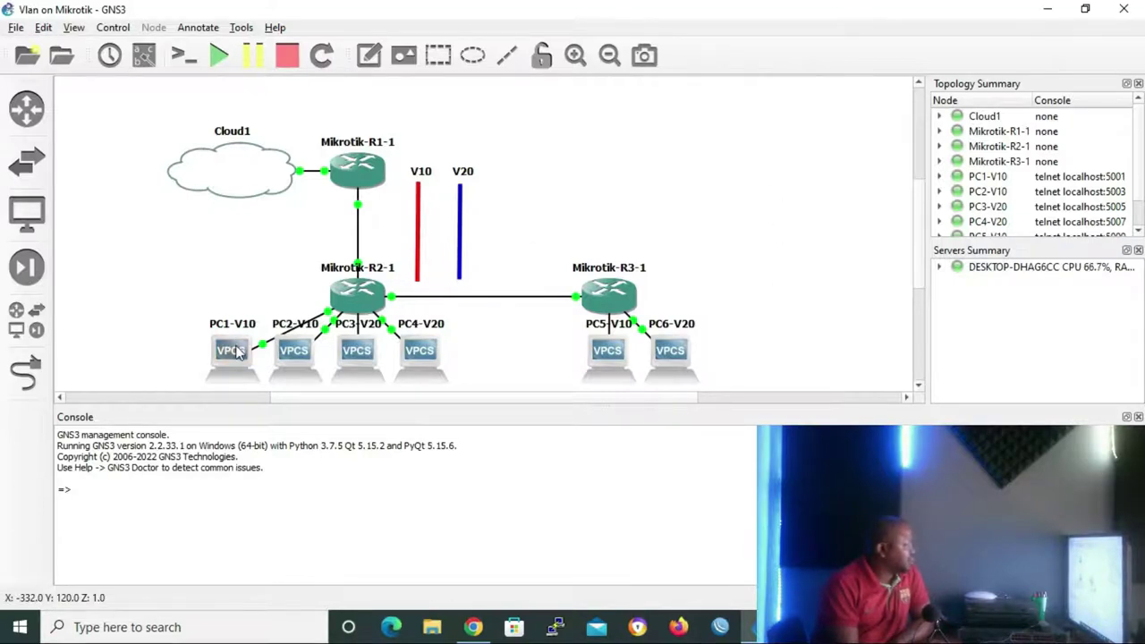
Connect WinBox to router R1 at 192.168.1.1 and list its interfaces ether1–ether8.
mouse_move(237, 351)
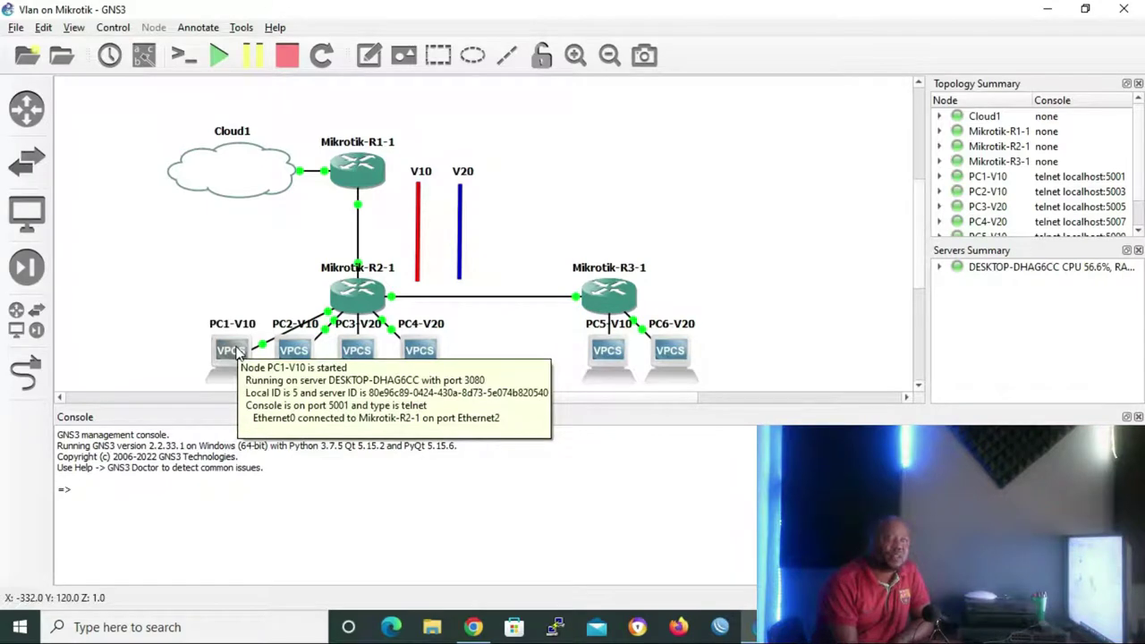
mouse_move(355, 355)
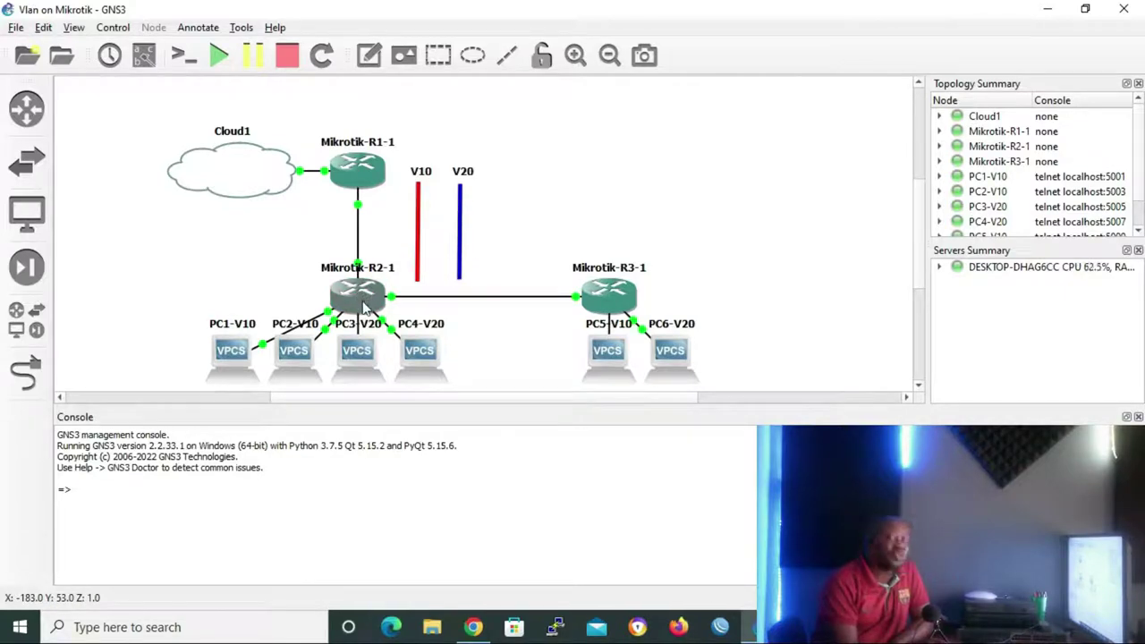
mouse_move(364, 306)
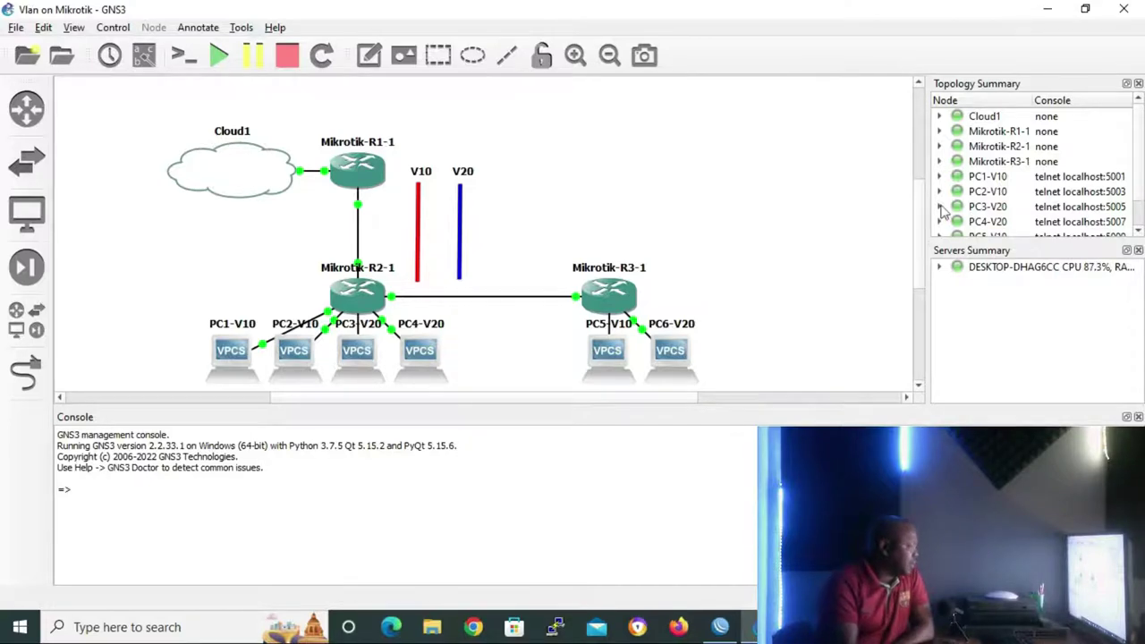
click(720, 627)
click(920, 217)
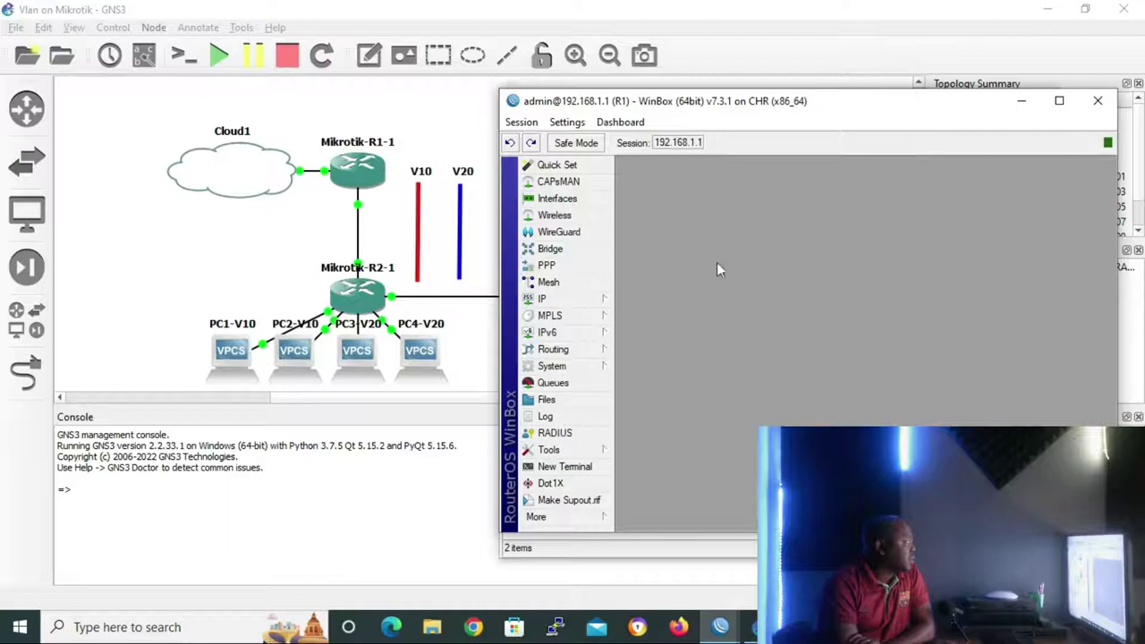
click(556, 198)
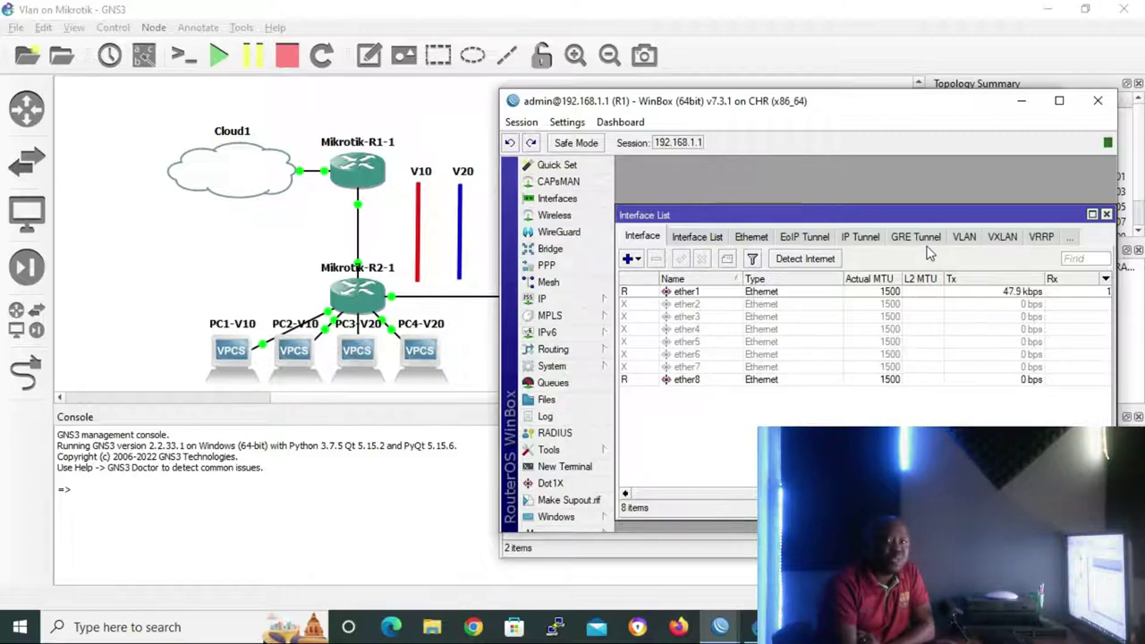
From the Interface List's add menu, start a new VLAN interface defaulting to vlan1, ID 1, ether1.
click(966, 240)
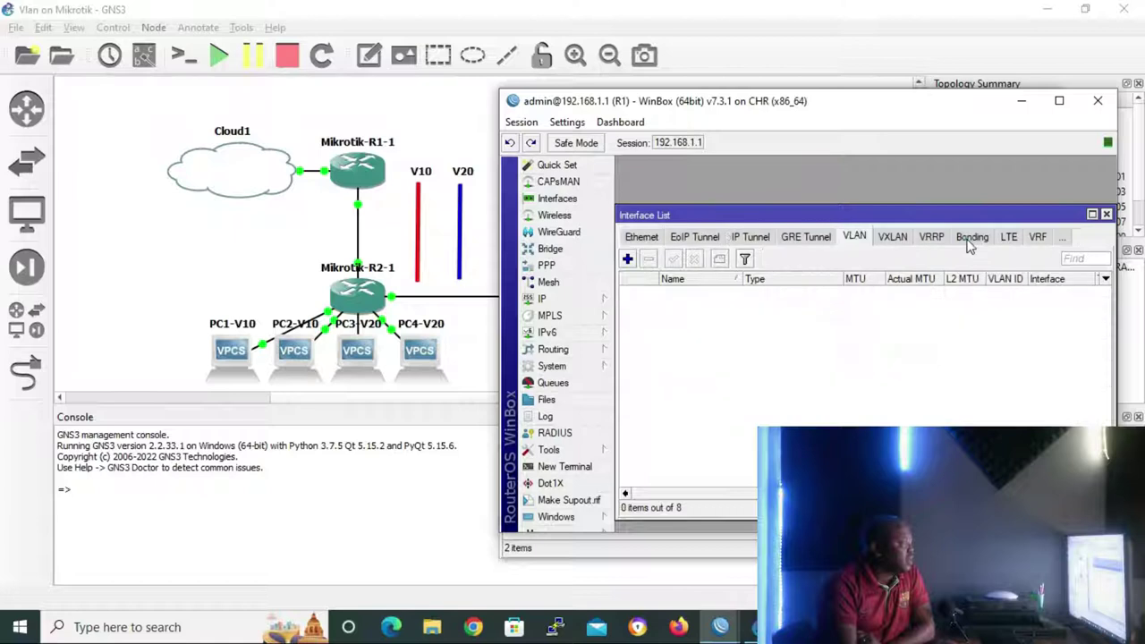
click(627, 260)
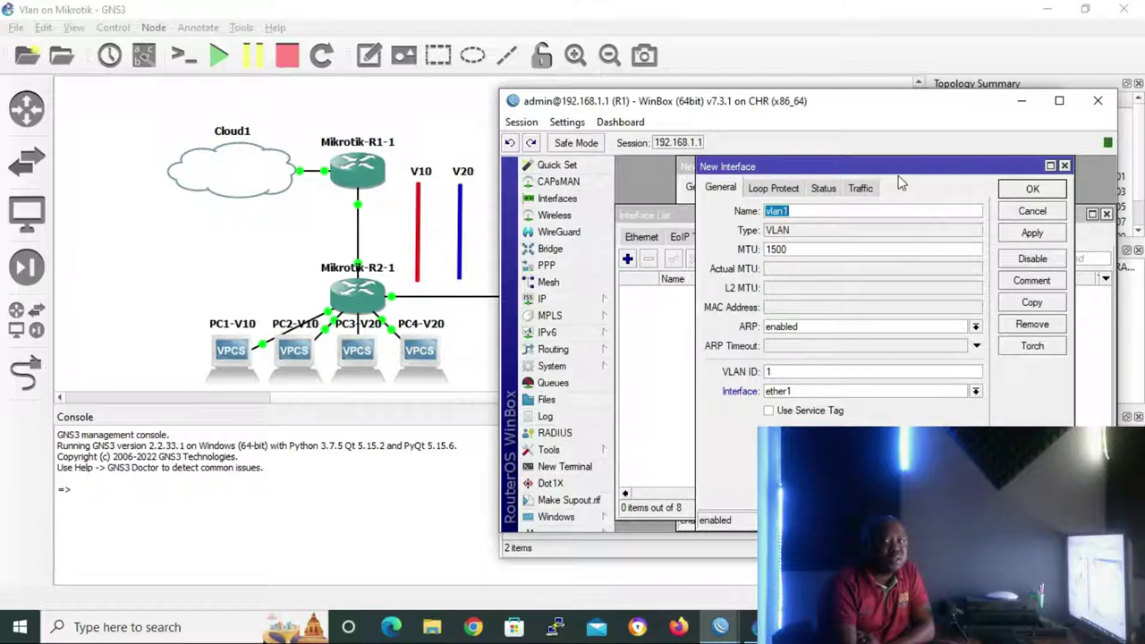
click(1064, 166)
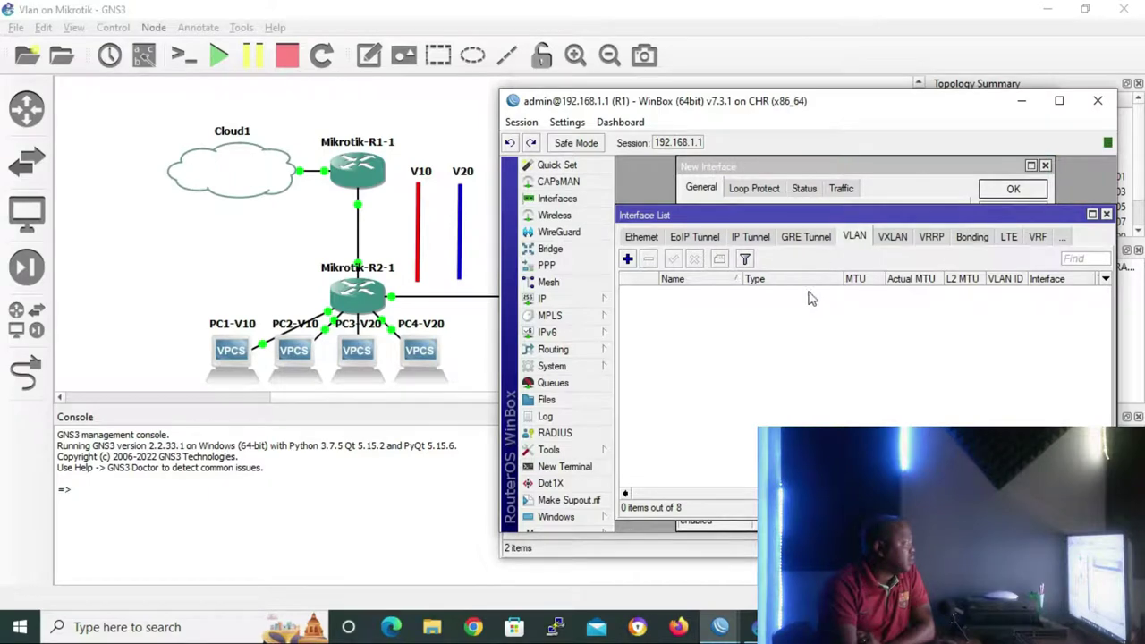
click(1065, 239)
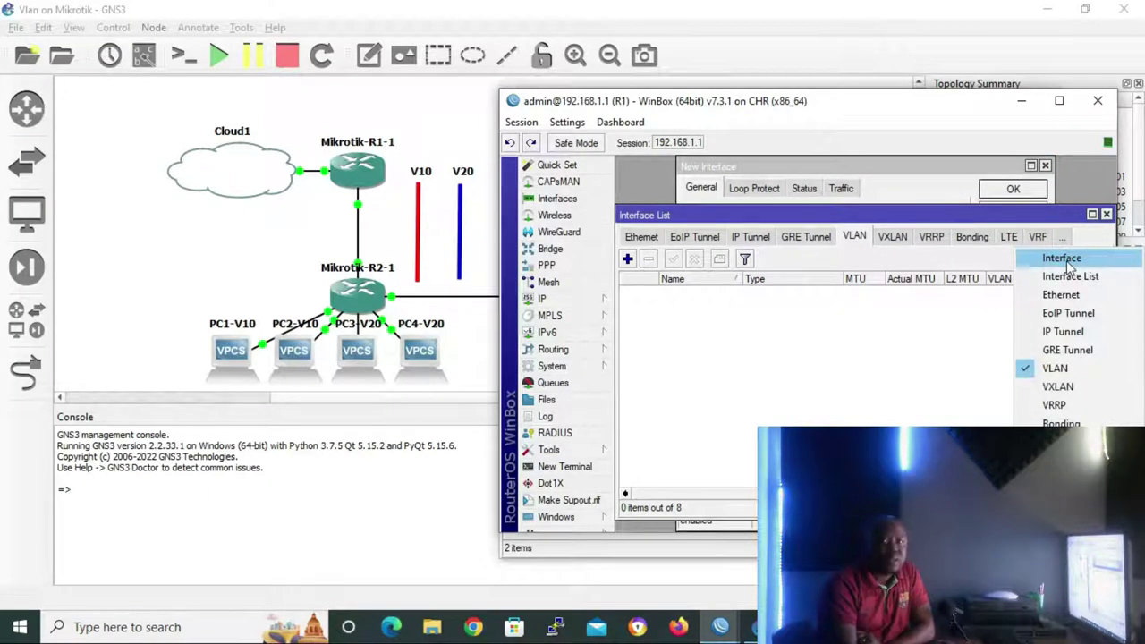
click(1064, 259)
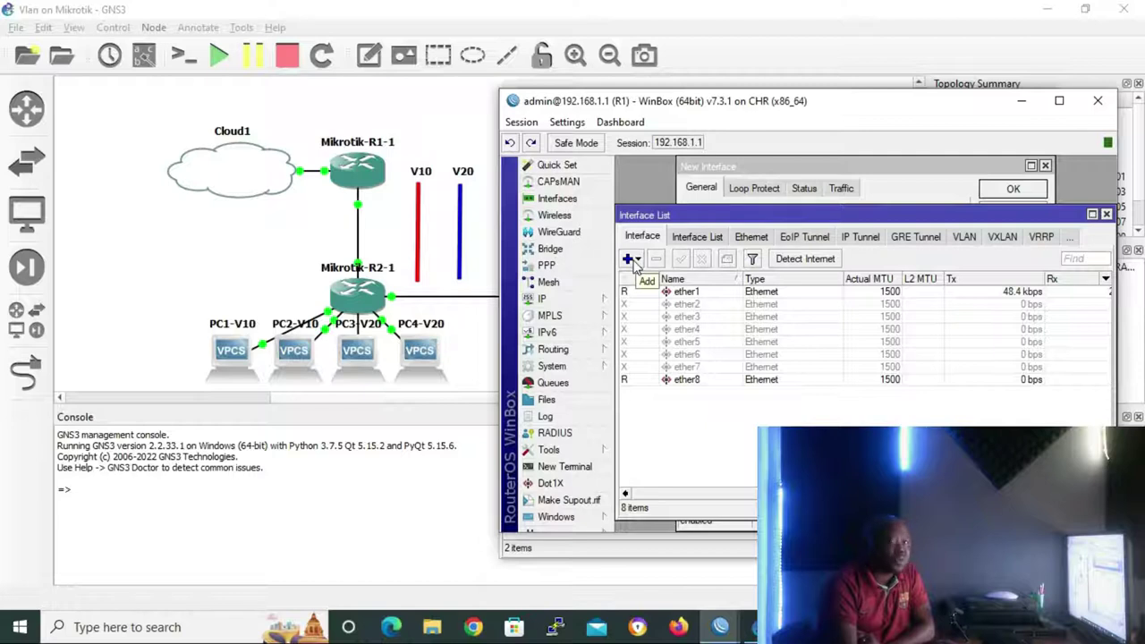
click(633, 258)
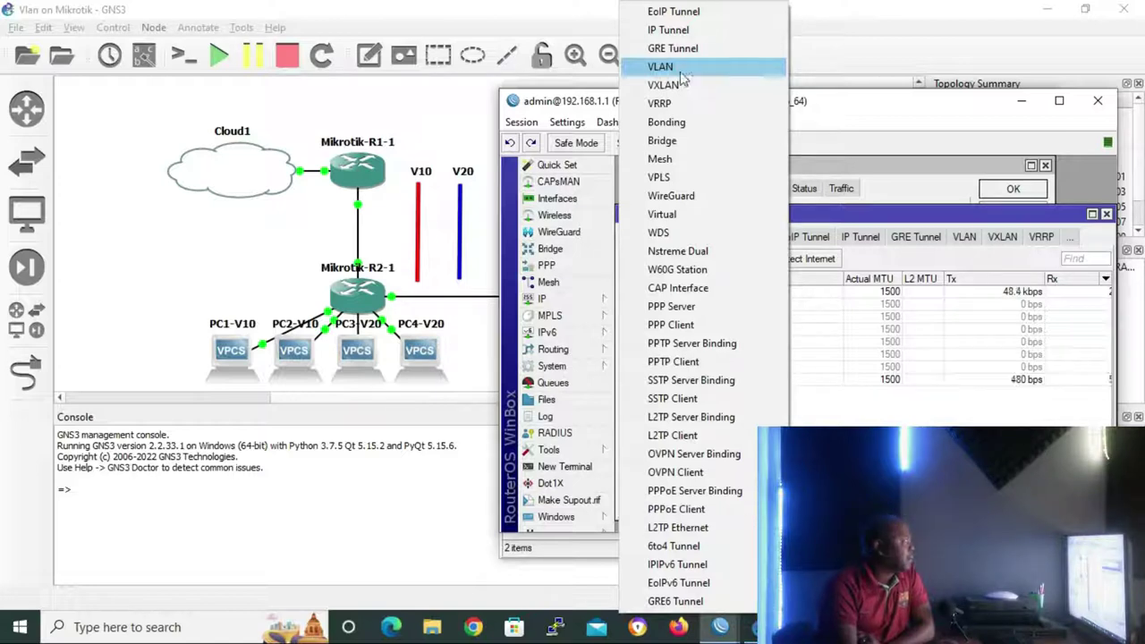
click(675, 71)
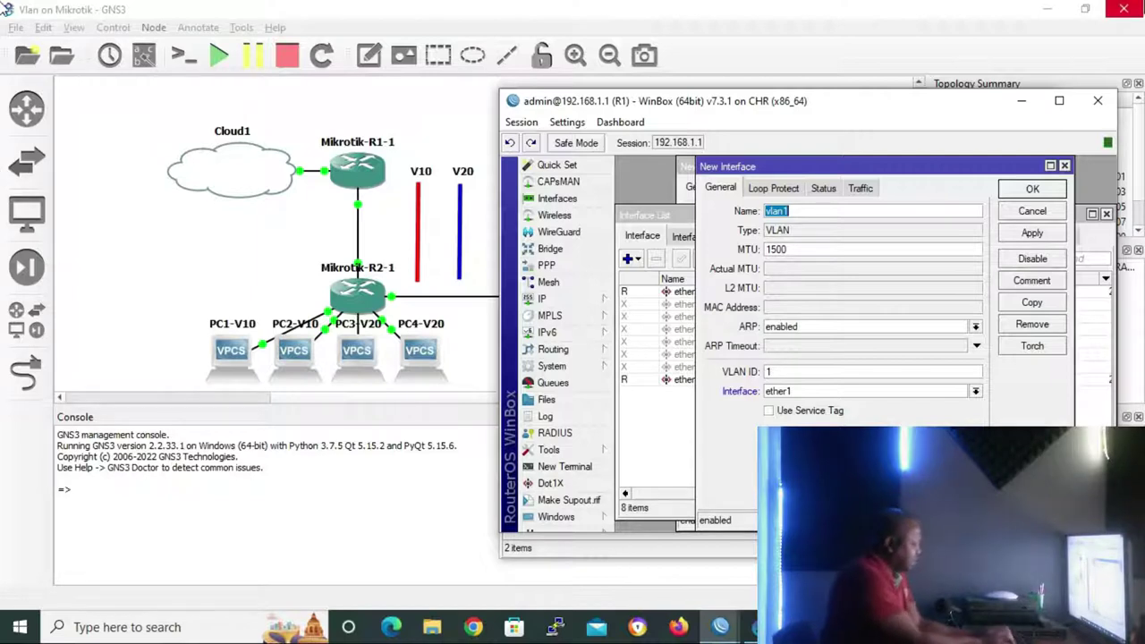
Create the VLAN named ICT with VLAN ID 10 on ether8, then close the interface windows.
key(BackSpace)
text(ICT)
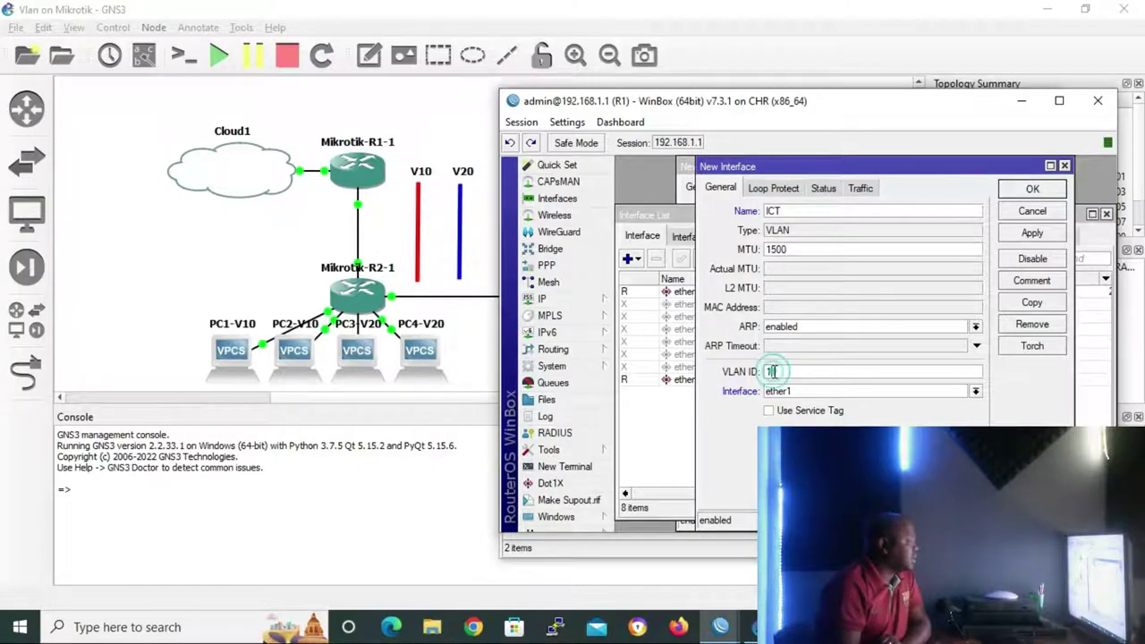
click(774, 372)
text(0)
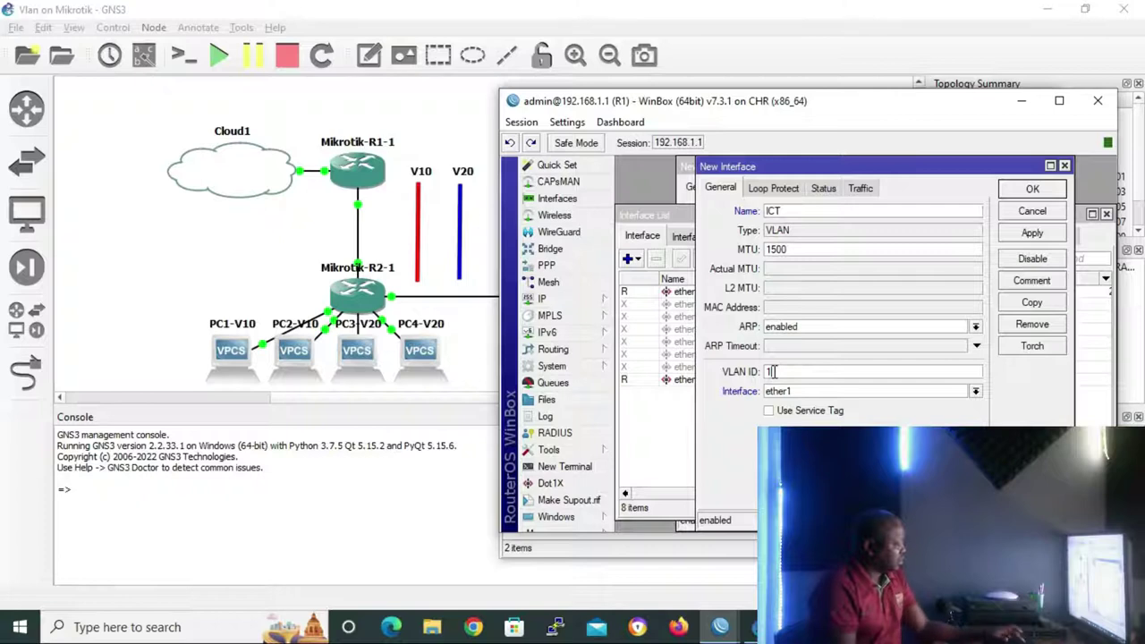
click(975, 393)
click(804, 490)
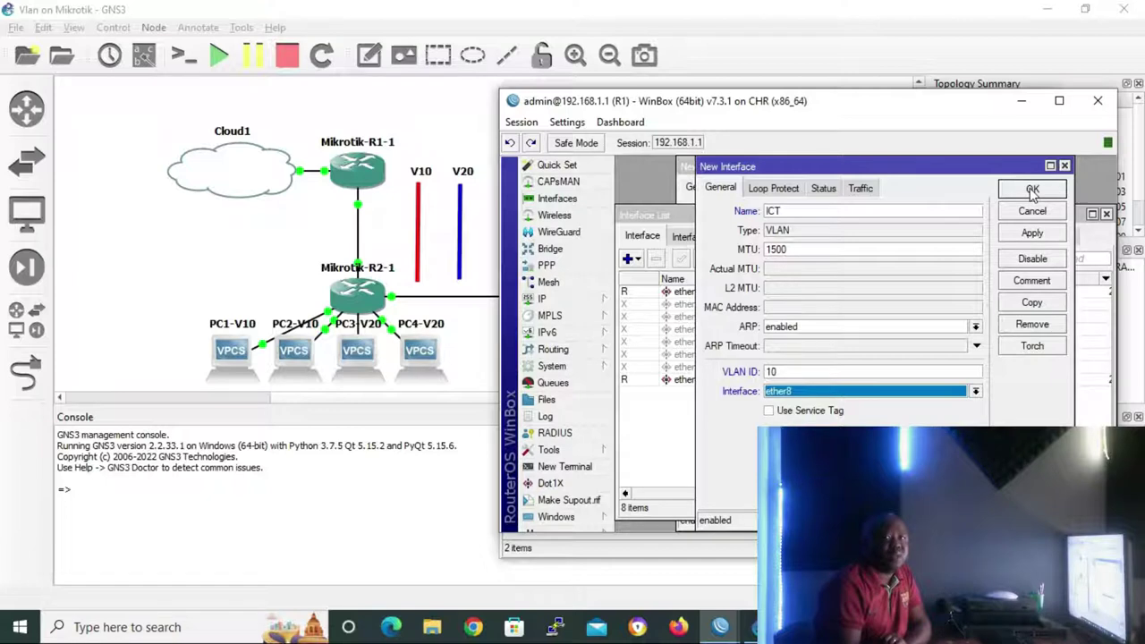
click(1032, 190)
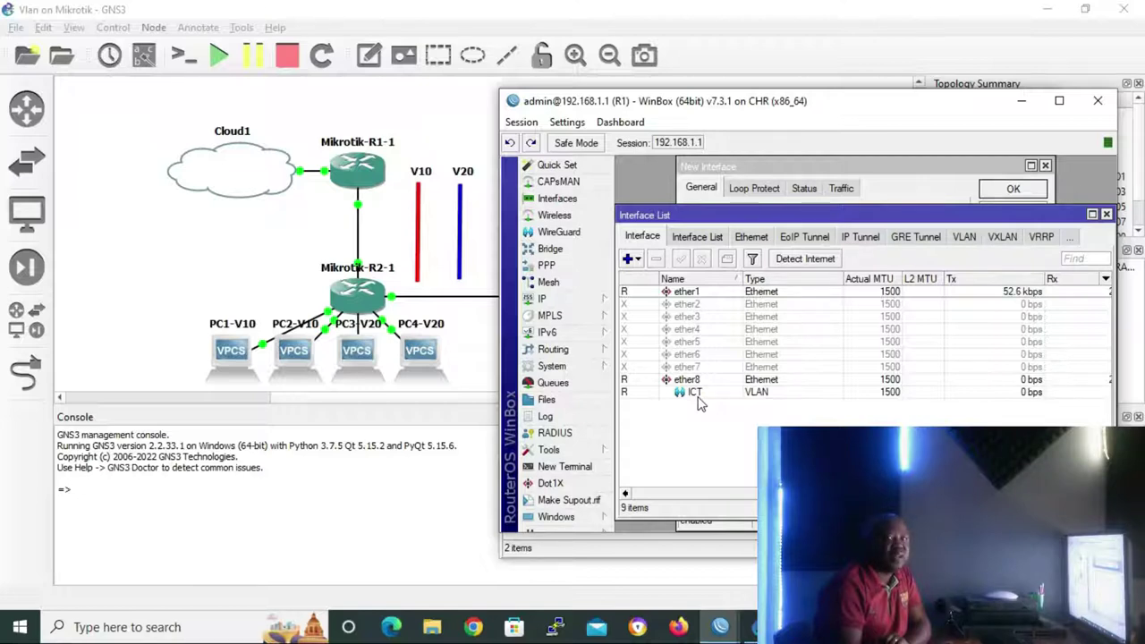
click(1044, 166)
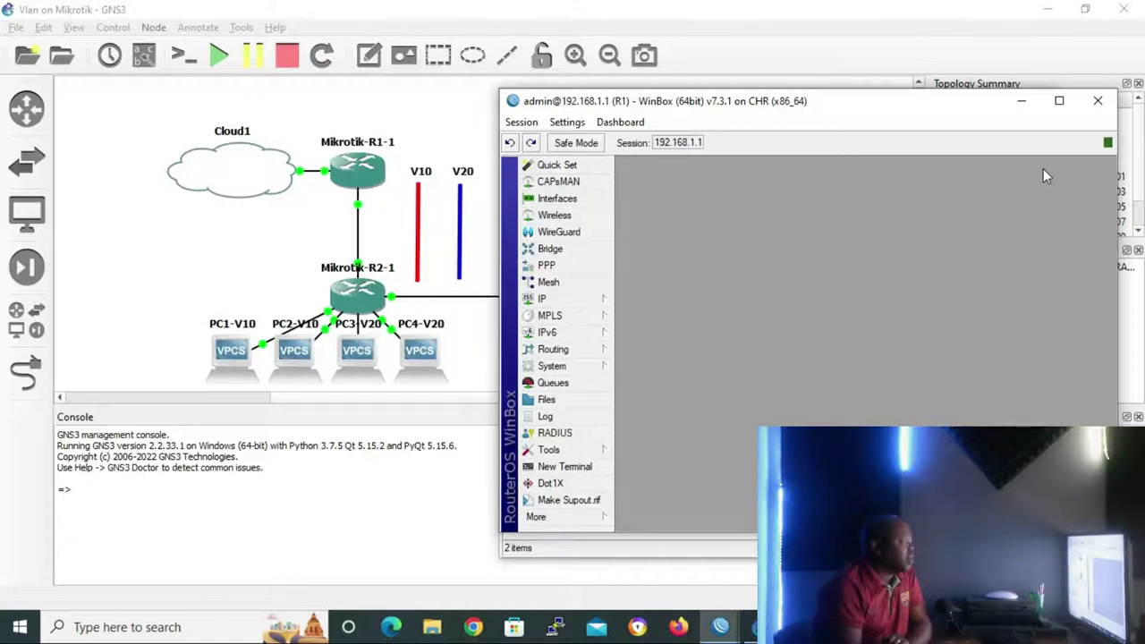
Open IP > Addresses, showing only 192.168.1.1/24 on ether1.
click(583, 304)
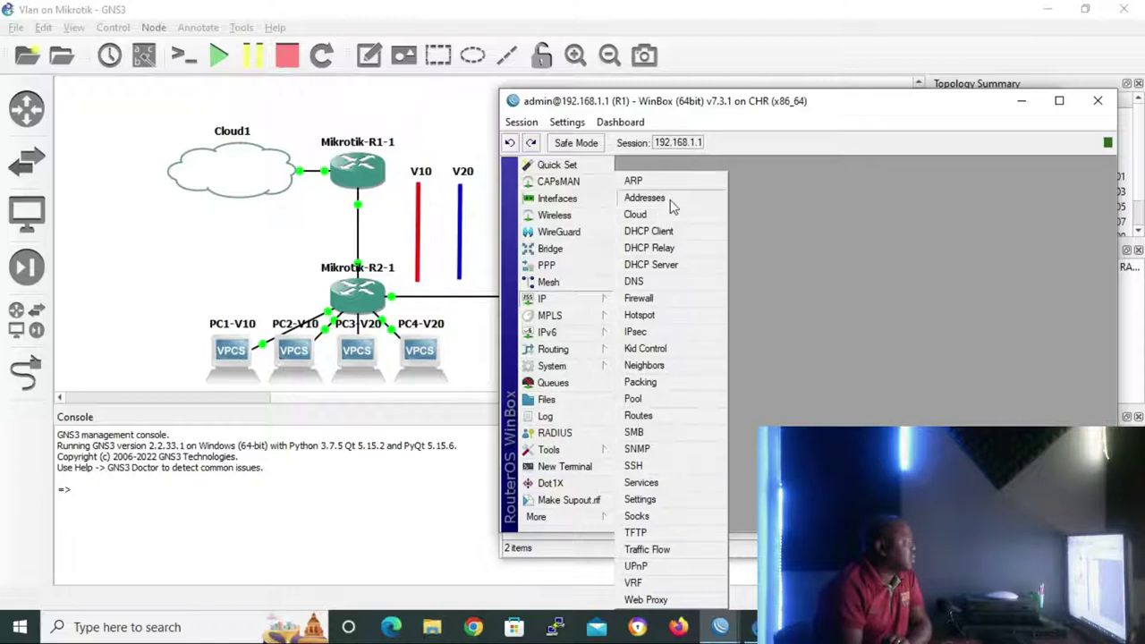
click(669, 199)
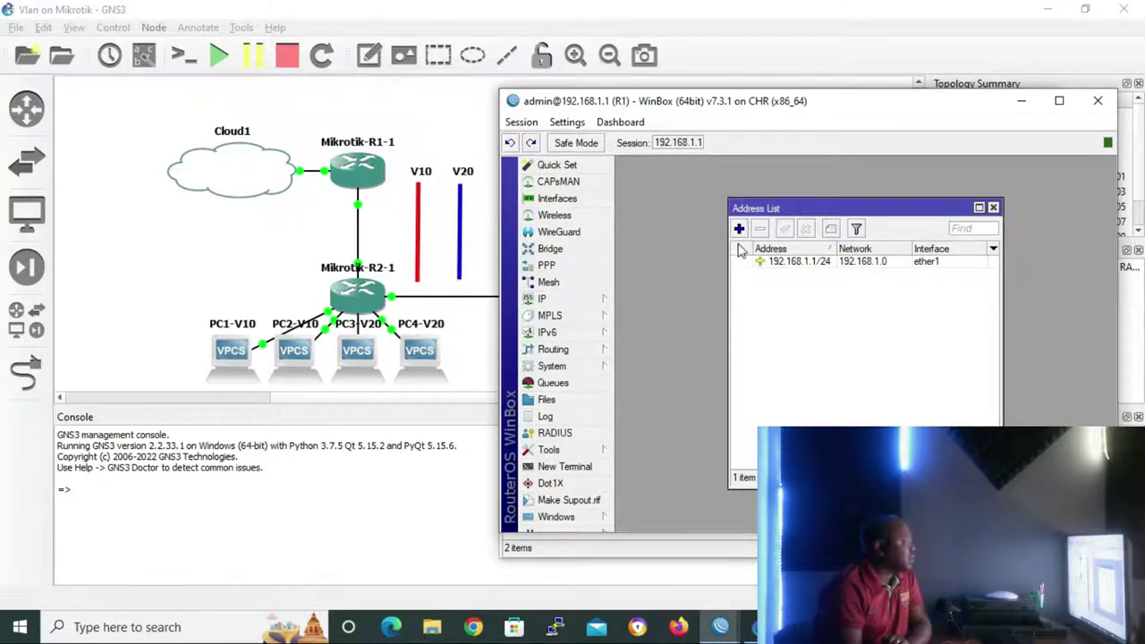
Add the address 10.10.10.1/24 on the ICT interface.
click(738, 229)
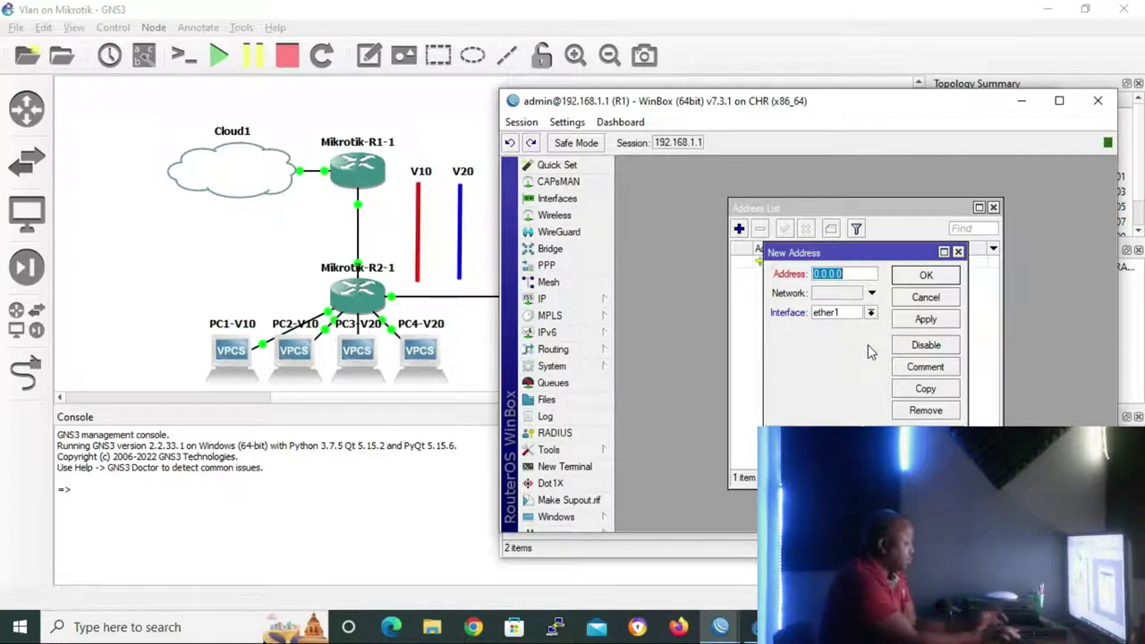
text(10)
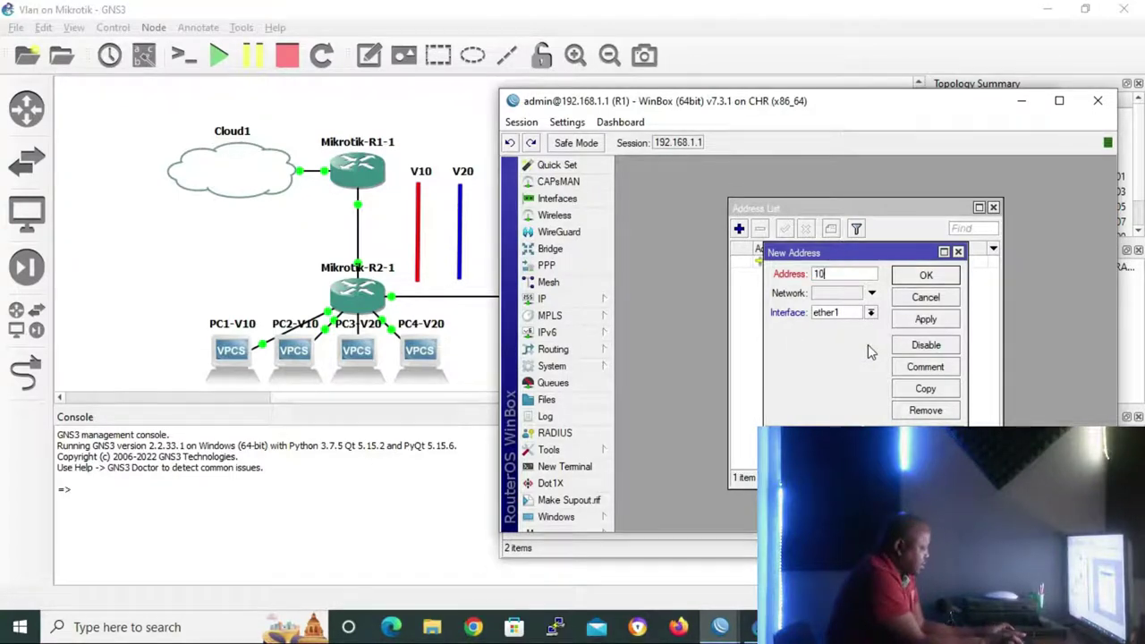
text(.10)
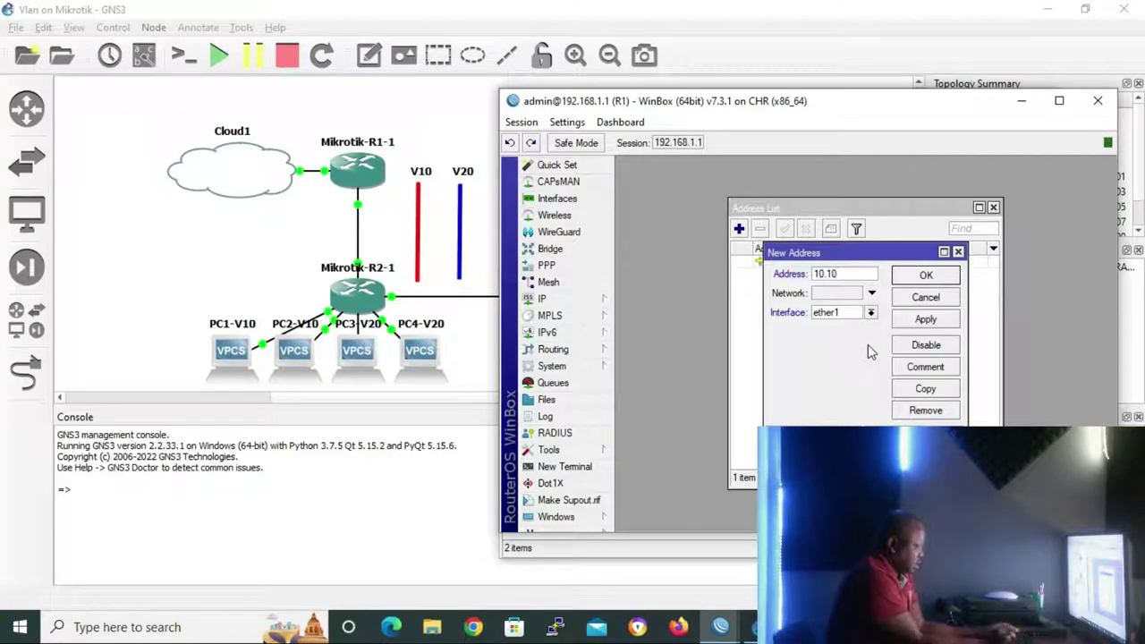
text(.10.10)
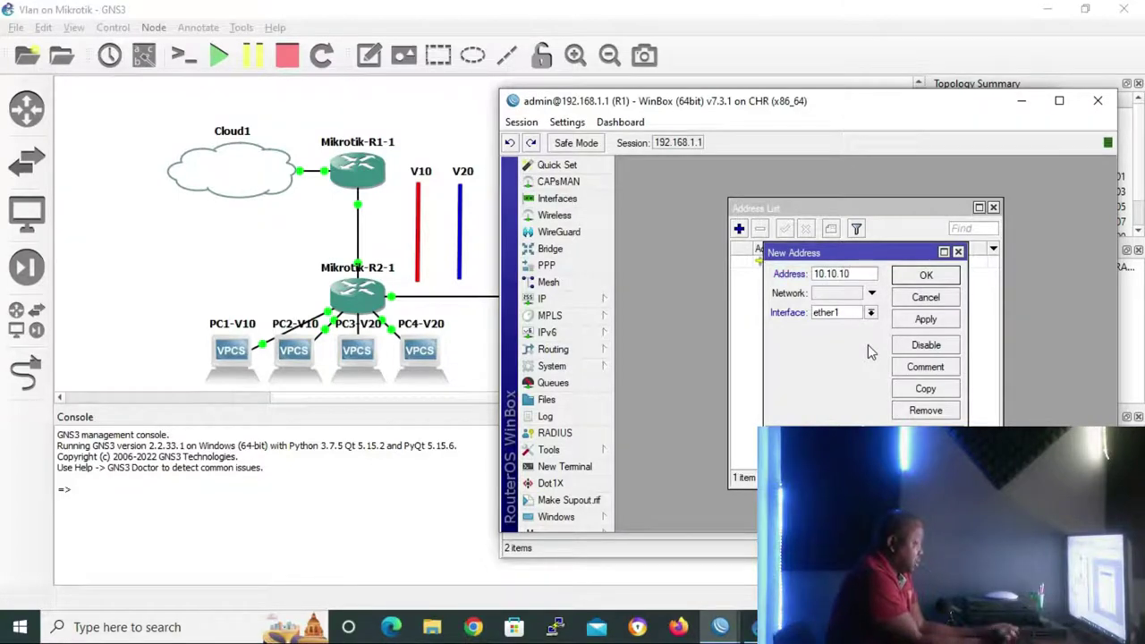
text(1)
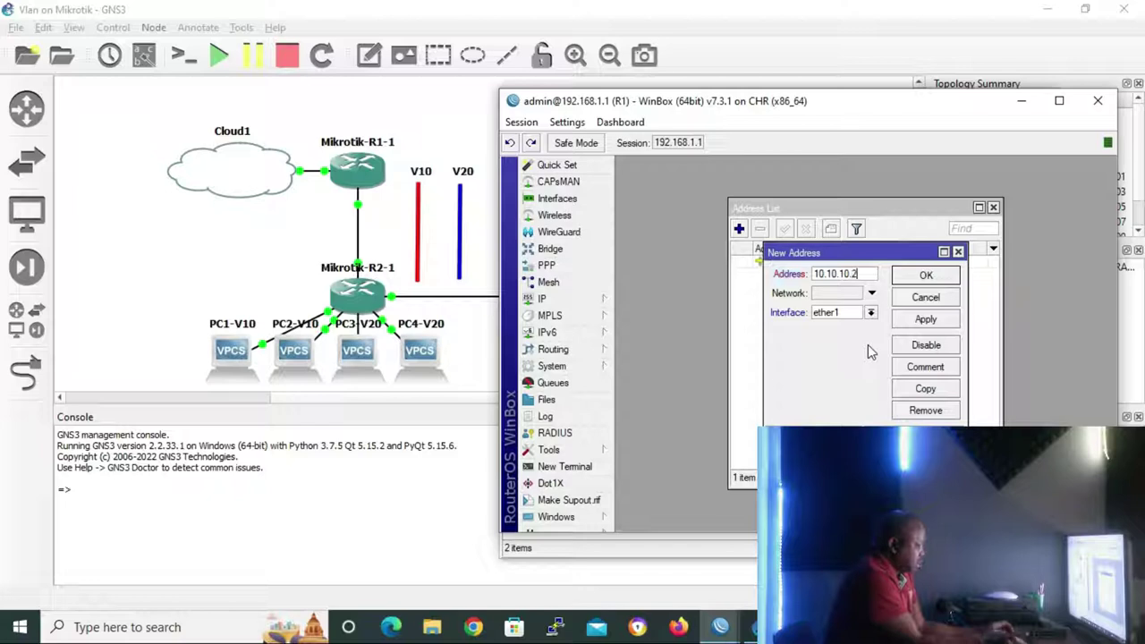
text(/24)
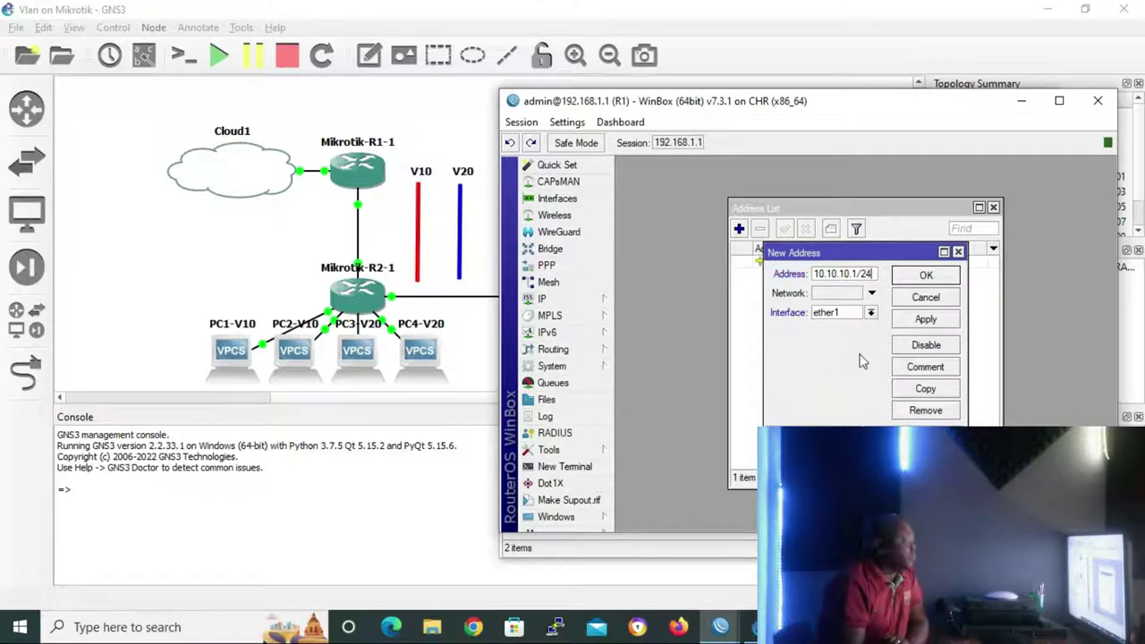
click(869, 313)
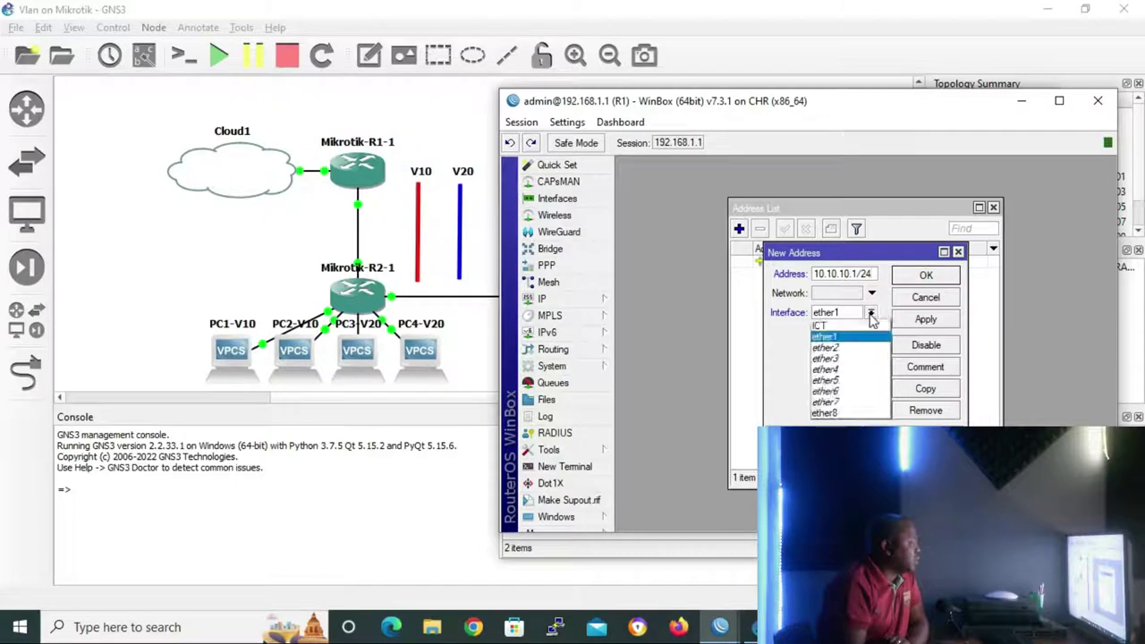
click(837, 326)
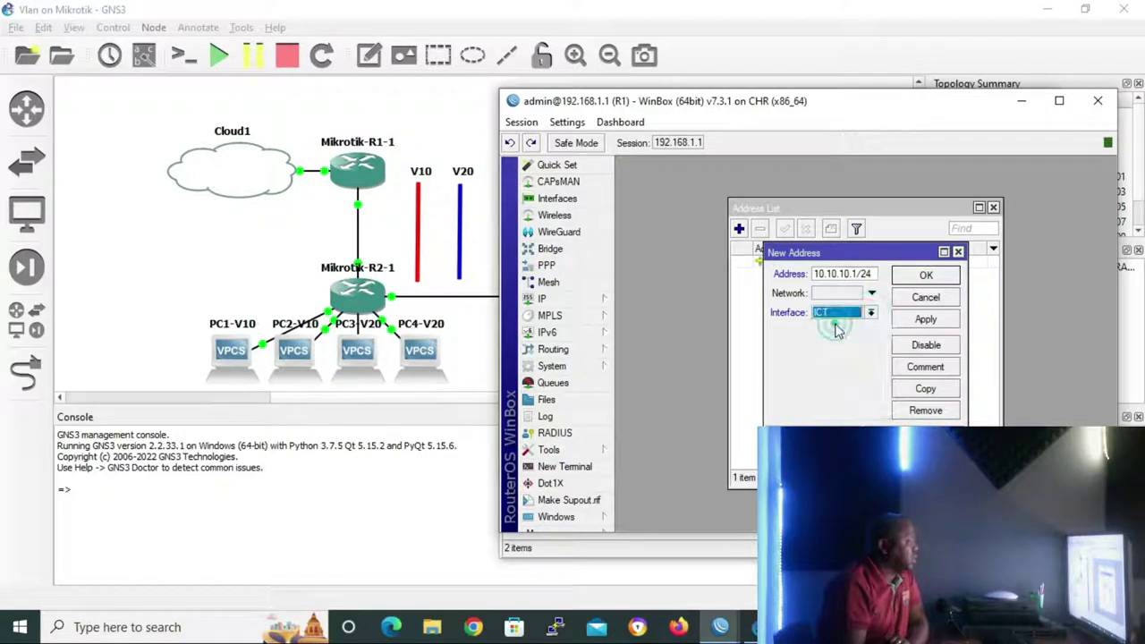
click(925, 277)
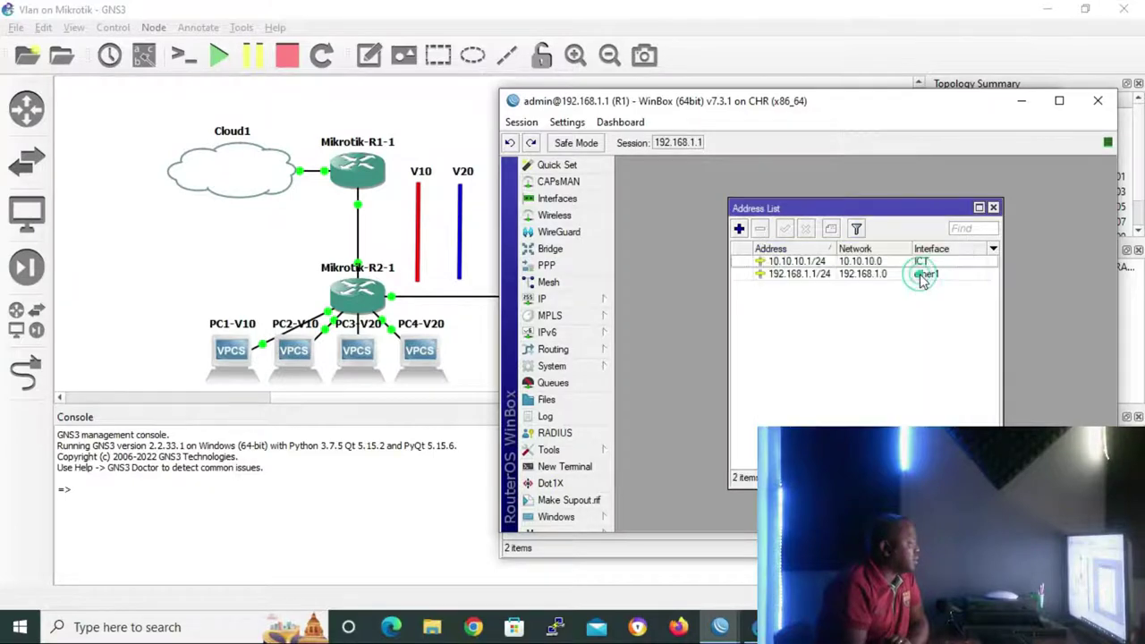
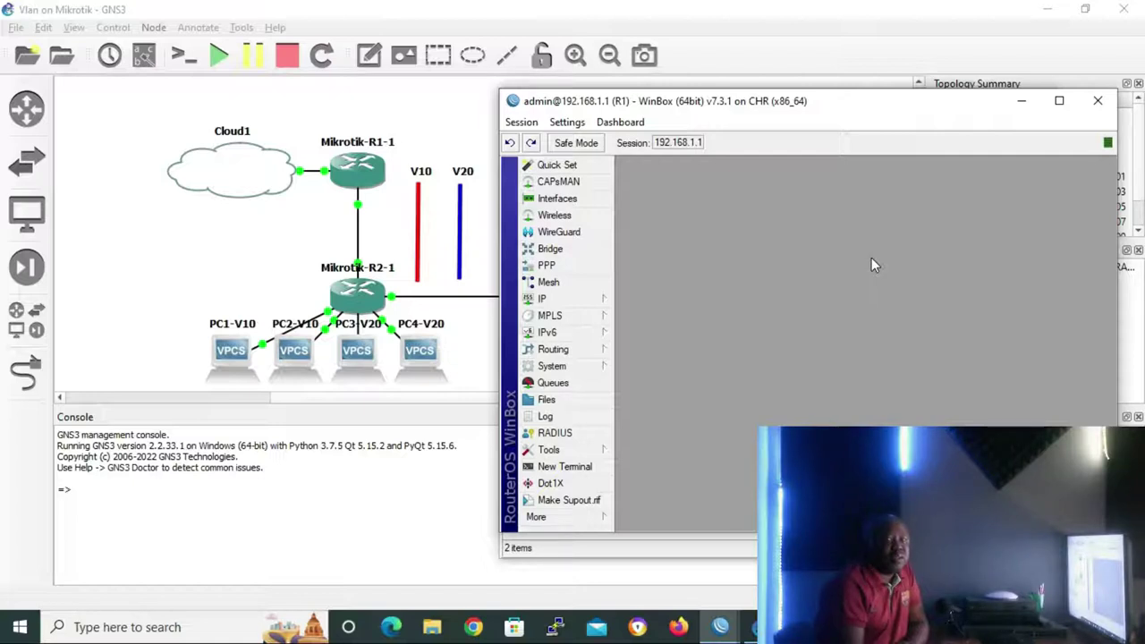
Open the DHCP Server window from the IP menu, showing an empty server list.
click(573, 299)
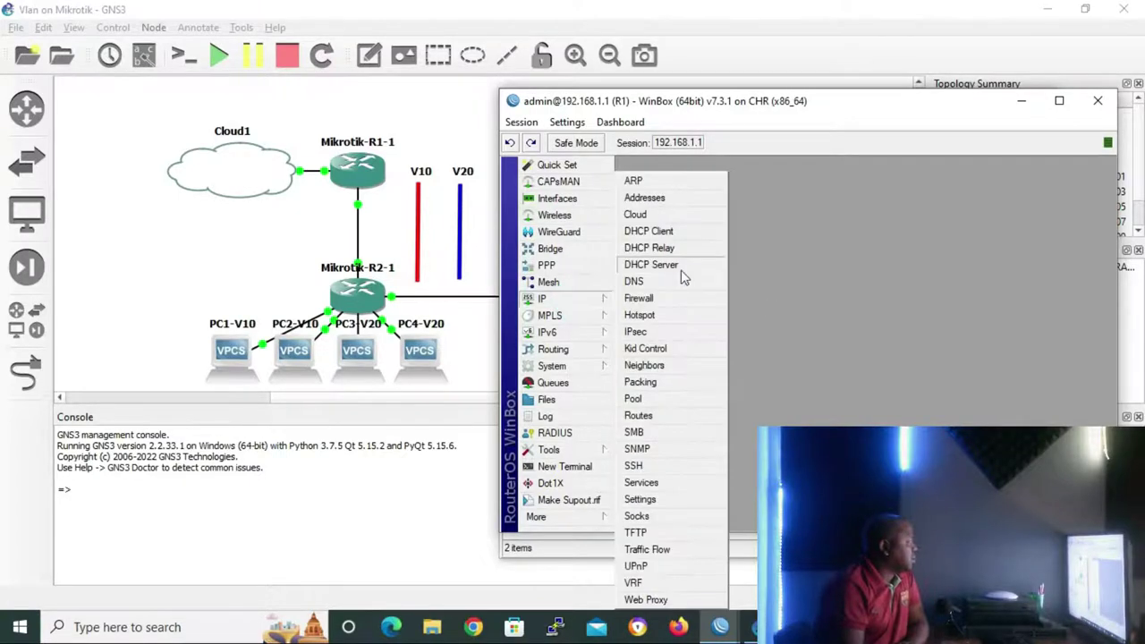
click(682, 267)
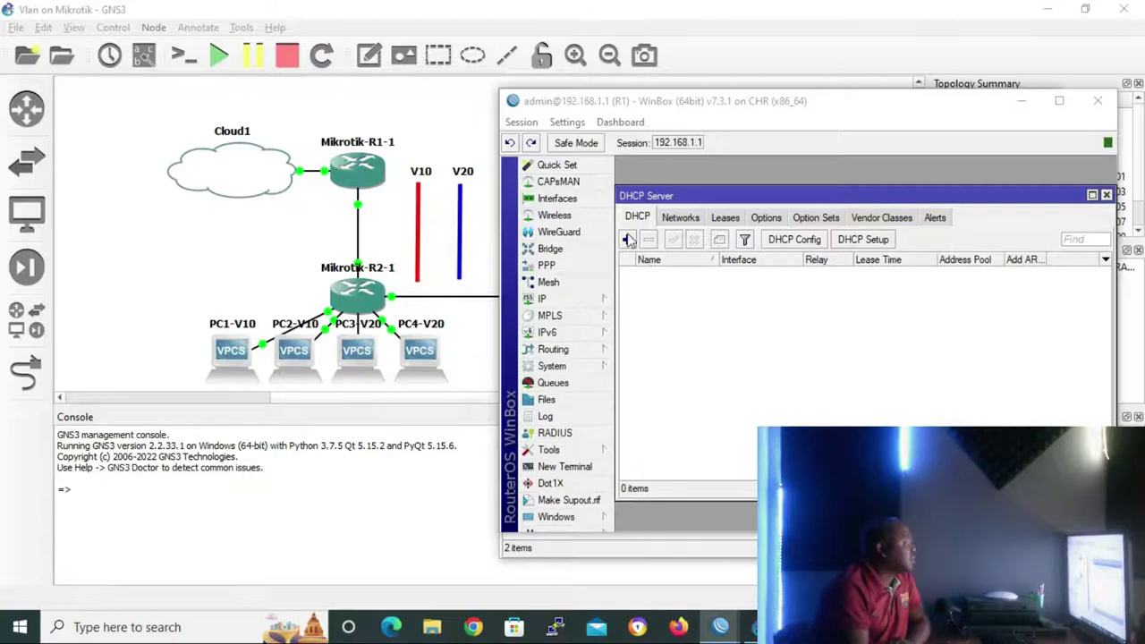
Add a DHCP server named ICT_DHCP running on the ICT interface.
click(627, 240)
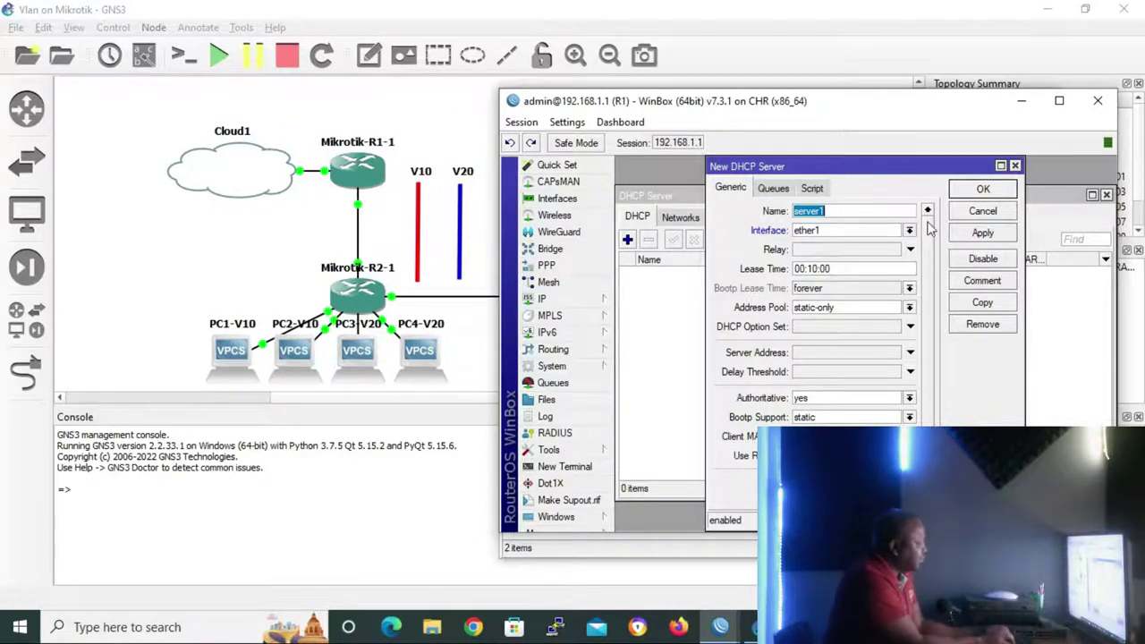
text(IC)
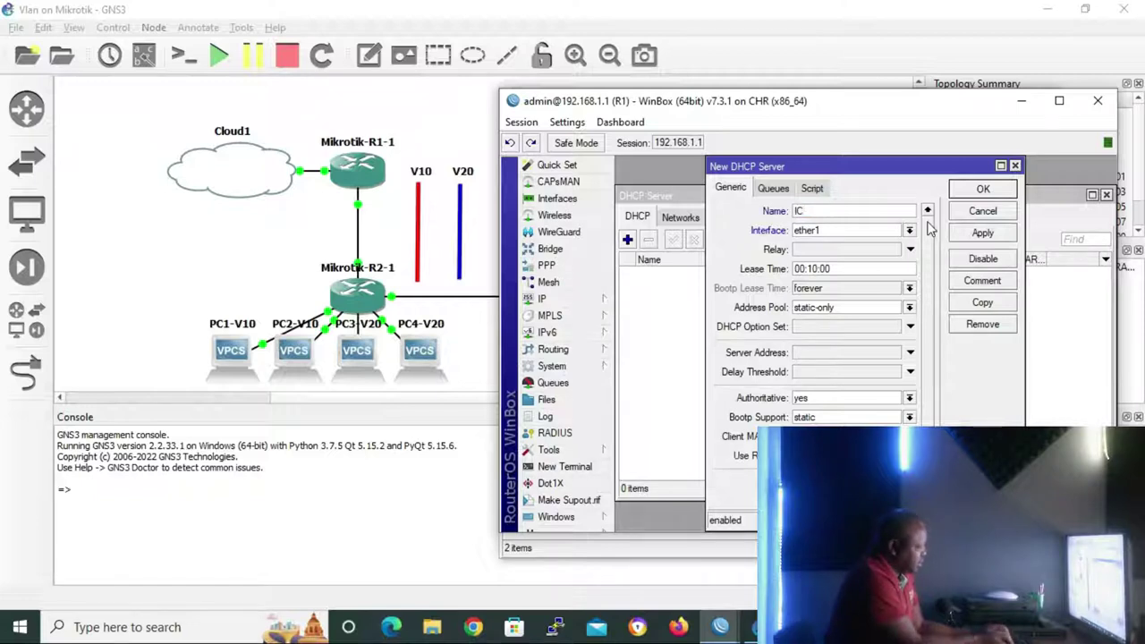
text(T_DHCP)
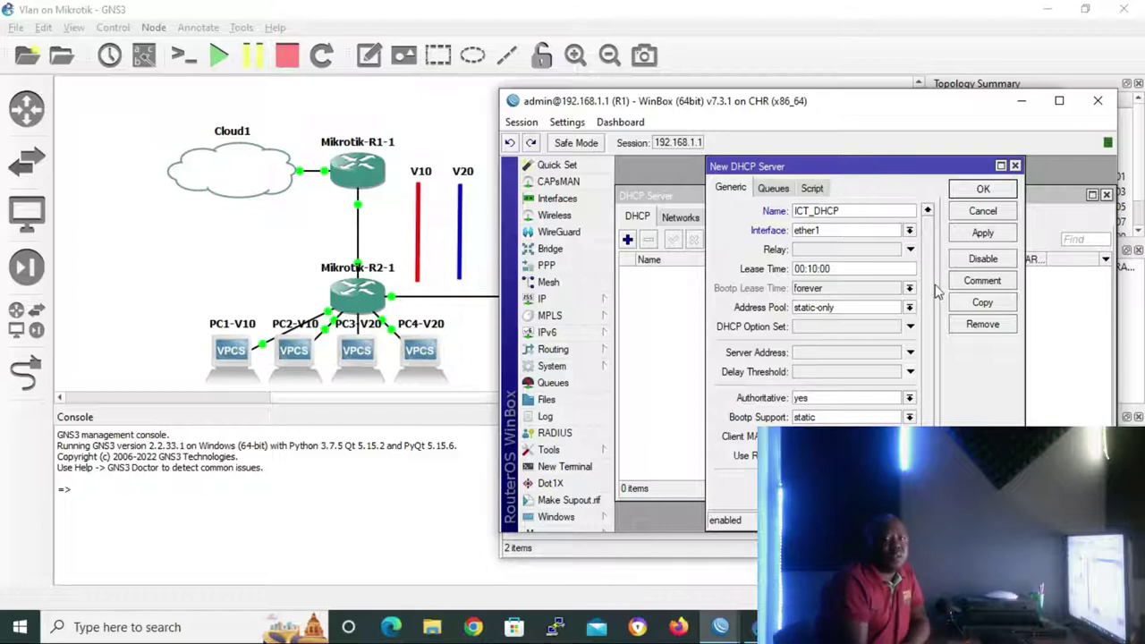
click(909, 230)
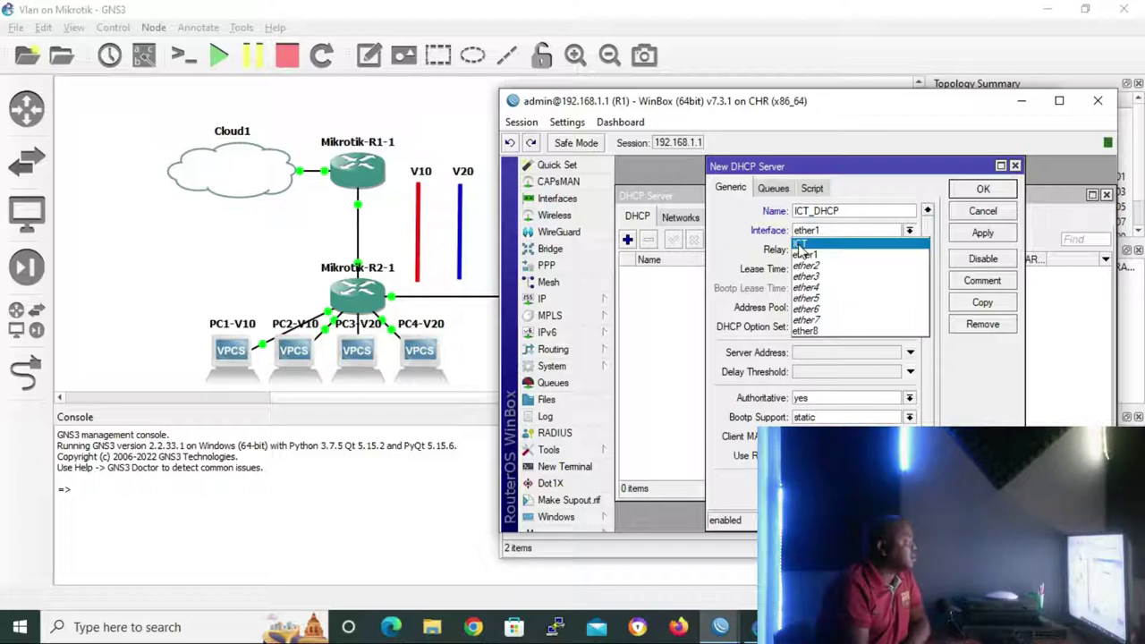
click(800, 245)
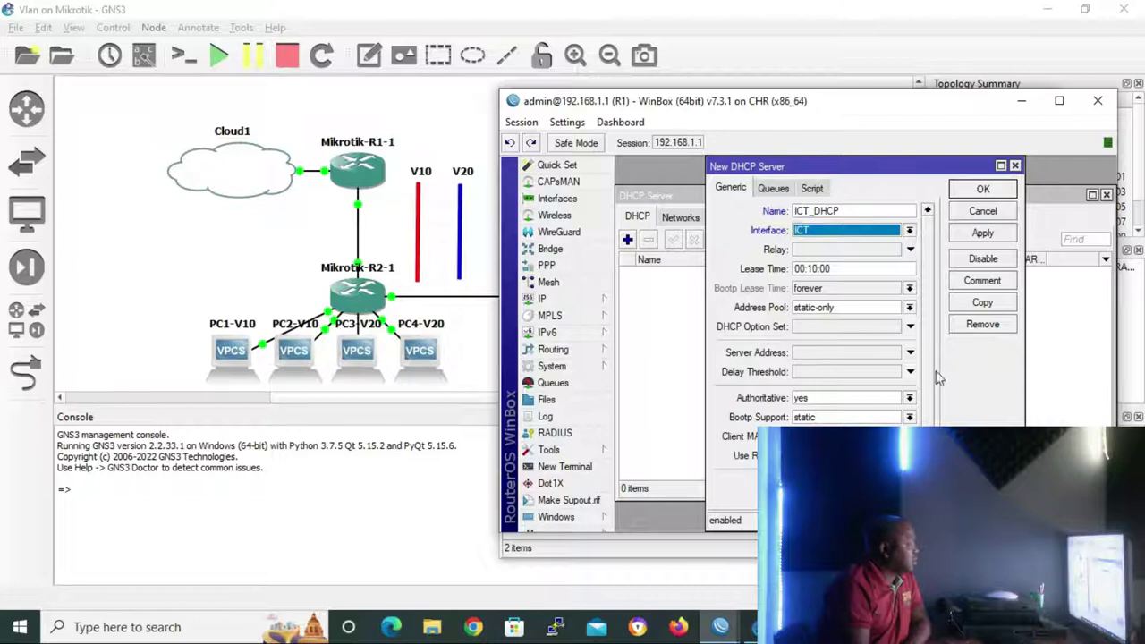
click(983, 191)
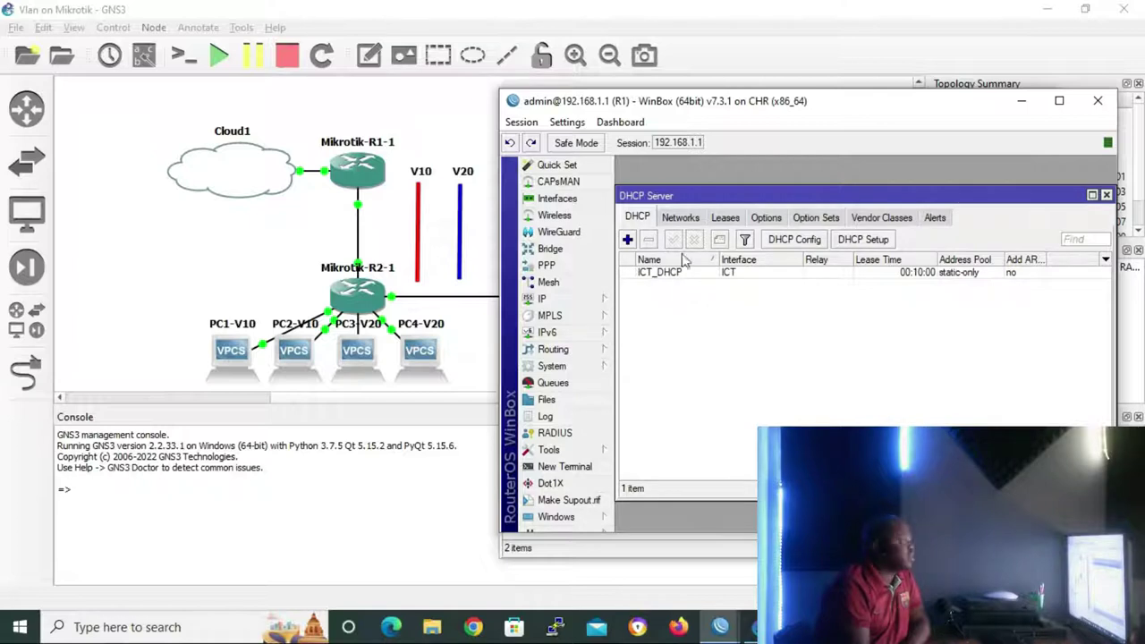
On the Networks tab, add 10.10.10.0/24 with gateway 10.10.10.1 and netmask 255.255.255.0.
click(682, 219)
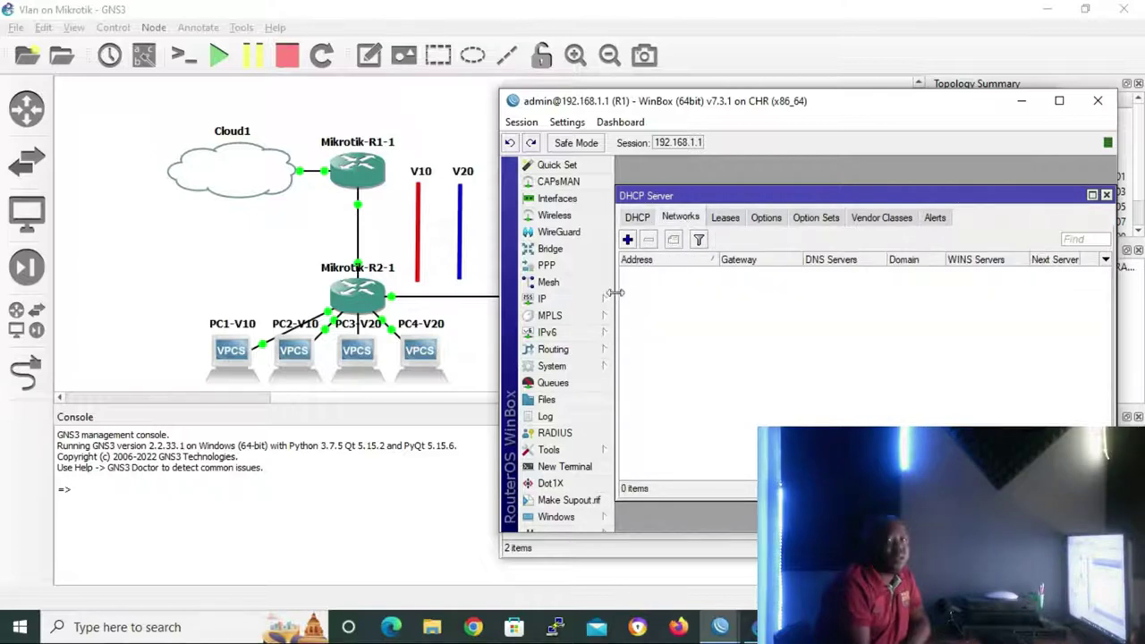
click(628, 240)
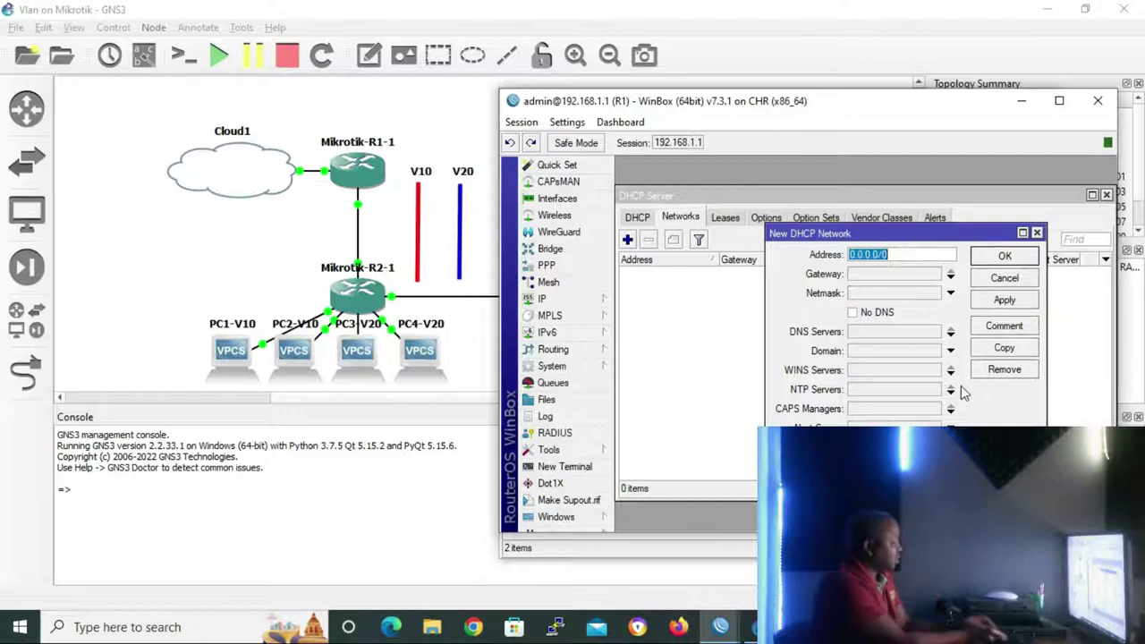
text(10)
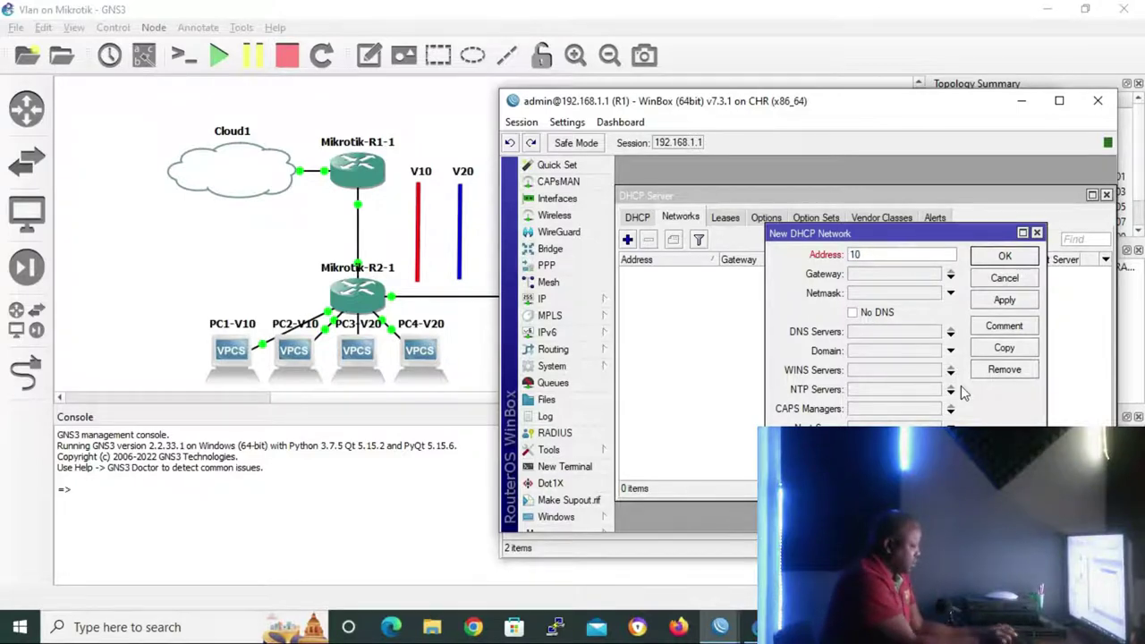
text(.10.10)
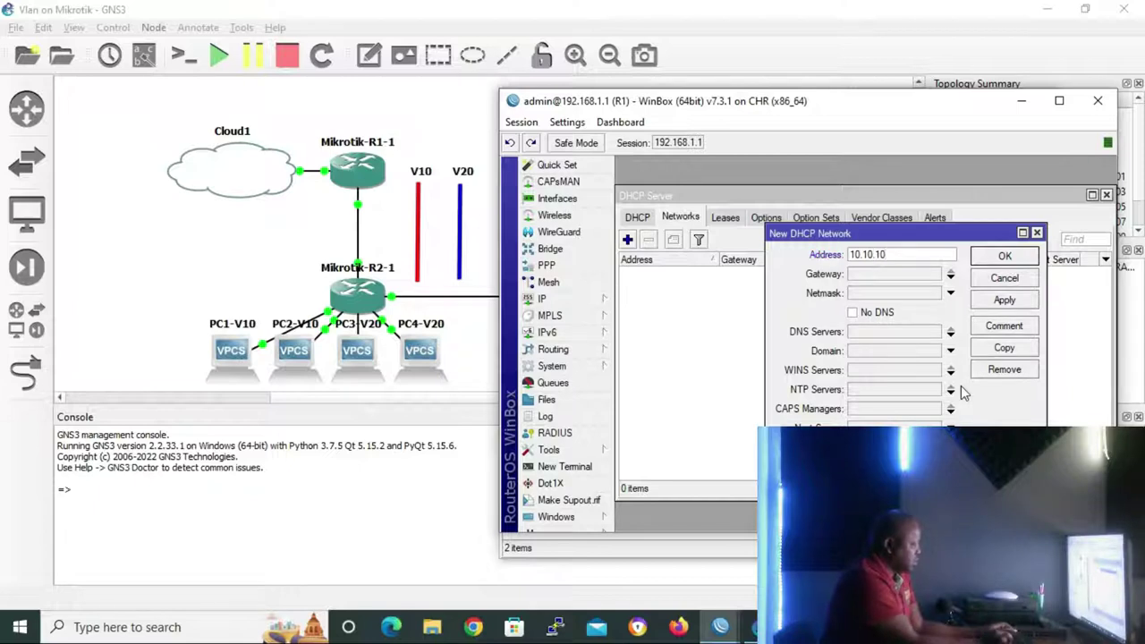
text(.0/24)
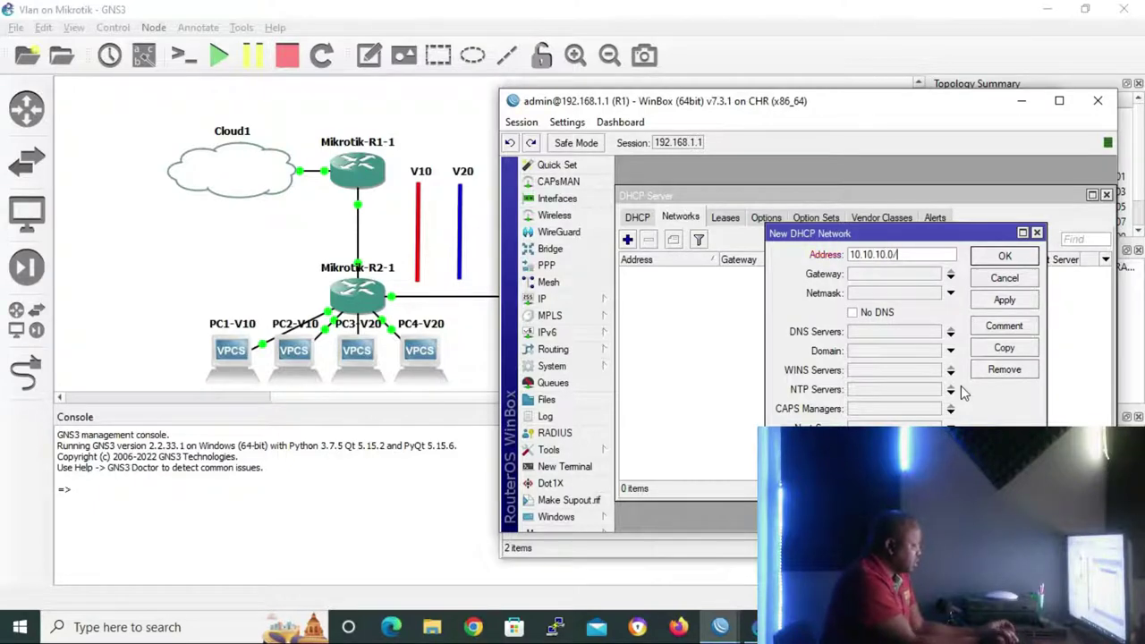
click(864, 276)
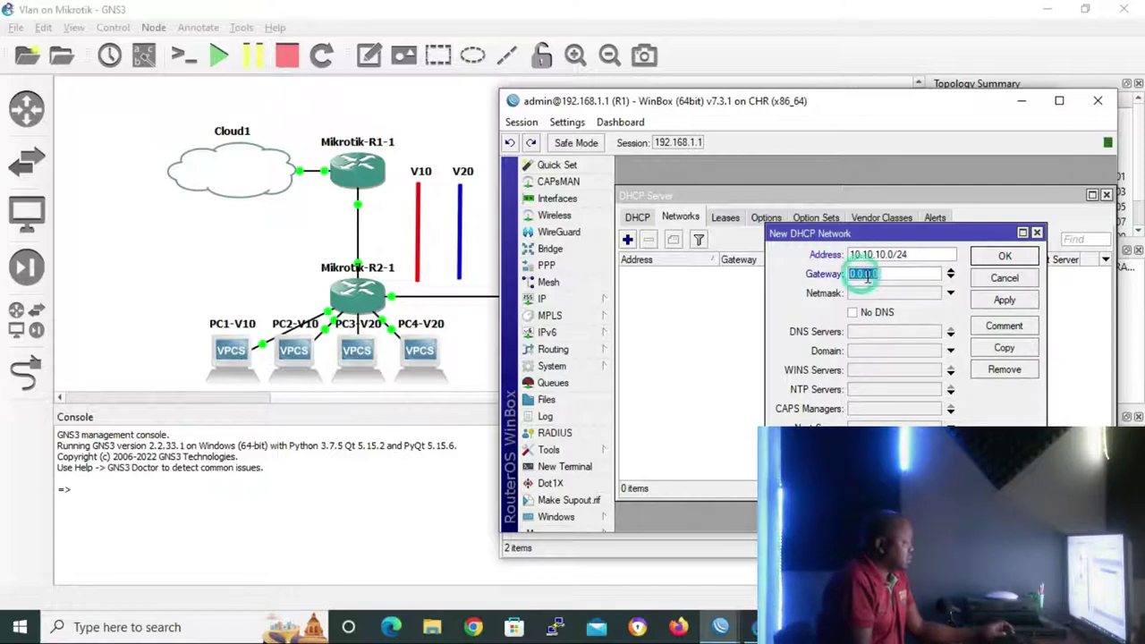
text(10.10.10)
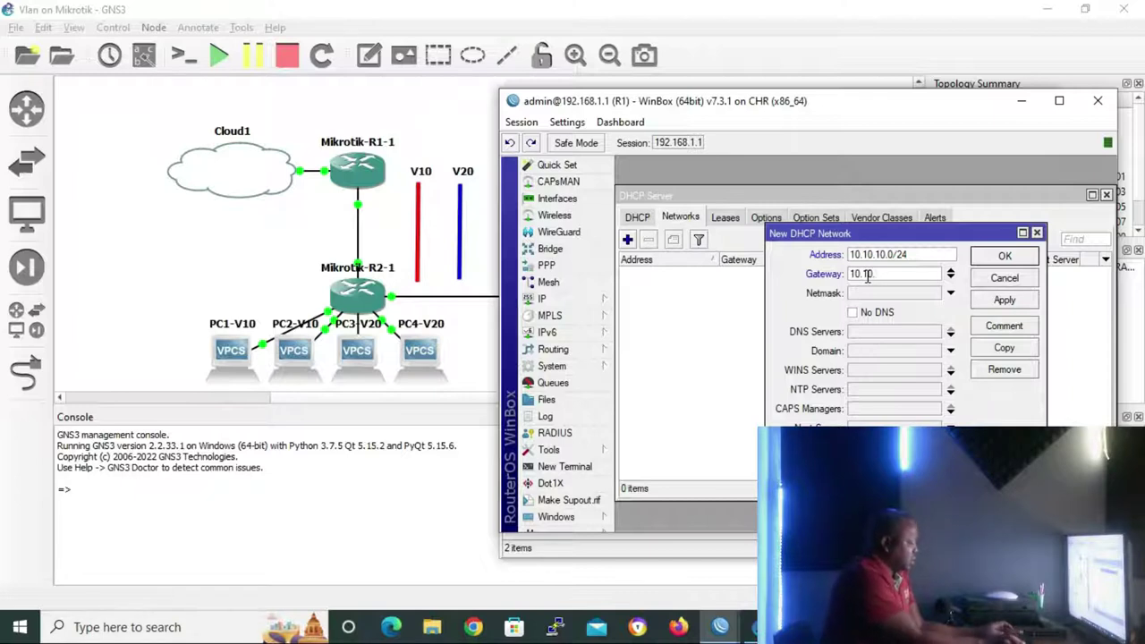
text(.1)
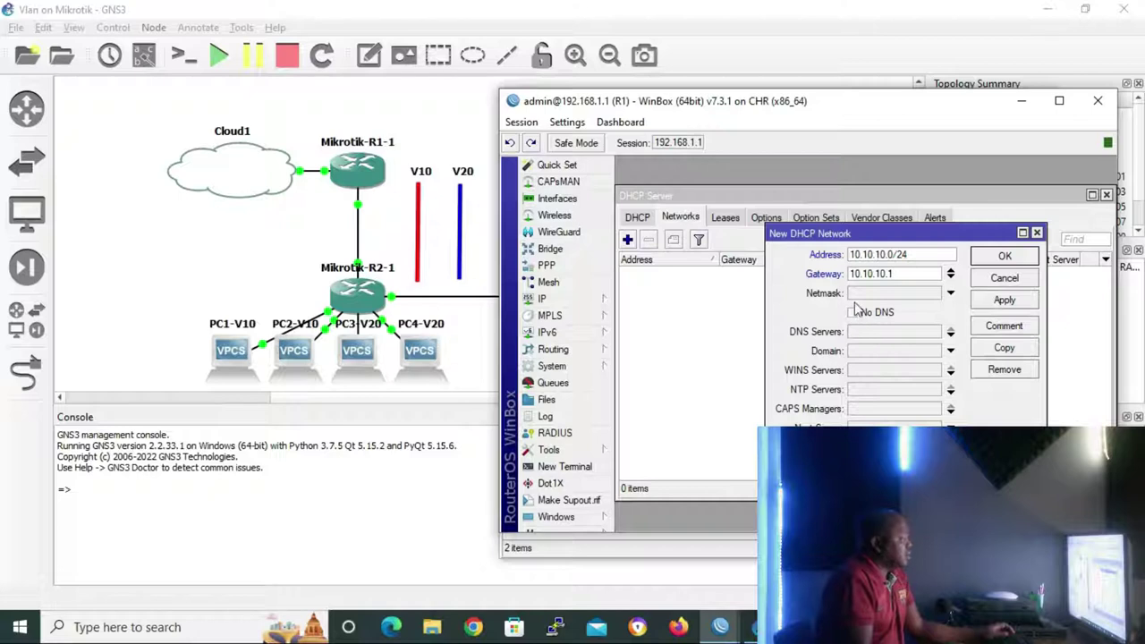
click(859, 293)
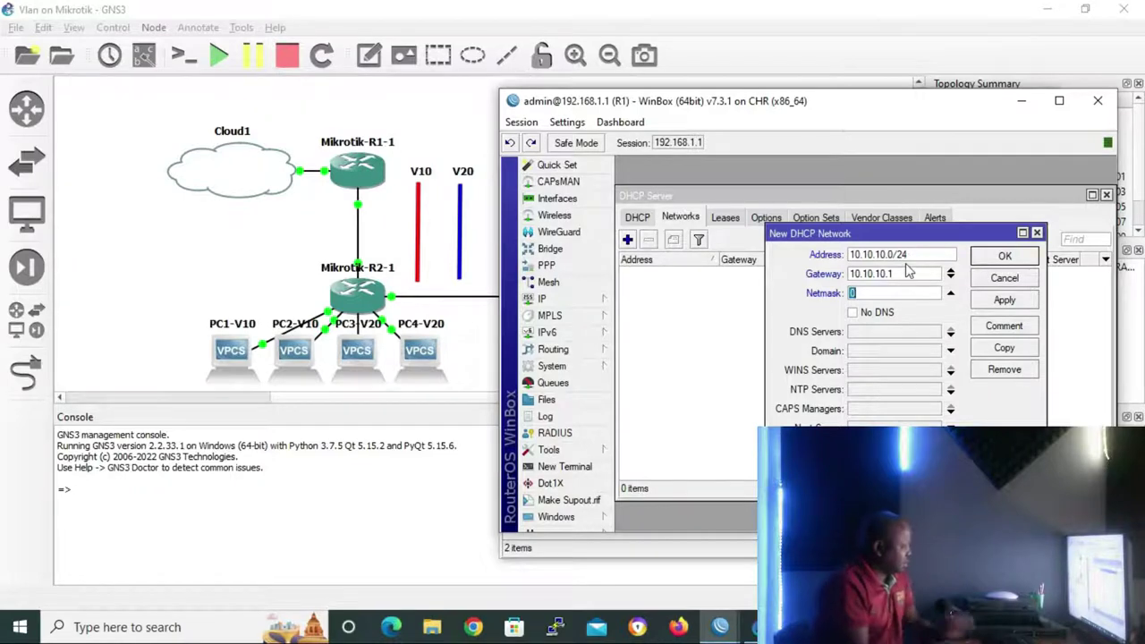
text(2)
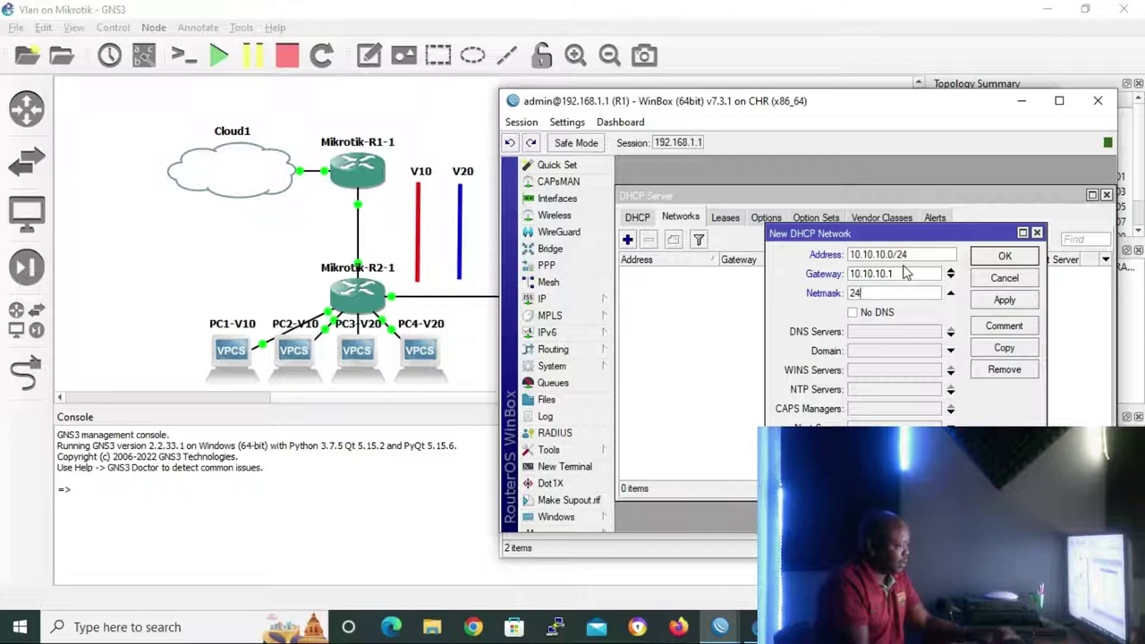
key(BackSpace)
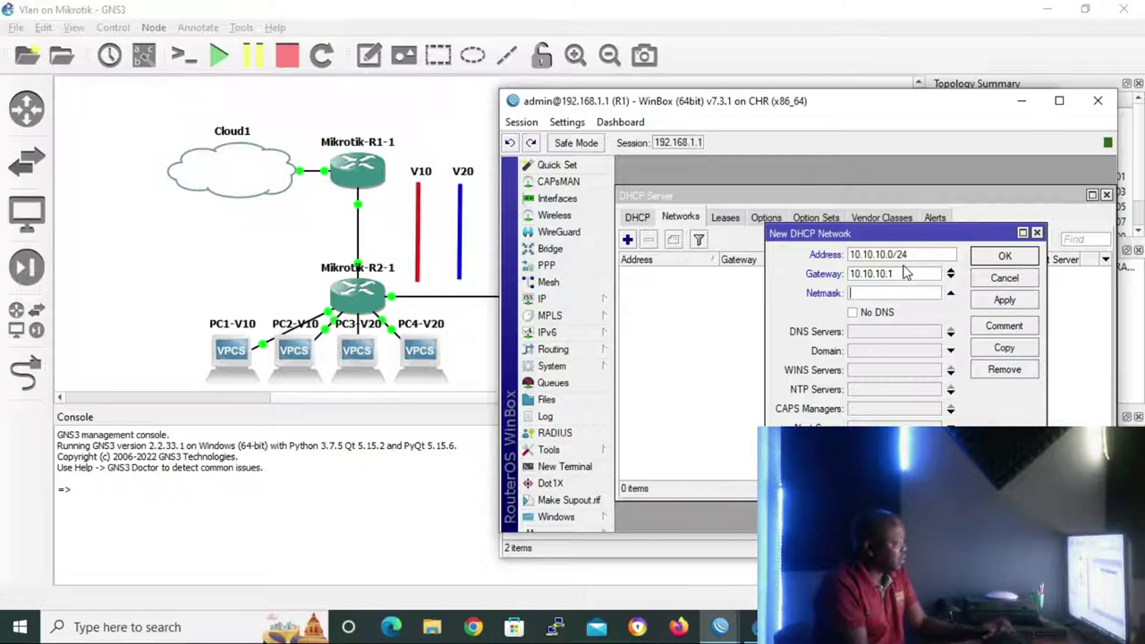
text(2)
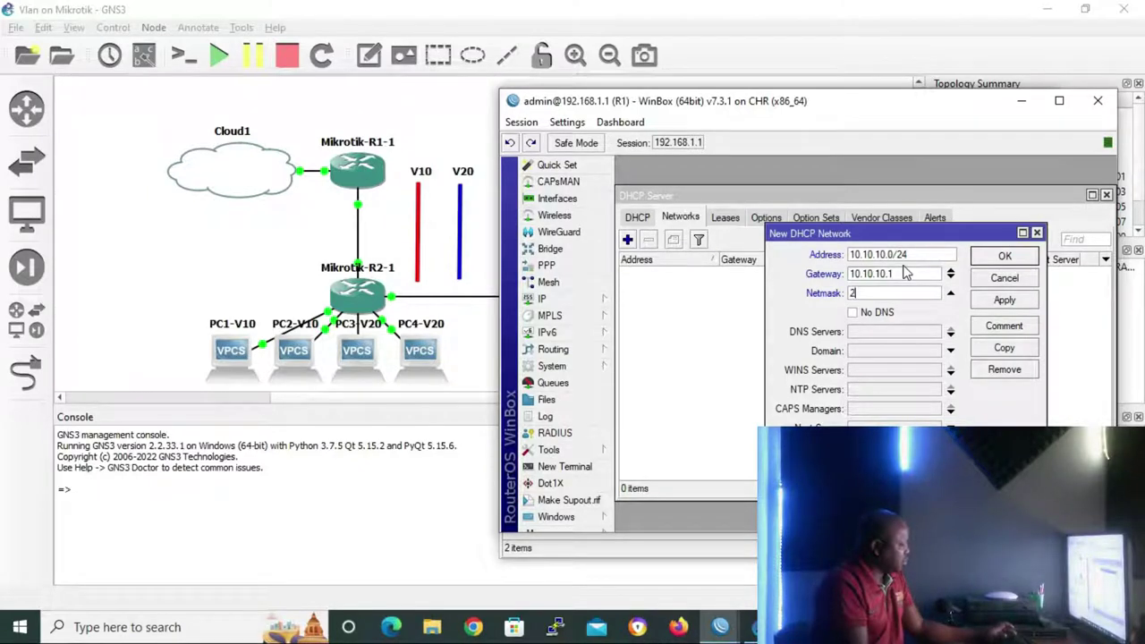
text(55.255)
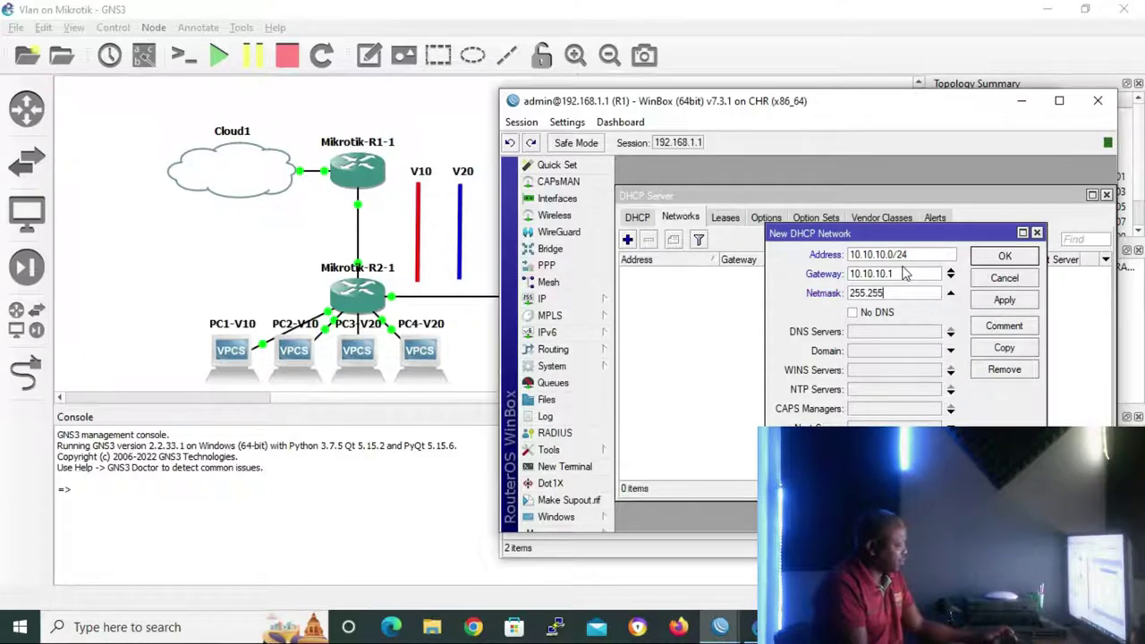
text(.255)
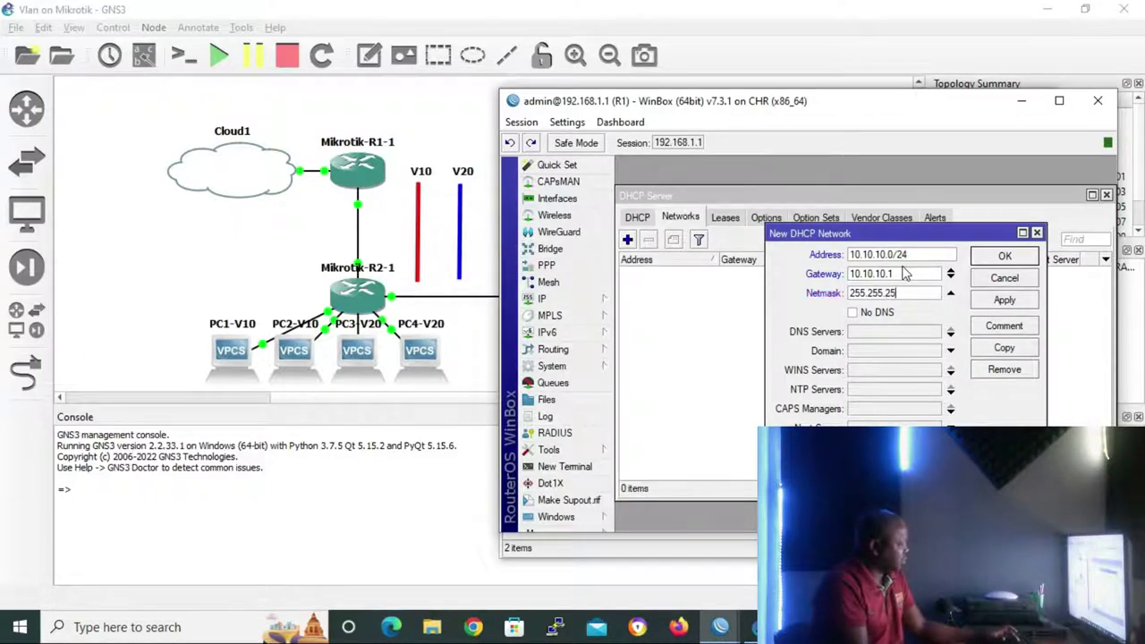
text(.0)
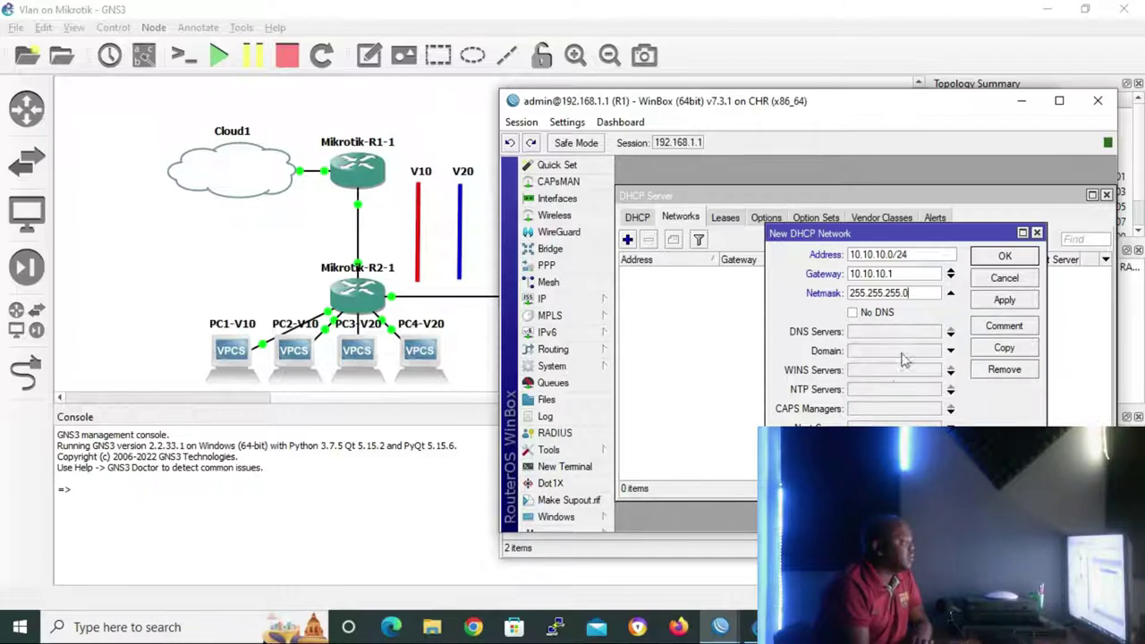
click(1004, 257)
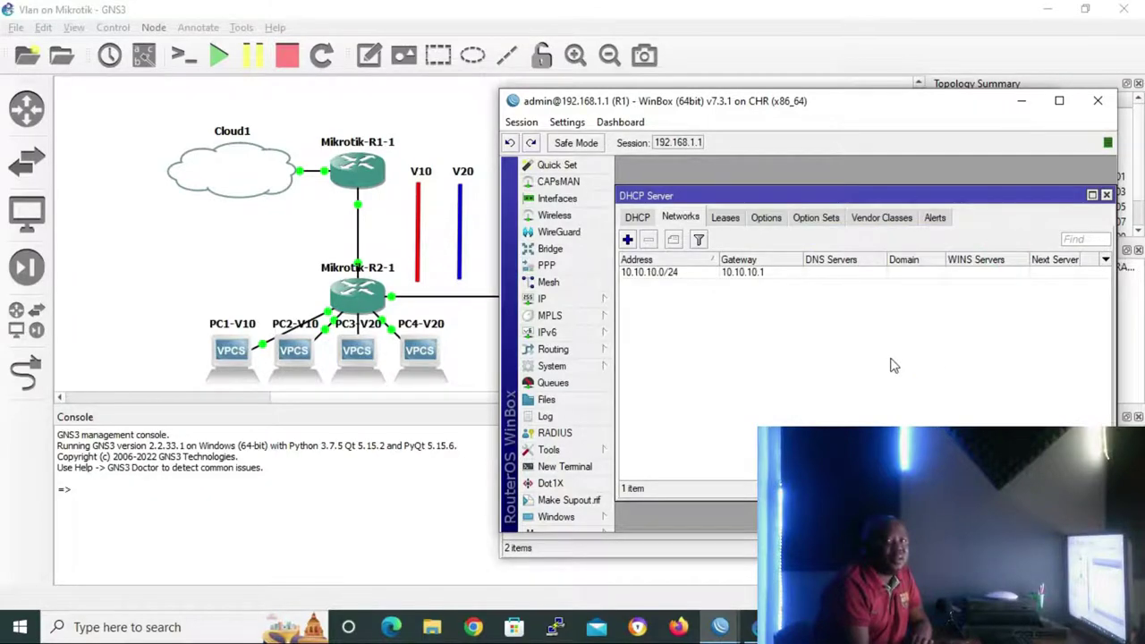
Add IP pool ICT_POOL with range 10.10.10.2-10.10.10.100, then close the DHCP Server window.
click(574, 299)
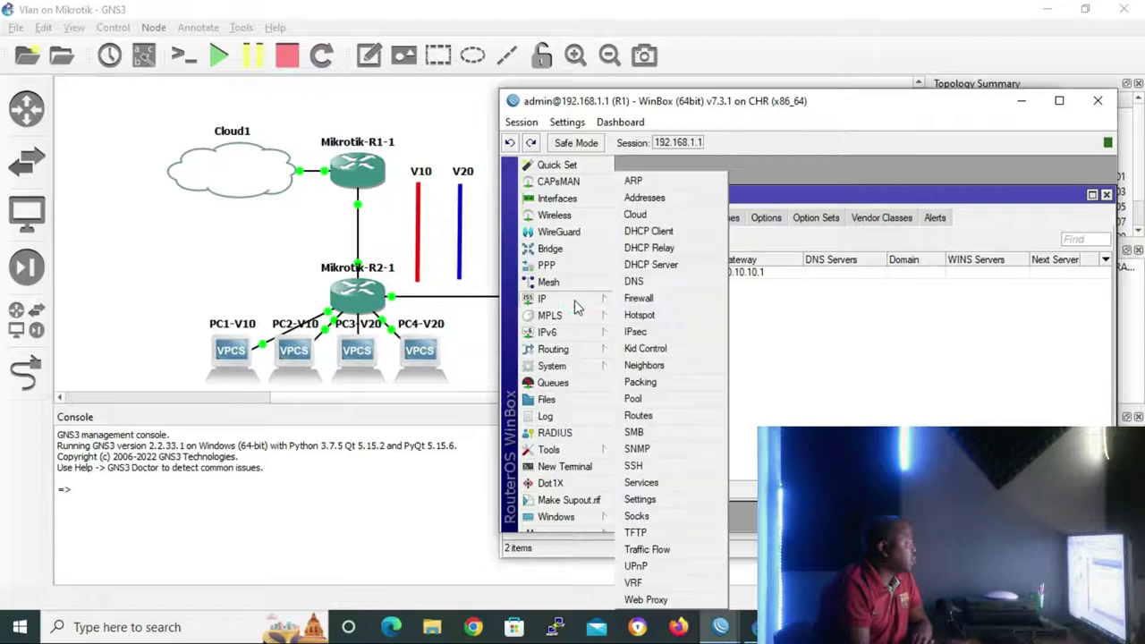
click(635, 399)
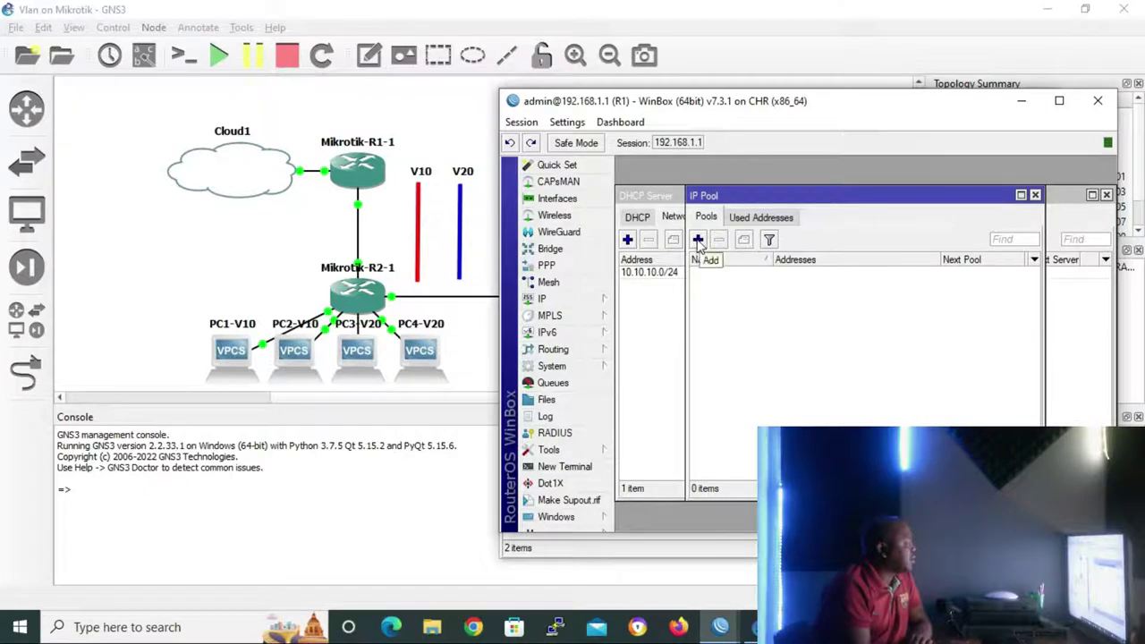
click(699, 240)
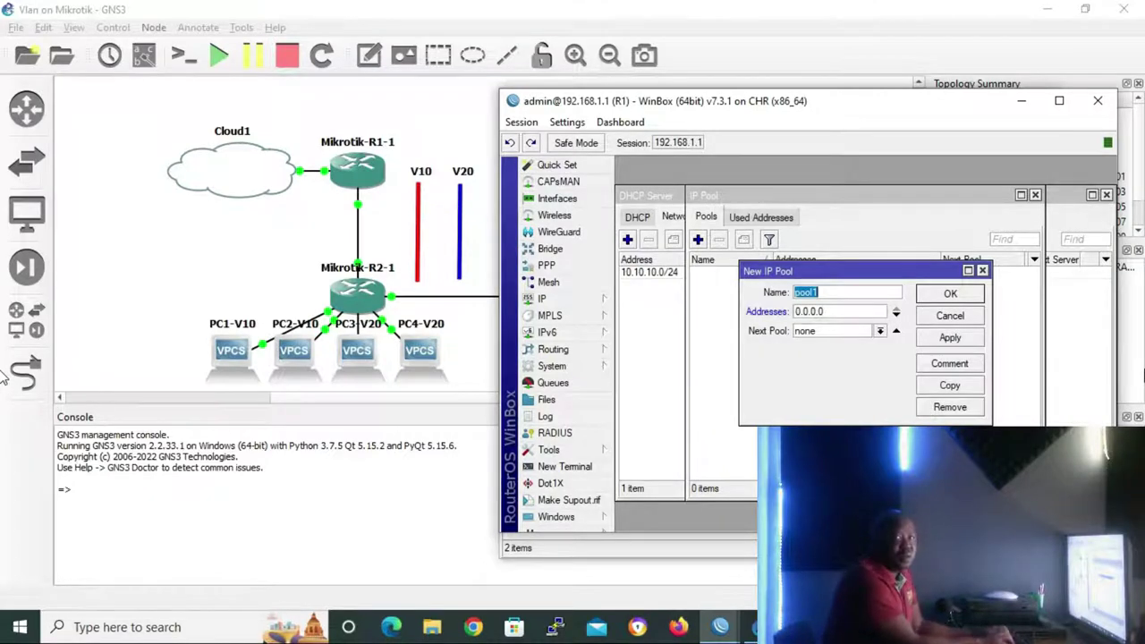
text(ICP)
key(BackSpace)
text(T_)
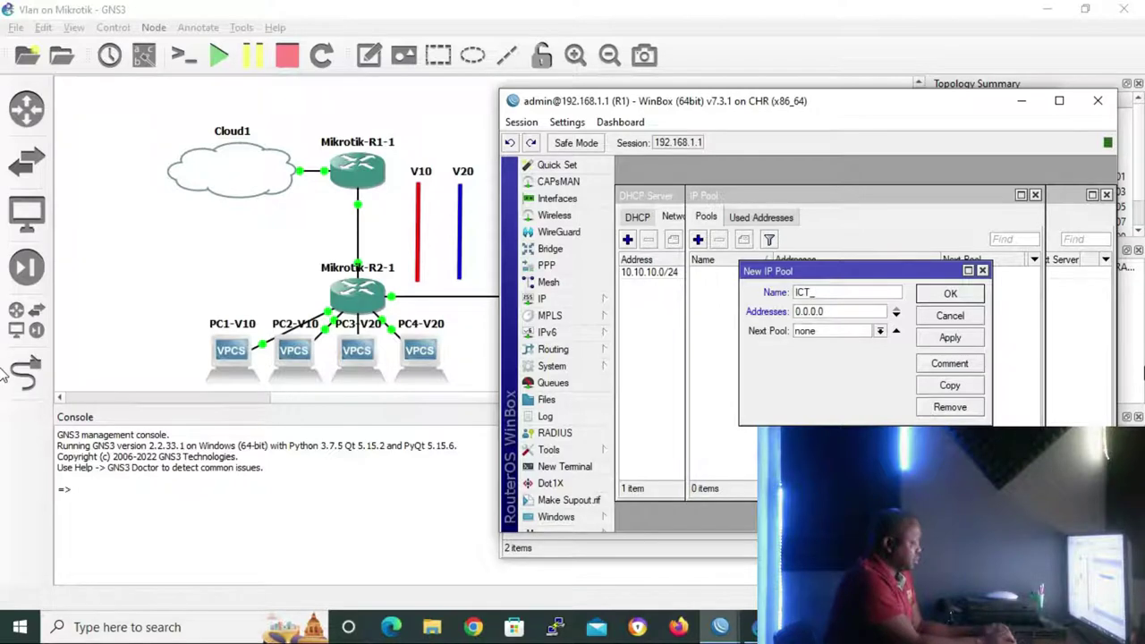
text(POOL)
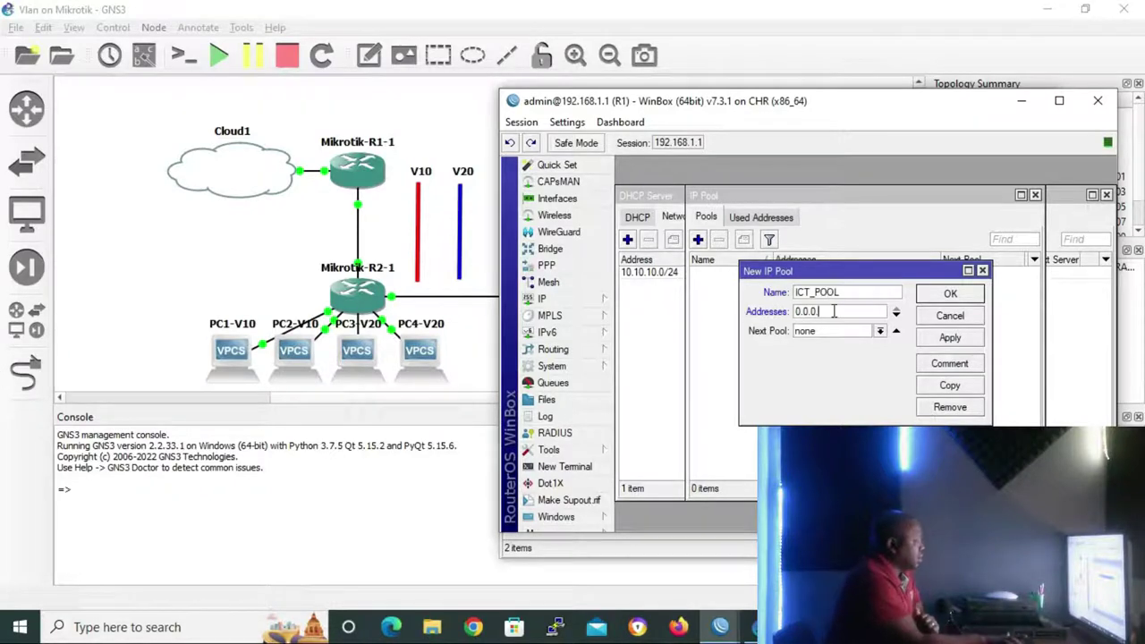
click(833, 311)
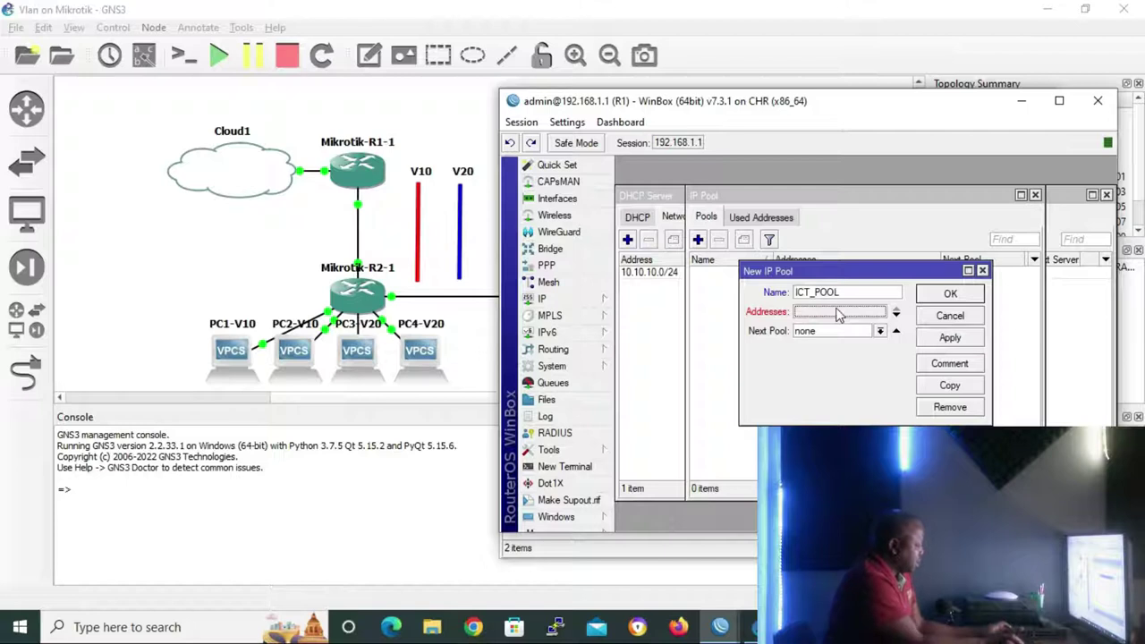
text(10.10)
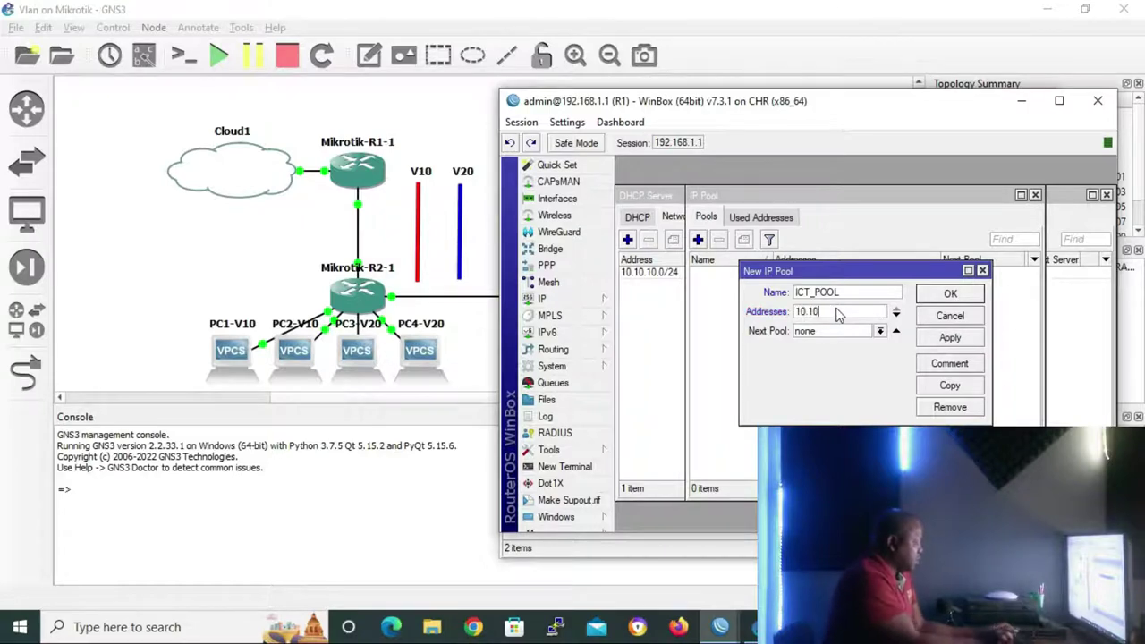
text(.10.2-10)
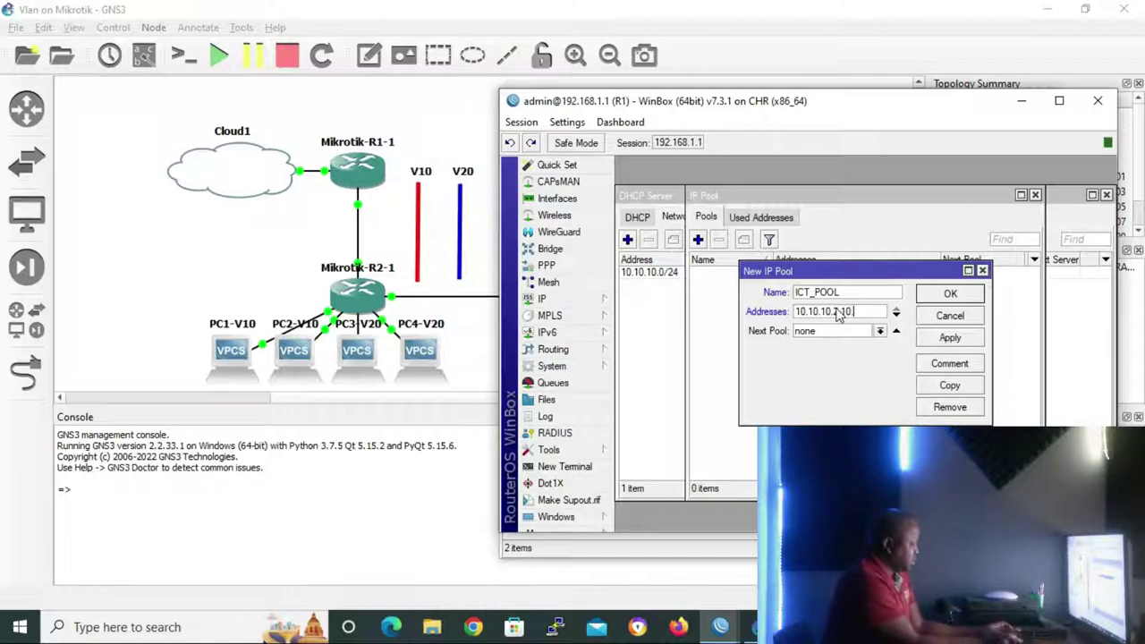
text(.10.10.10)
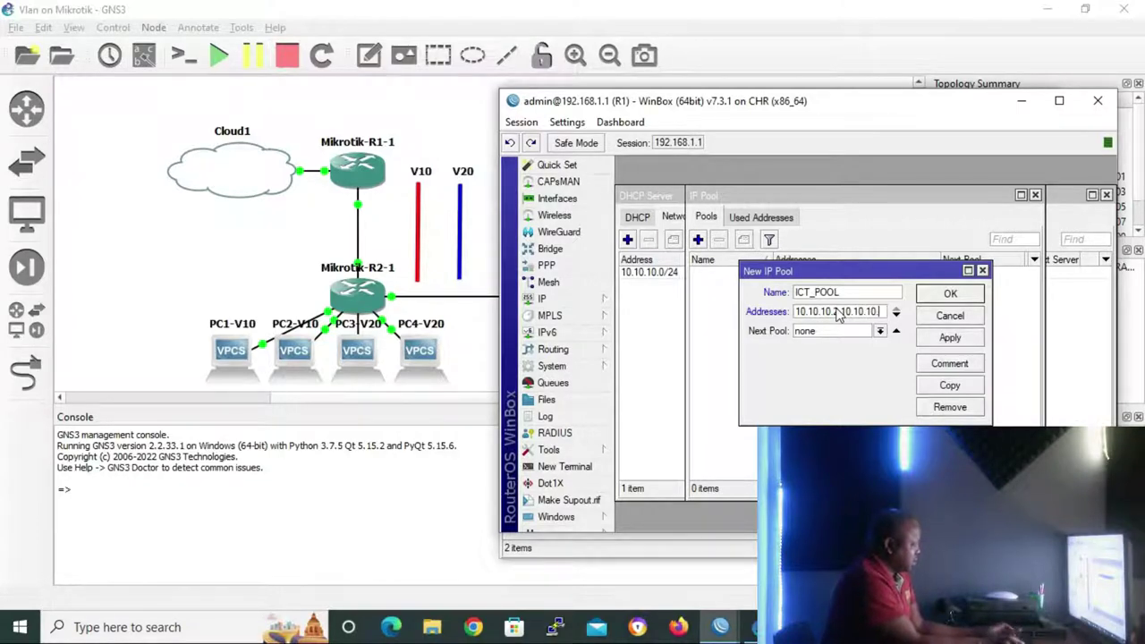
text(0)
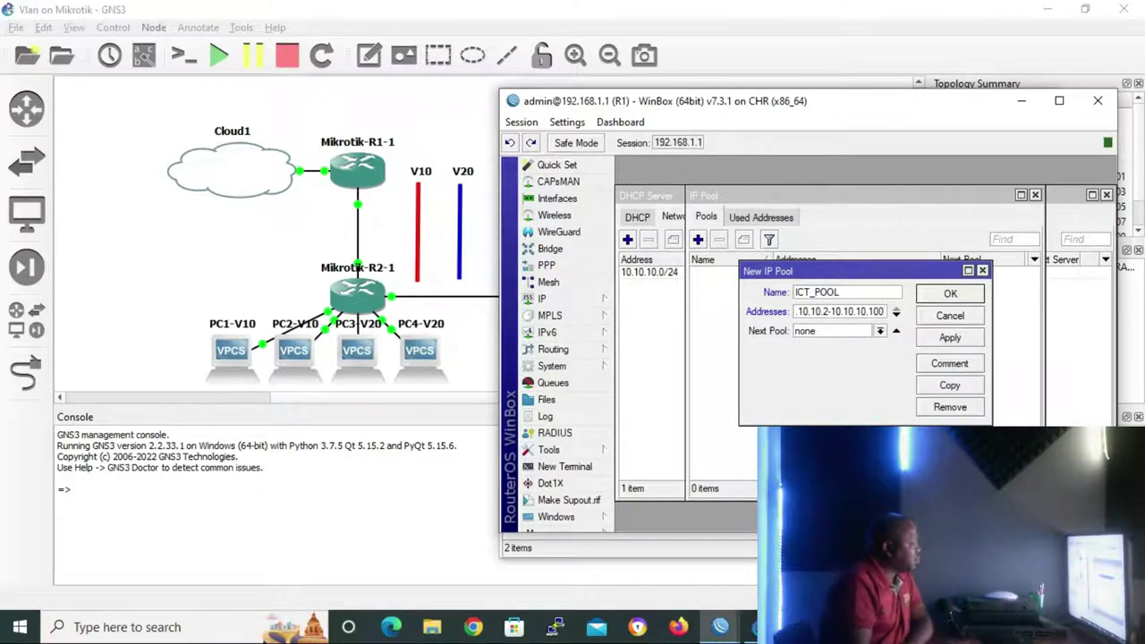
click(951, 295)
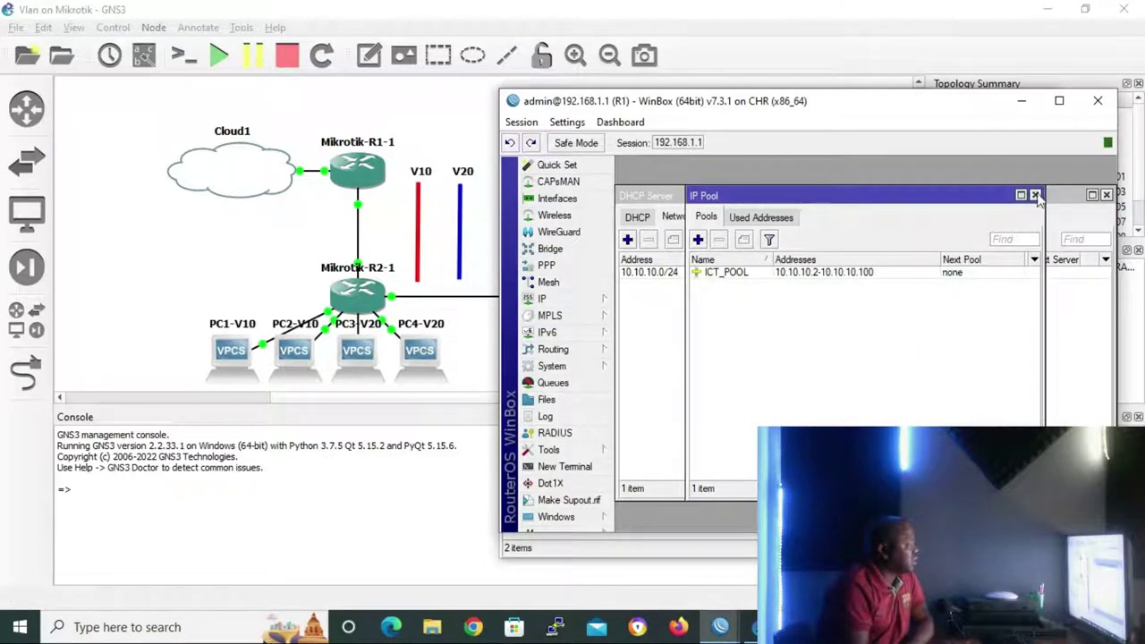
click(1106, 194)
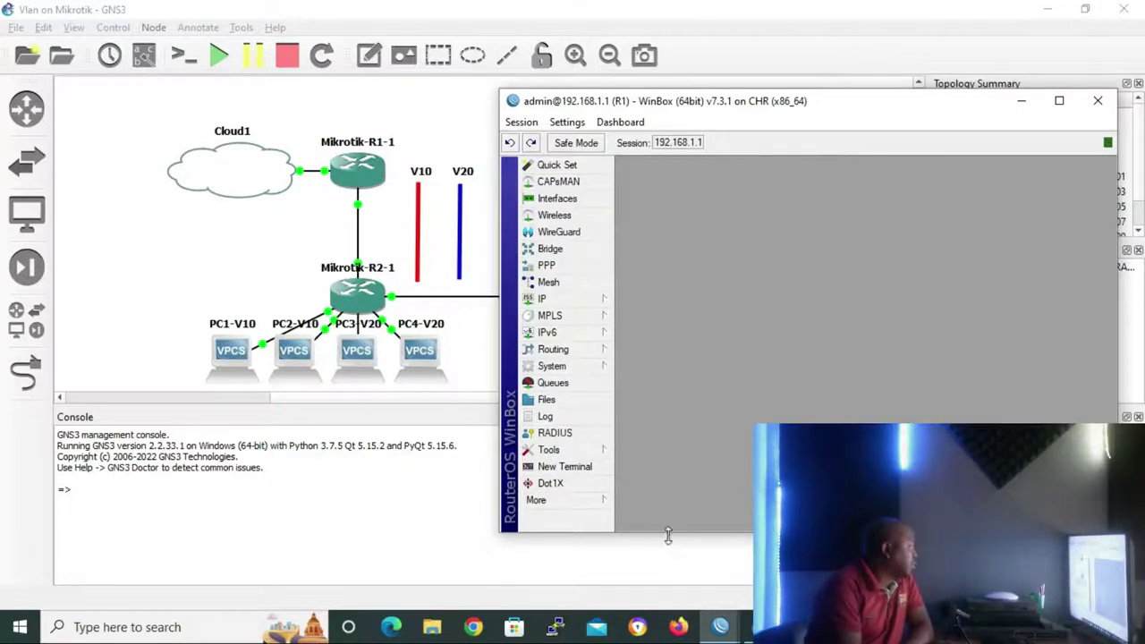
Change the ICT_DHCP server's address pool from static-only to ICT_POOL.
click(571, 303)
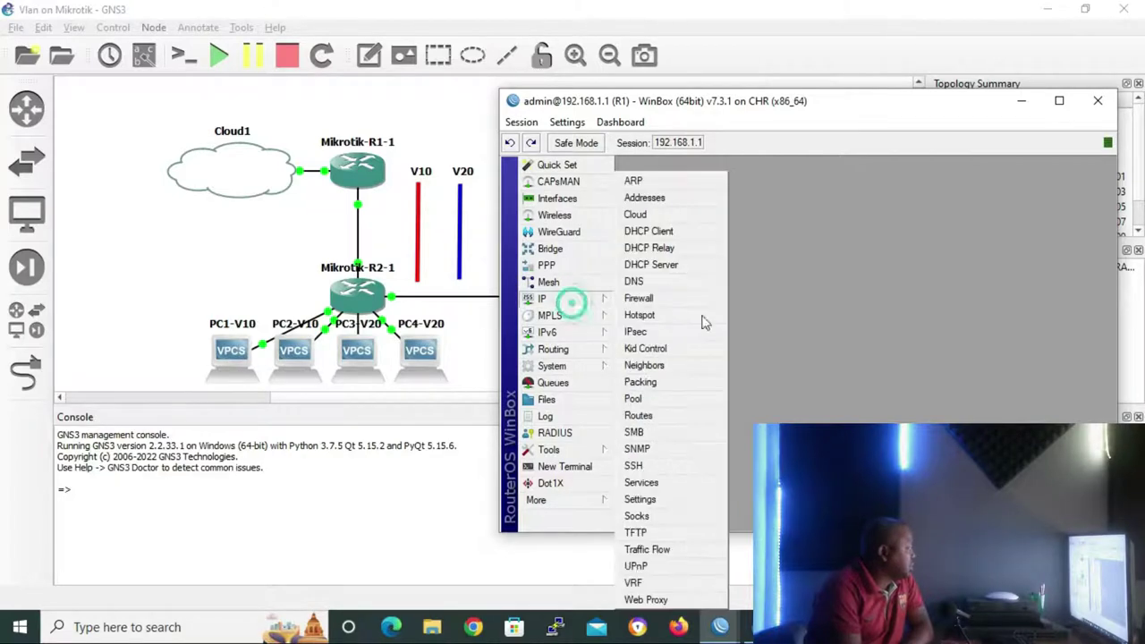
click(664, 265)
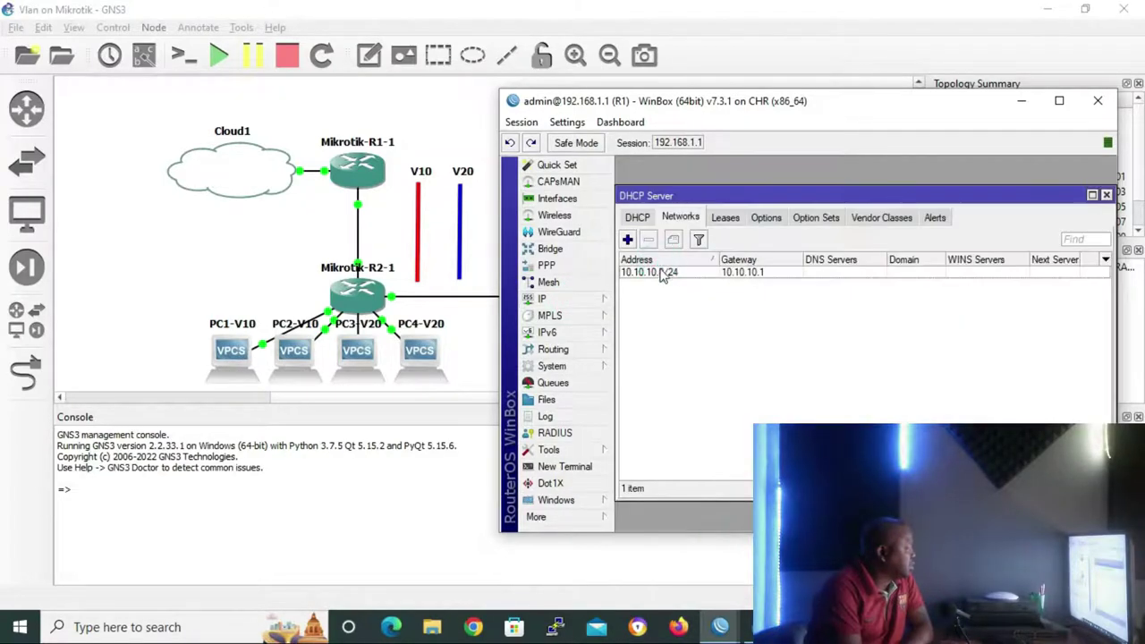
click(771, 275)
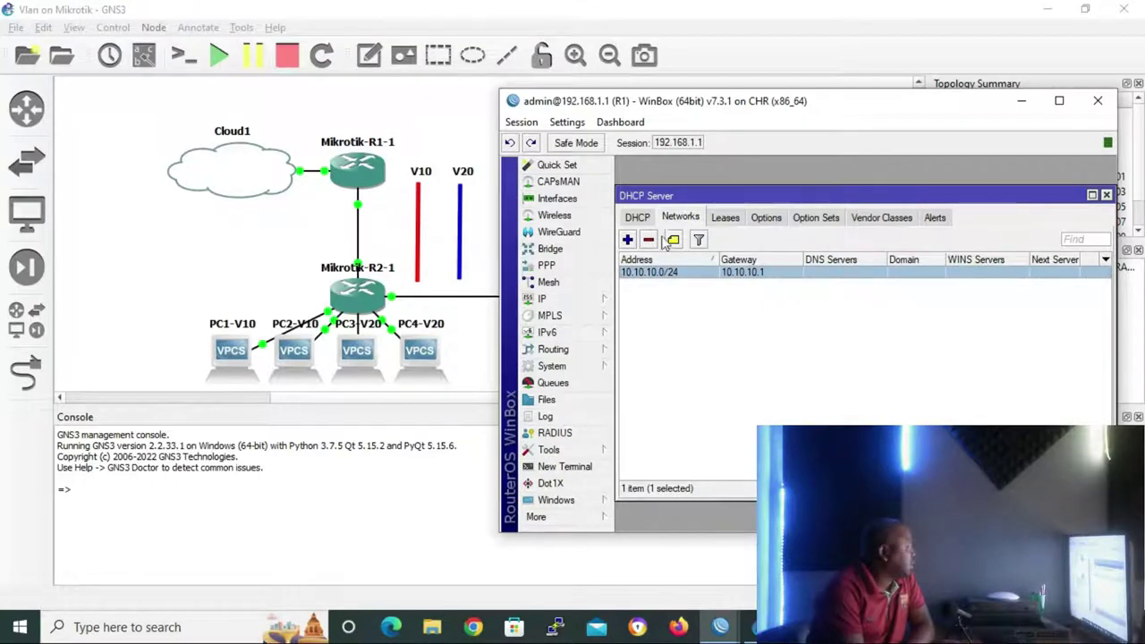
click(638, 219)
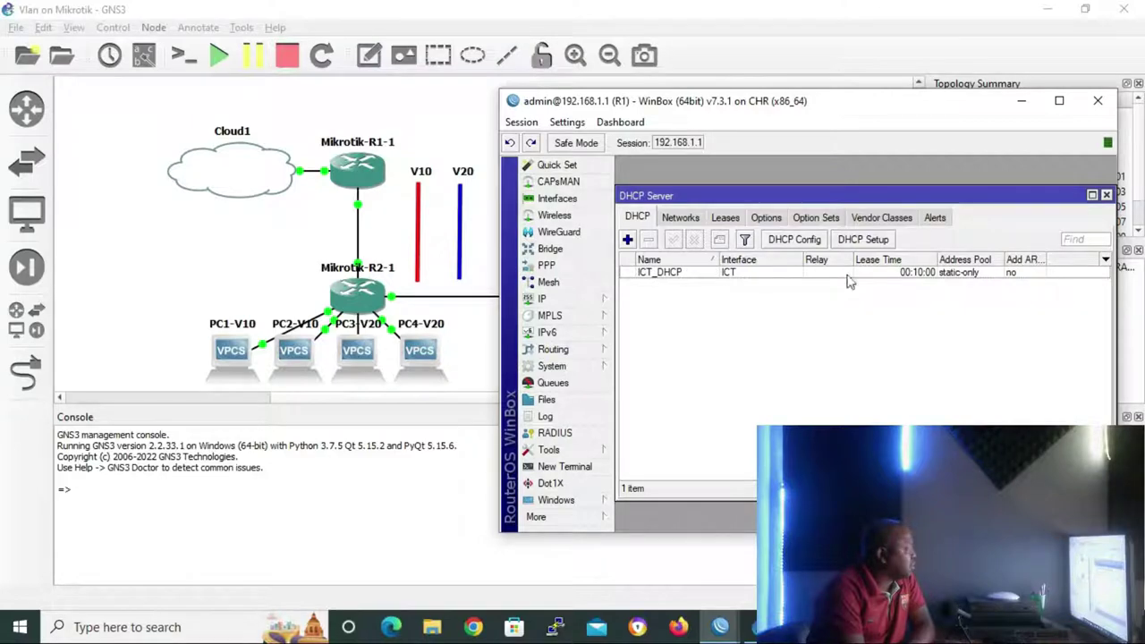
double_click(742, 273)
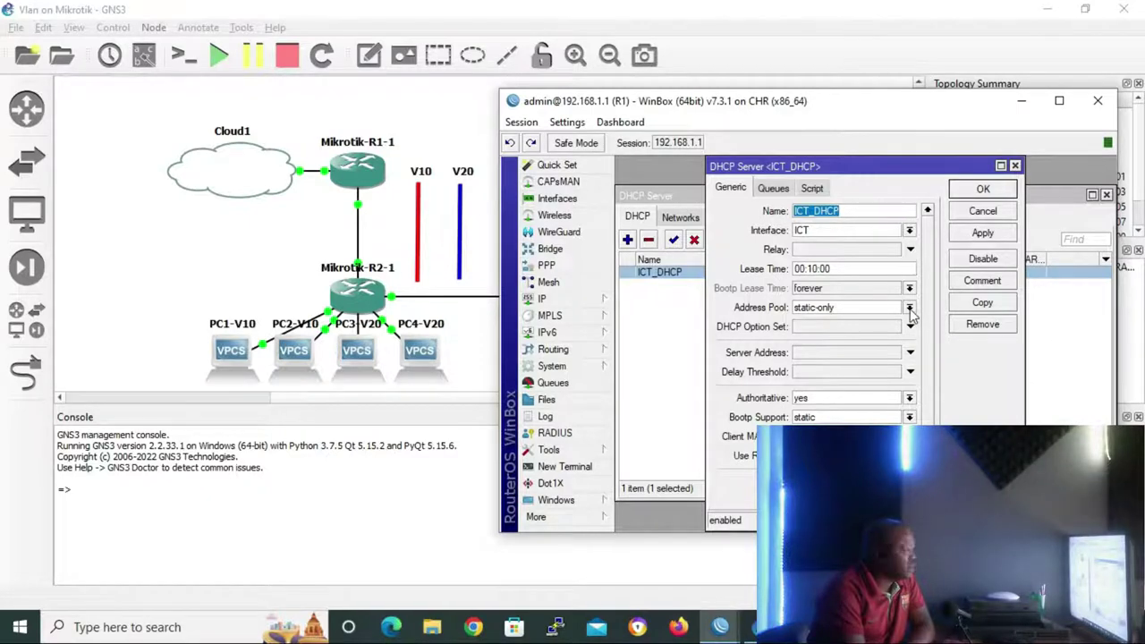
click(908, 308)
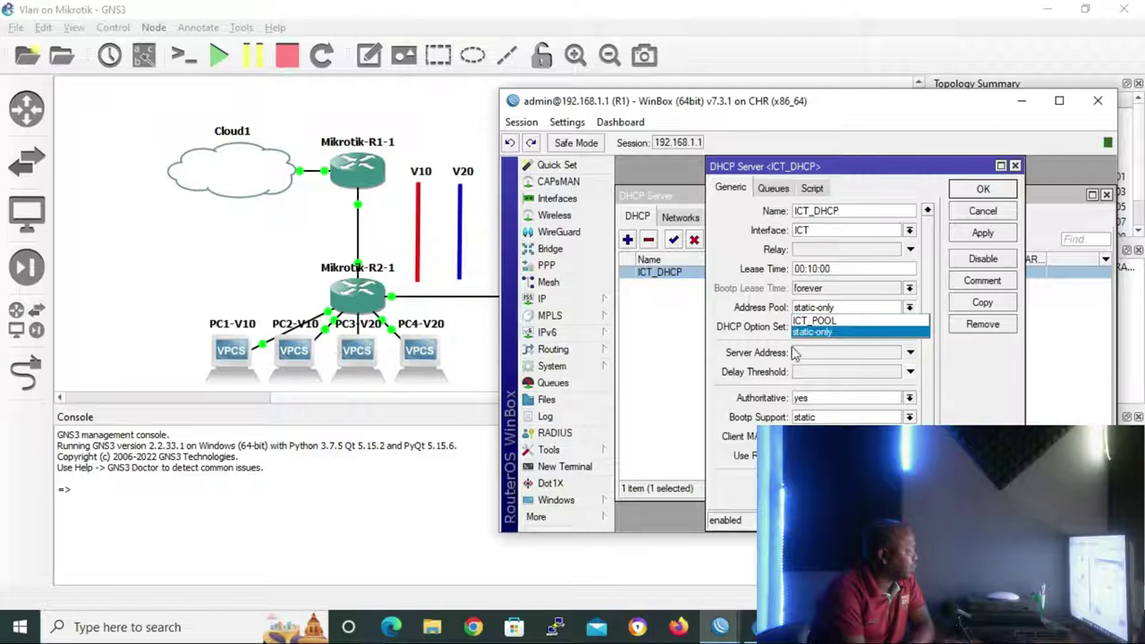
click(846, 322)
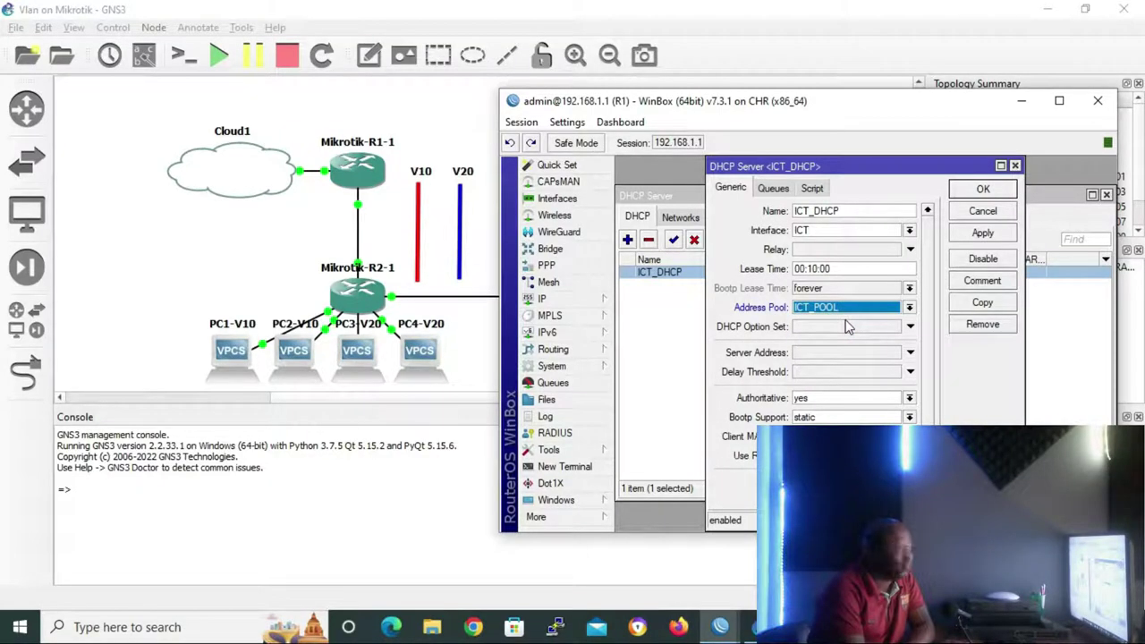
click(982, 191)
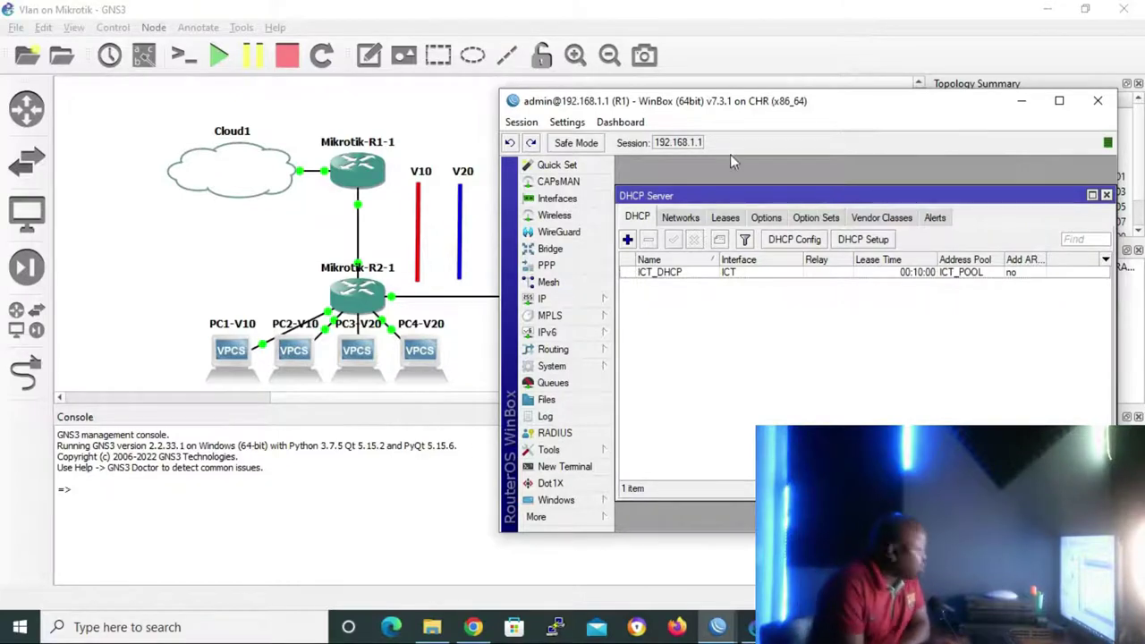
click(677, 627)
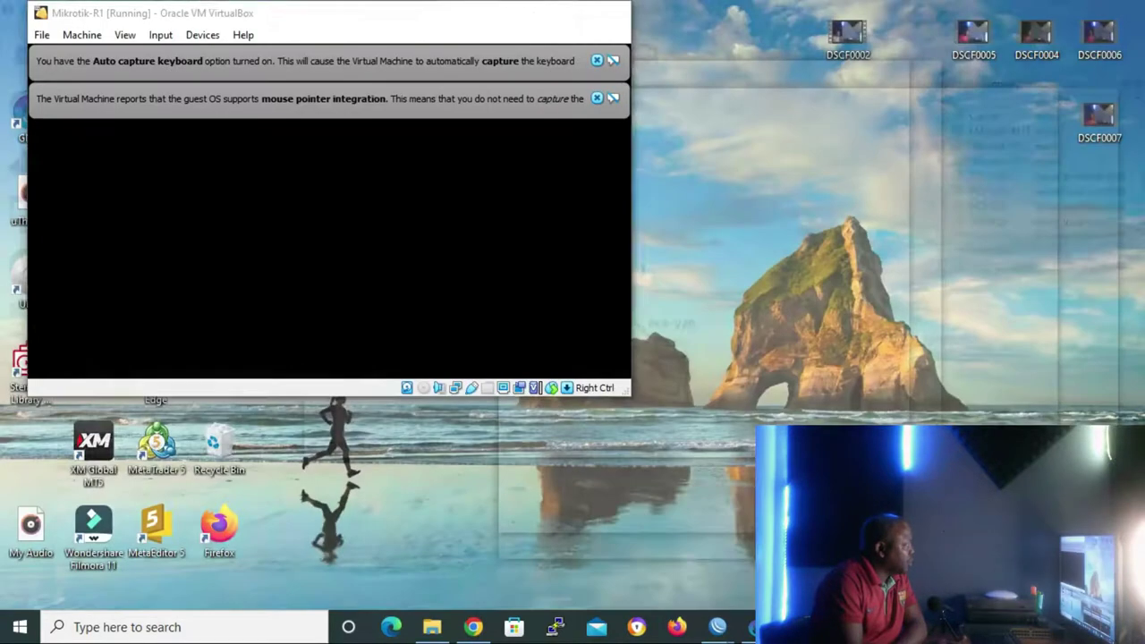
Log in to R1's console as admin and run interface/vlan/print, showing ICT as VLAN 10 on ether8.
click(677, 555)
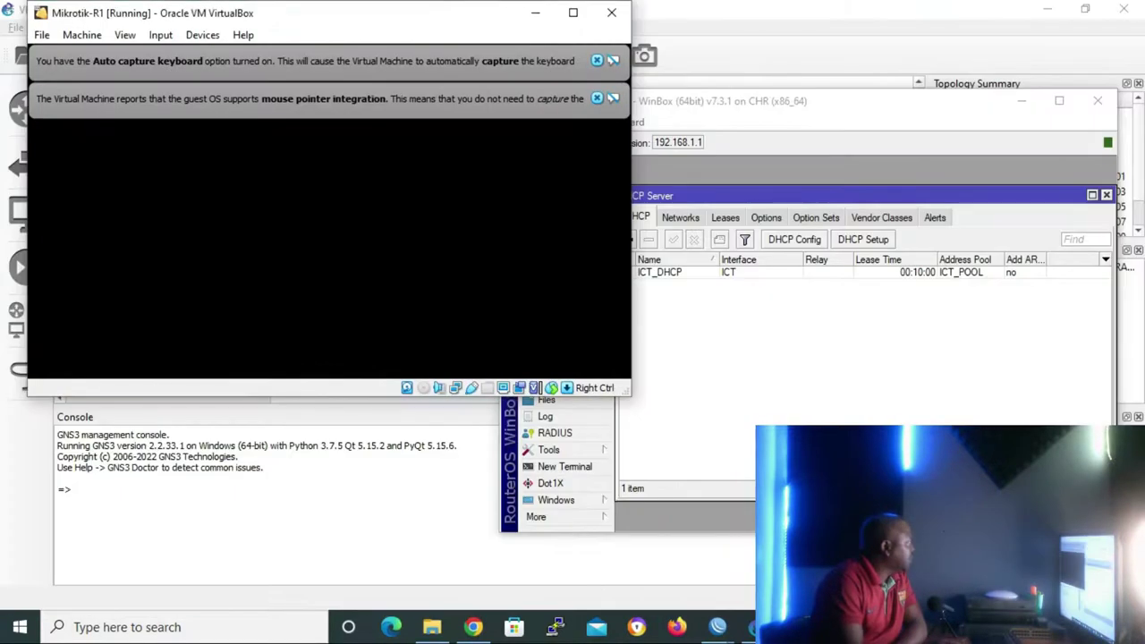
key(Return)
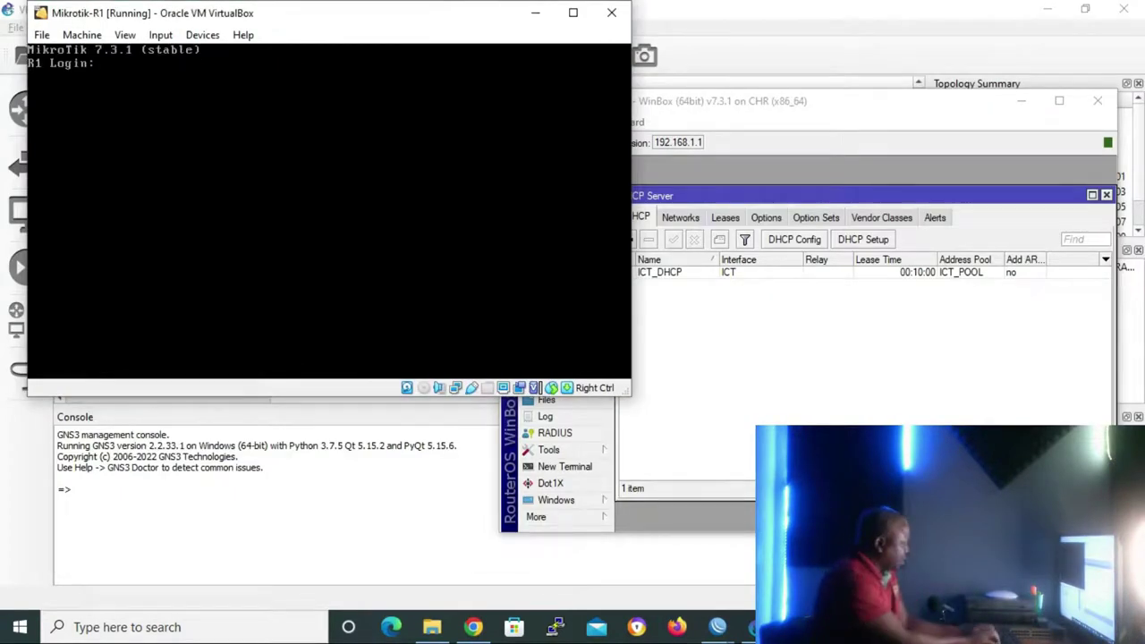
text(admin)
key(Return)
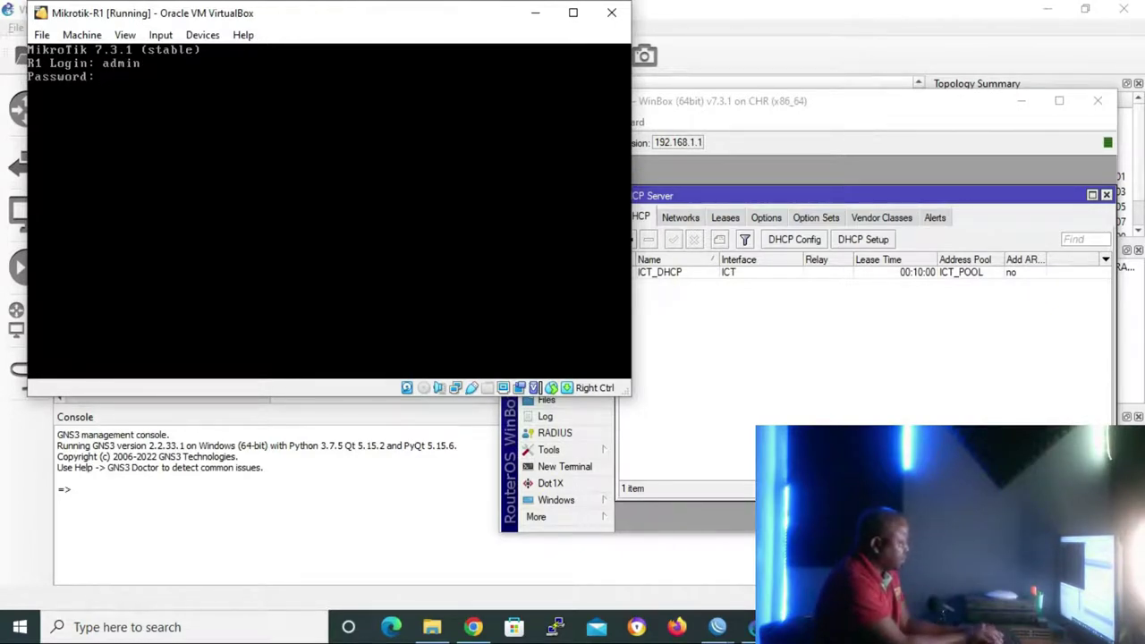
key(Return)
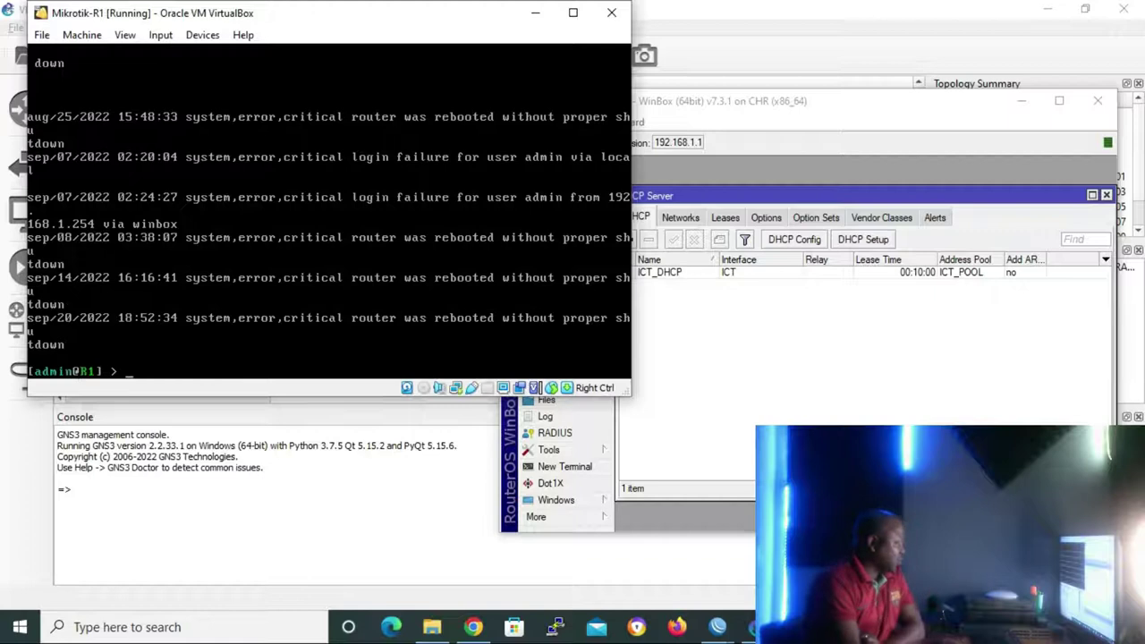
text(int)
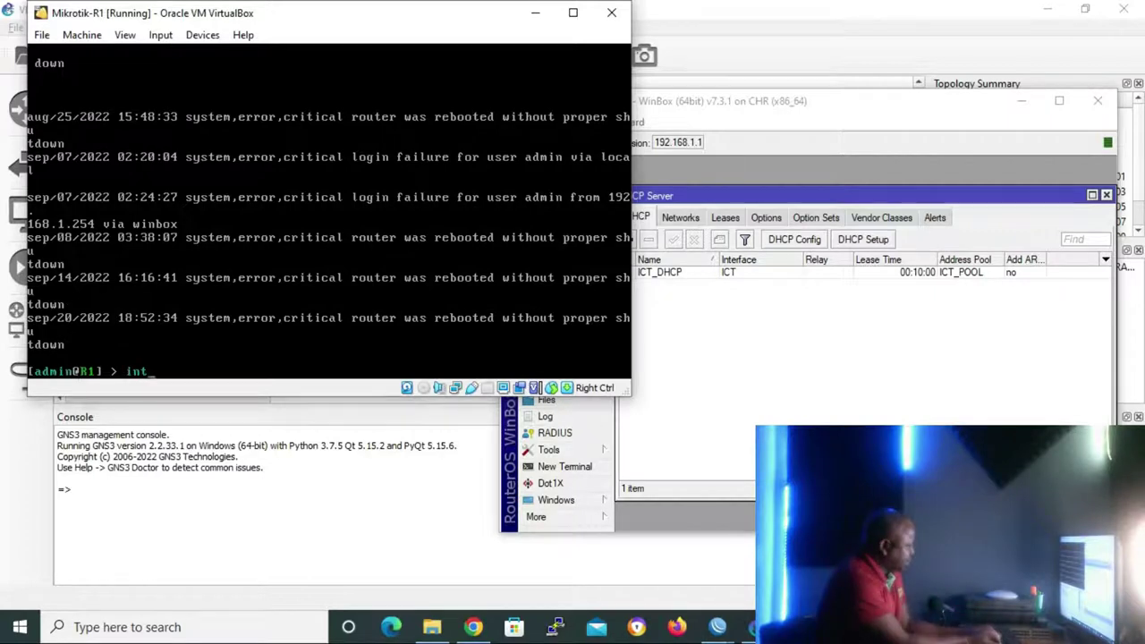
text(erface/vlan/print)
key(Return)
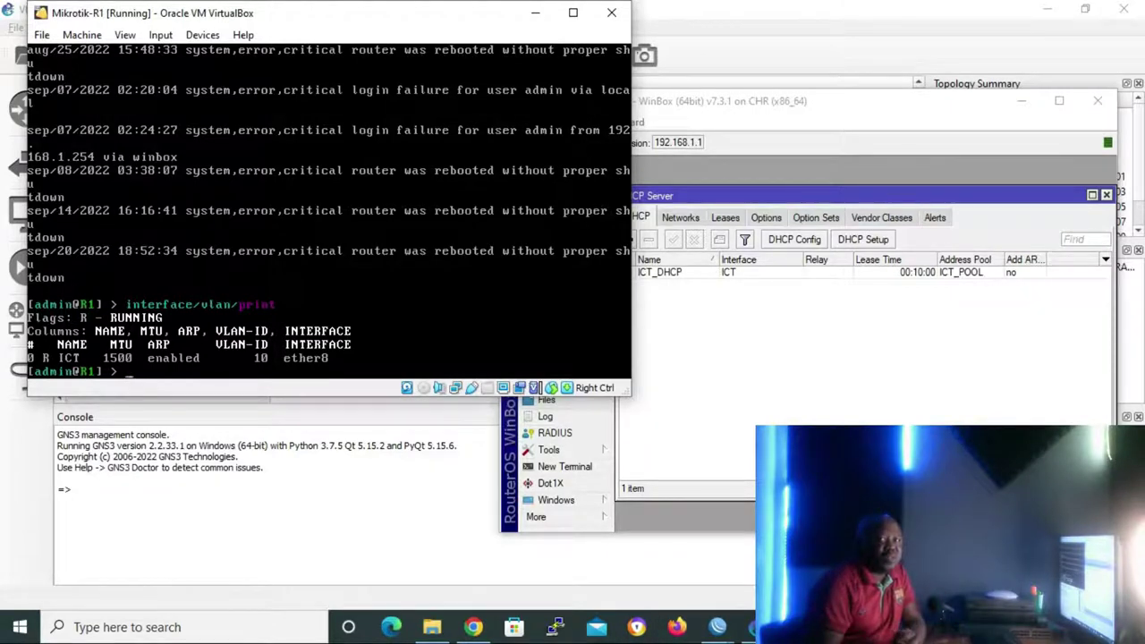
Print R1's IP addresses and DHCP servers: 10.10.10.1/24 on ICT, ICT_DHCP using ICT_POOL.
text(ip ad)
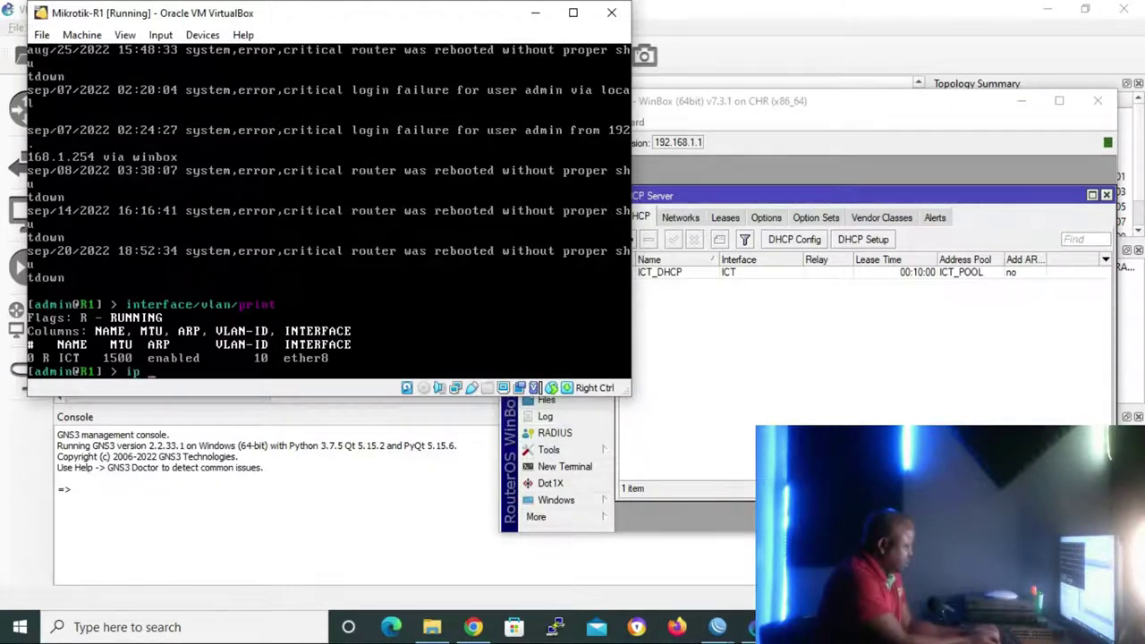
text(dress print)
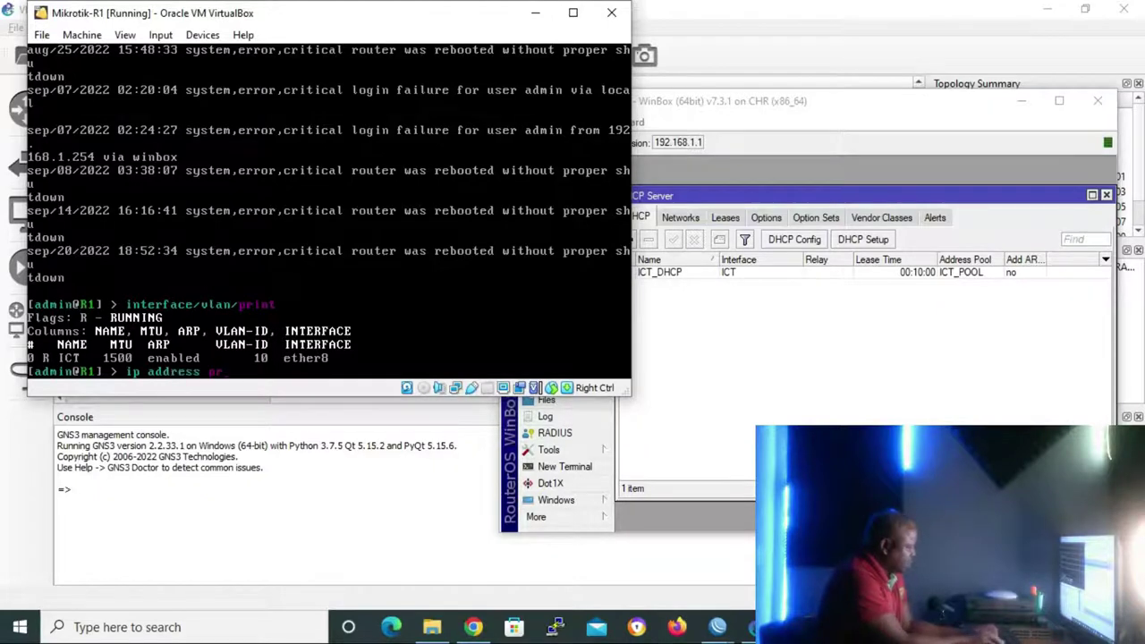
key(Return)
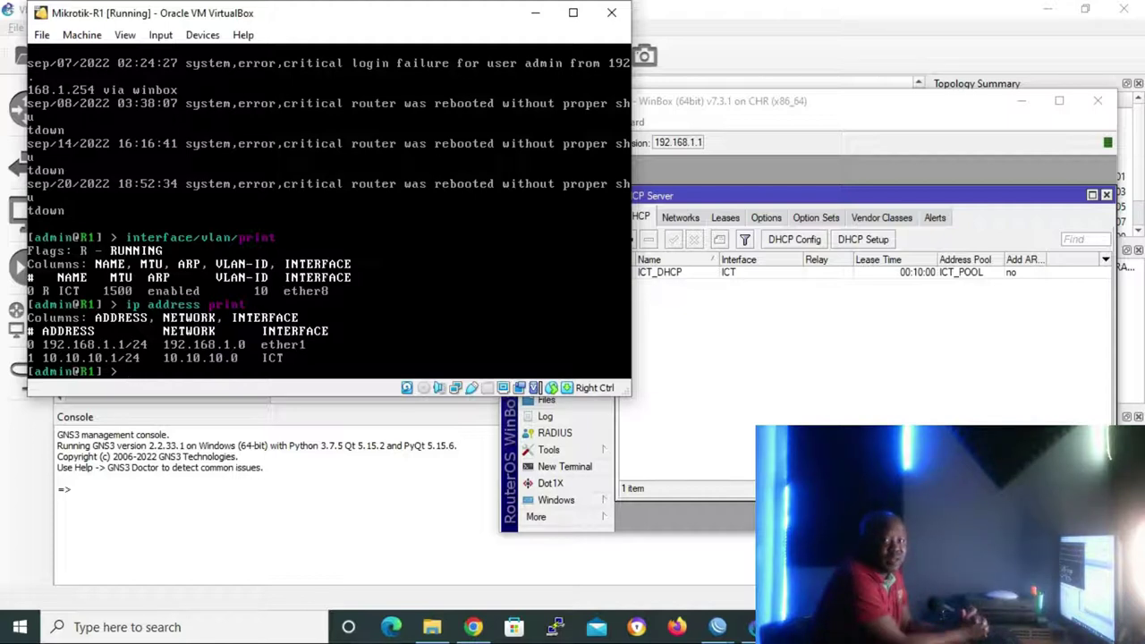
text(ip dhcp-server/print)
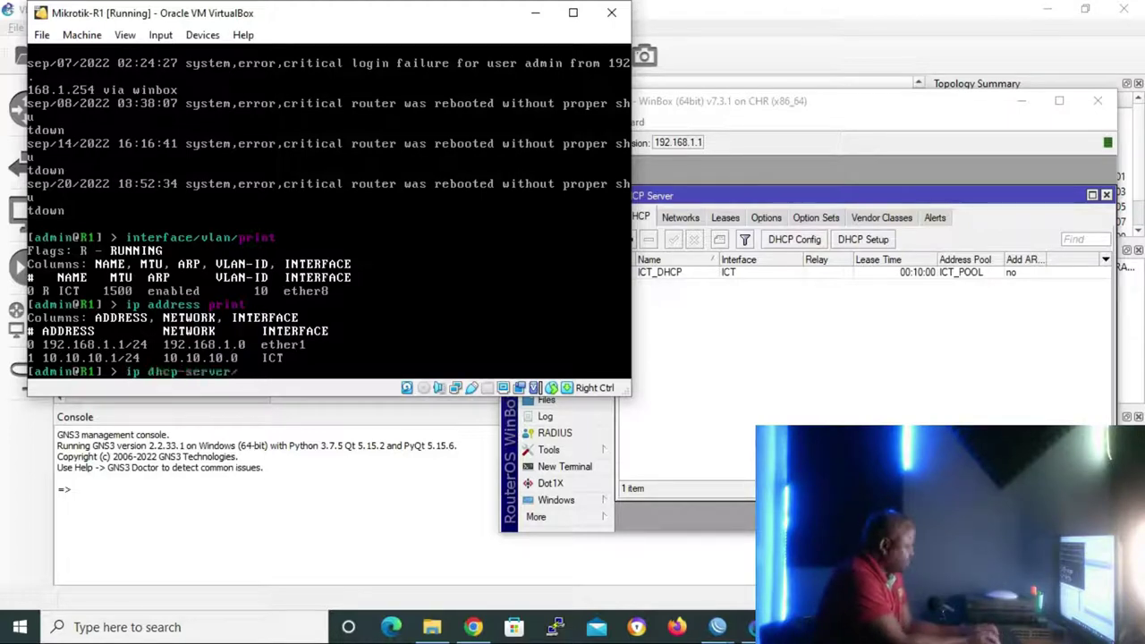
key(Return)
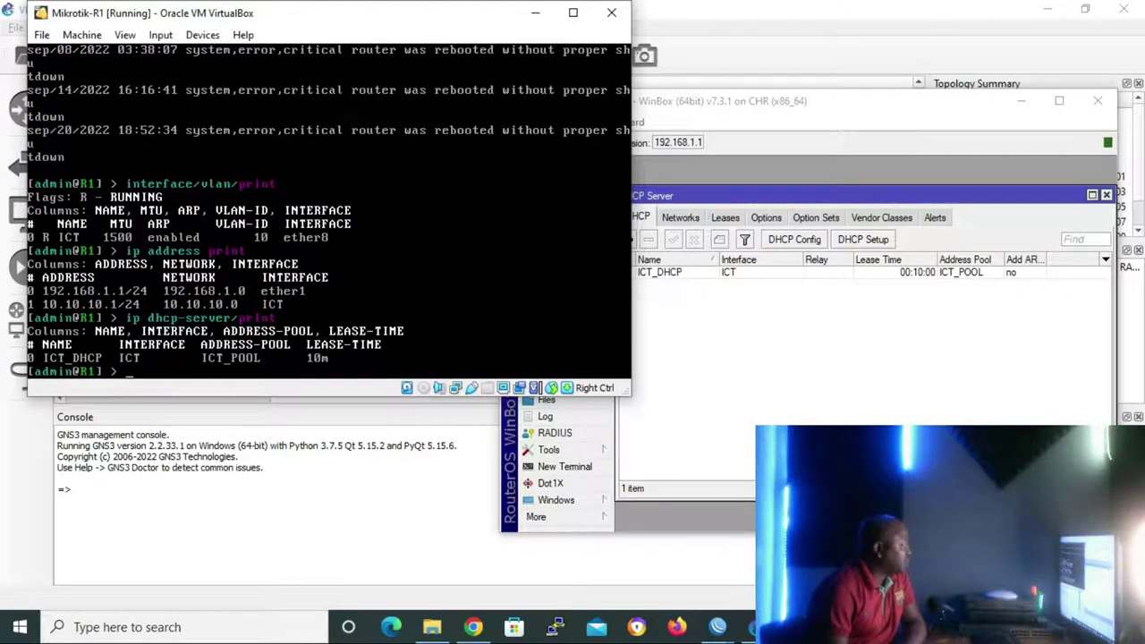
Add VLAN NETWORK_ENGINEERS with vlan-id 20 on ether8 and print the VLAN list to confirm.
text(interface vlan add)
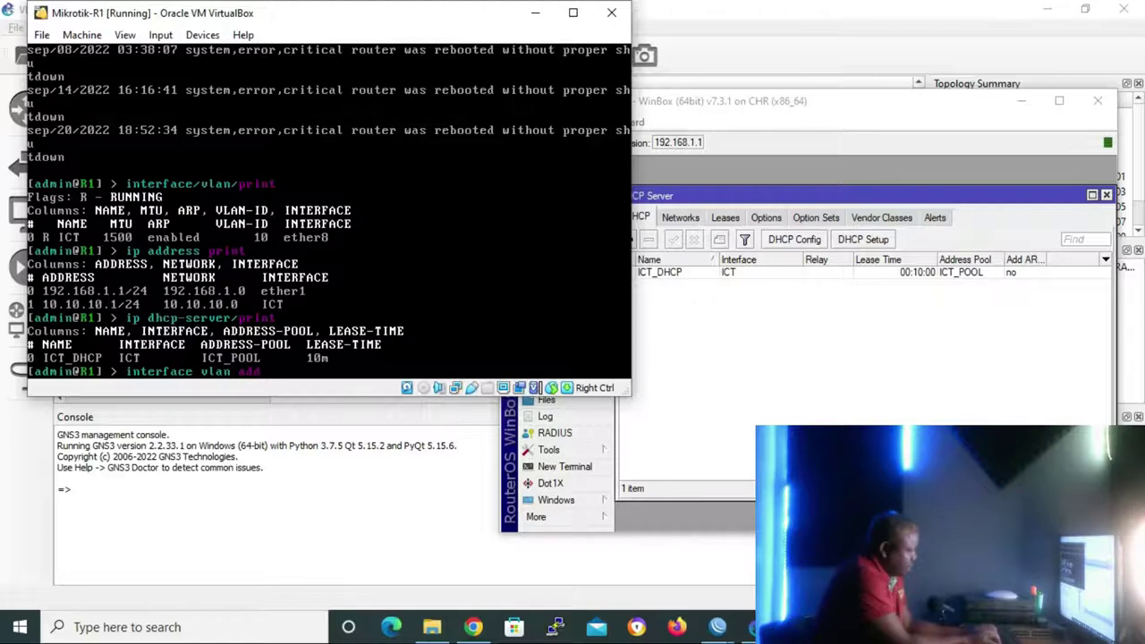
text( interface=ether8 name=)
key(BackSpace)
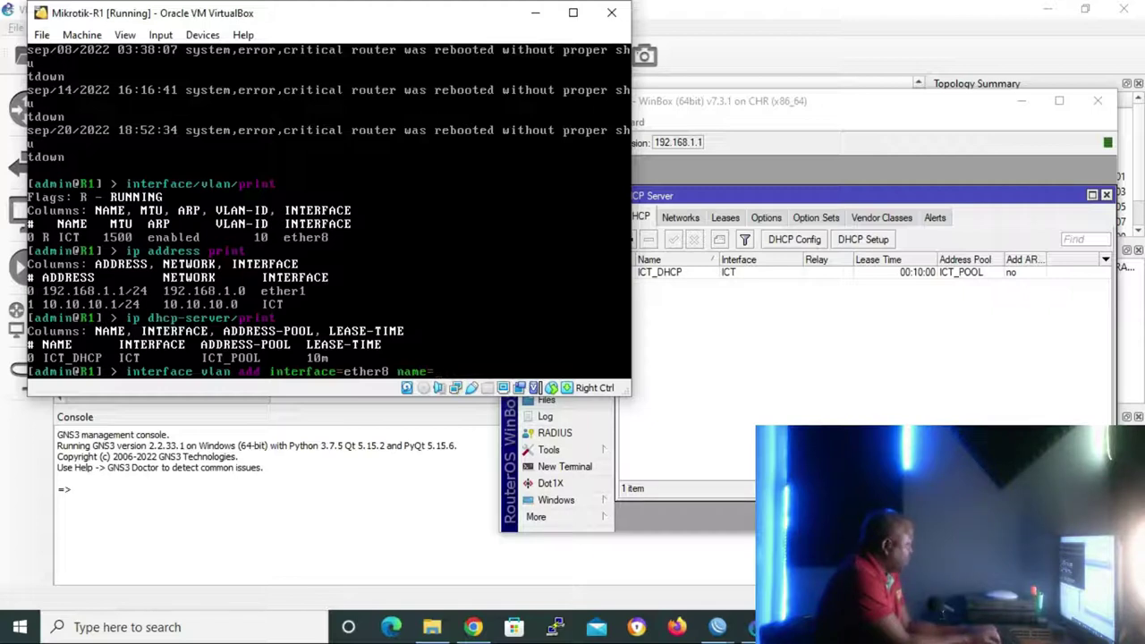
text(NETWORK)
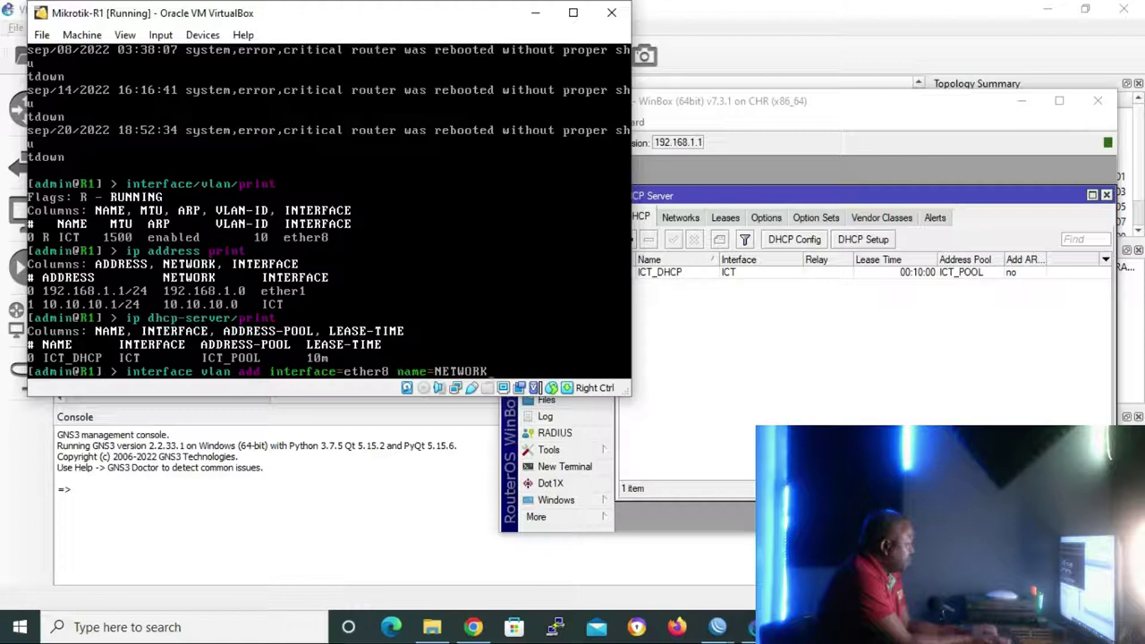
text(_ENGINEERS vlan-id=20)
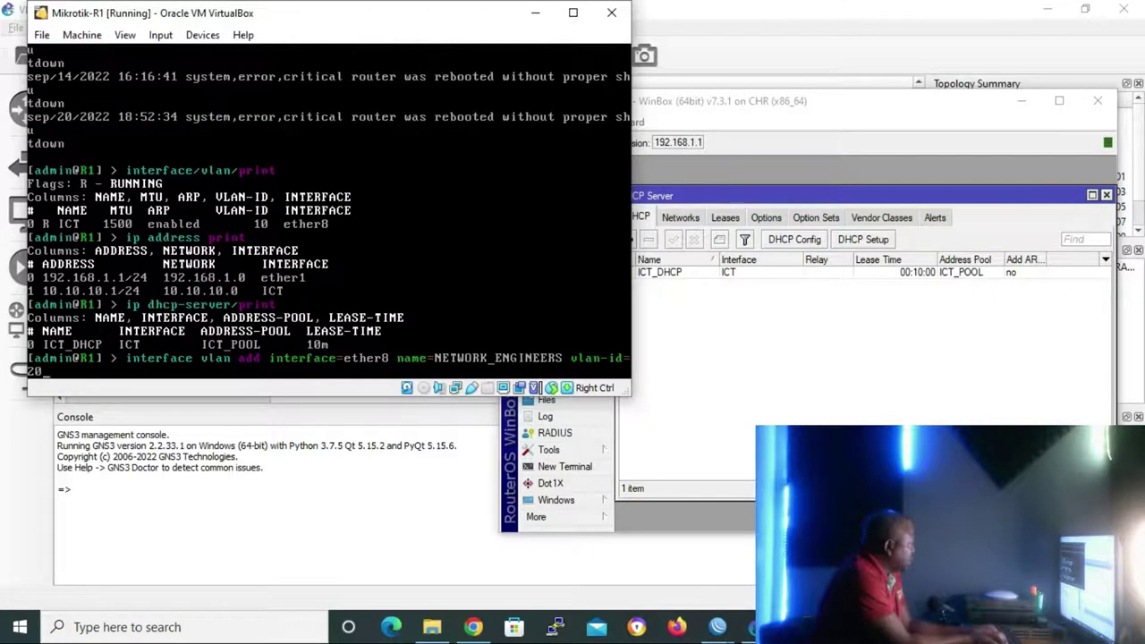
key(Return)
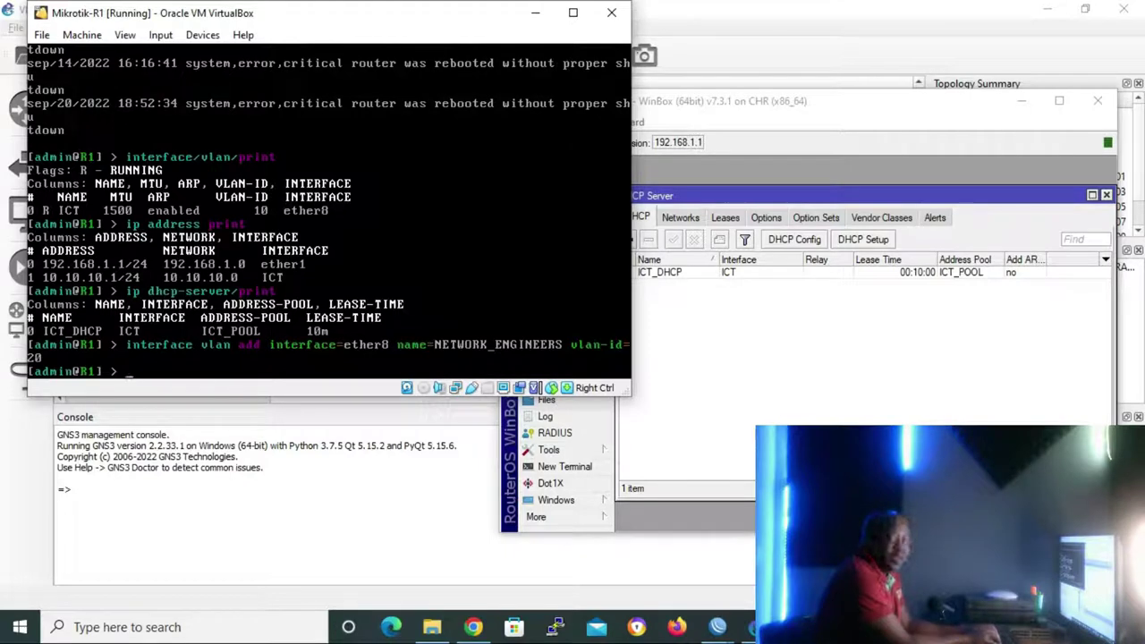
text(interface vlan print)
key(Return)
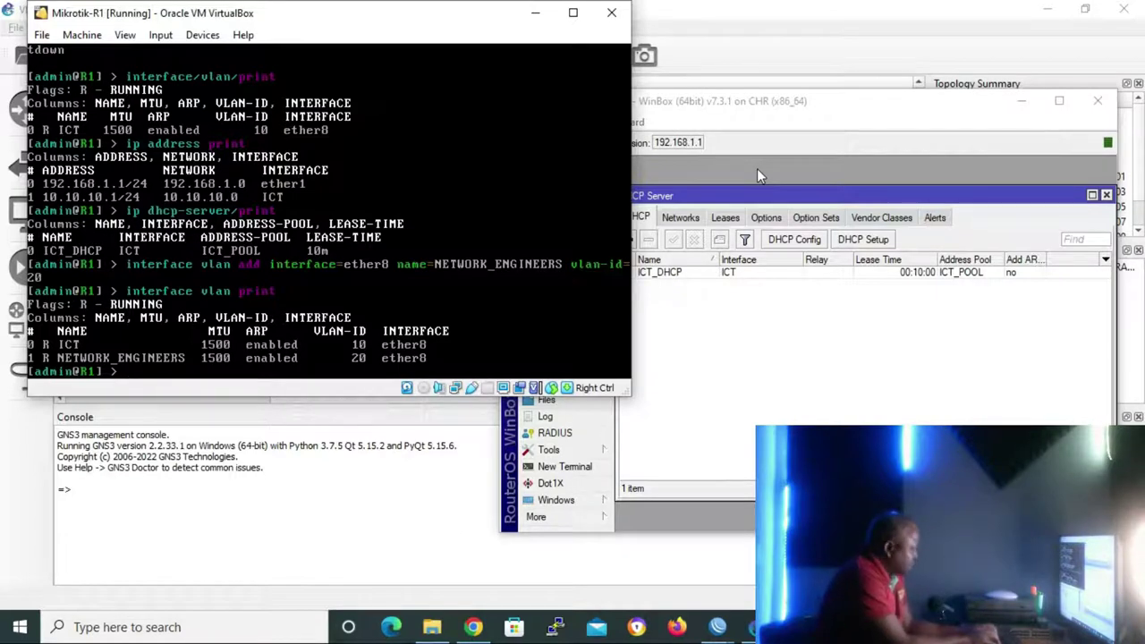
Assign 10.10.20.1/24 to NETWORK_ENGINEERS and verify it with ip address print.
text(ip add)
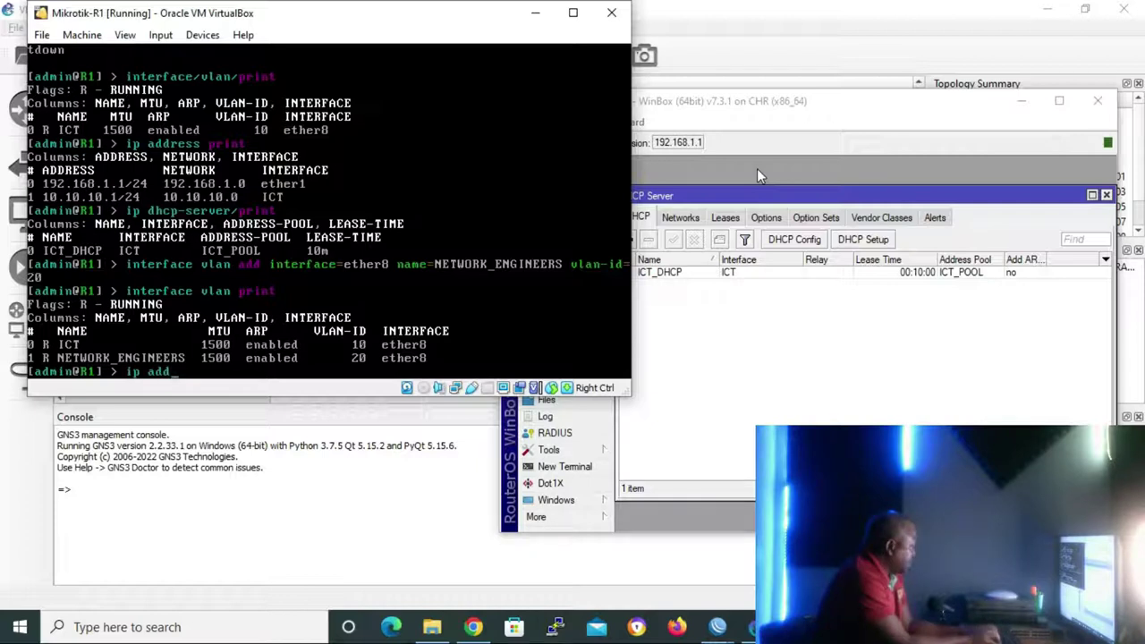
key(Tab)
text(add a)
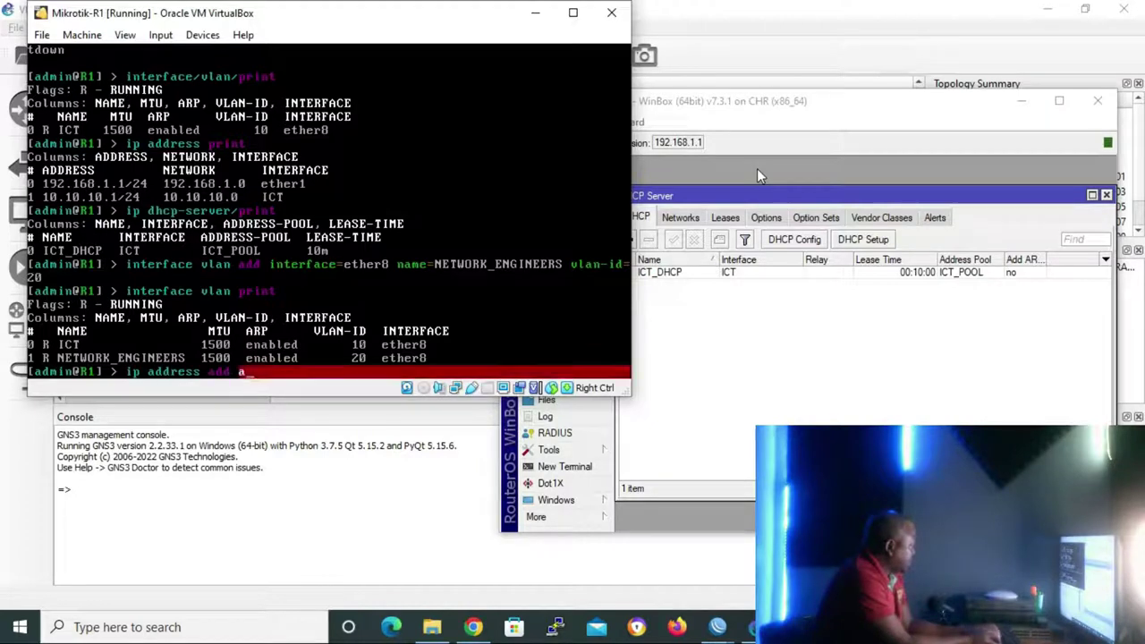
text(d)
key(Tab)
text(10.10)
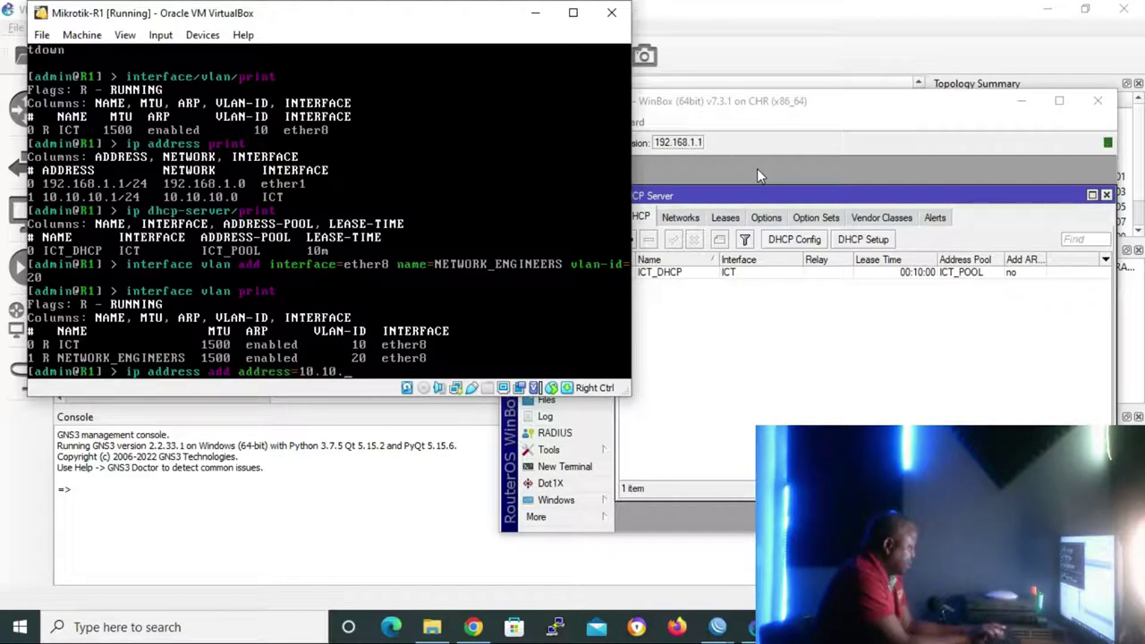
text(.20.1)
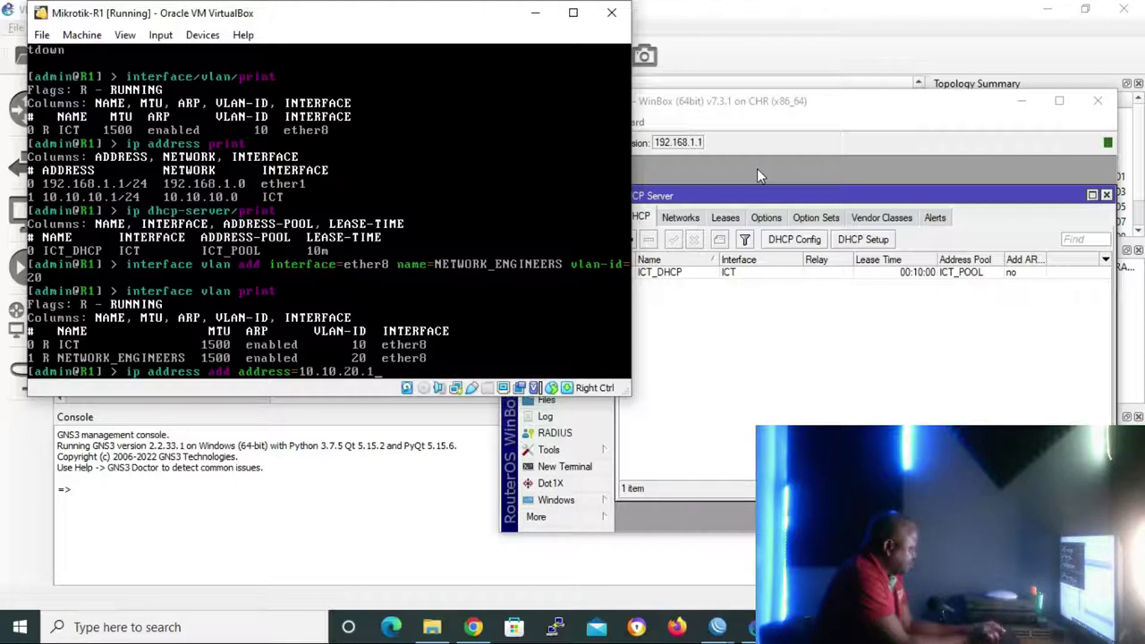
text(/24)
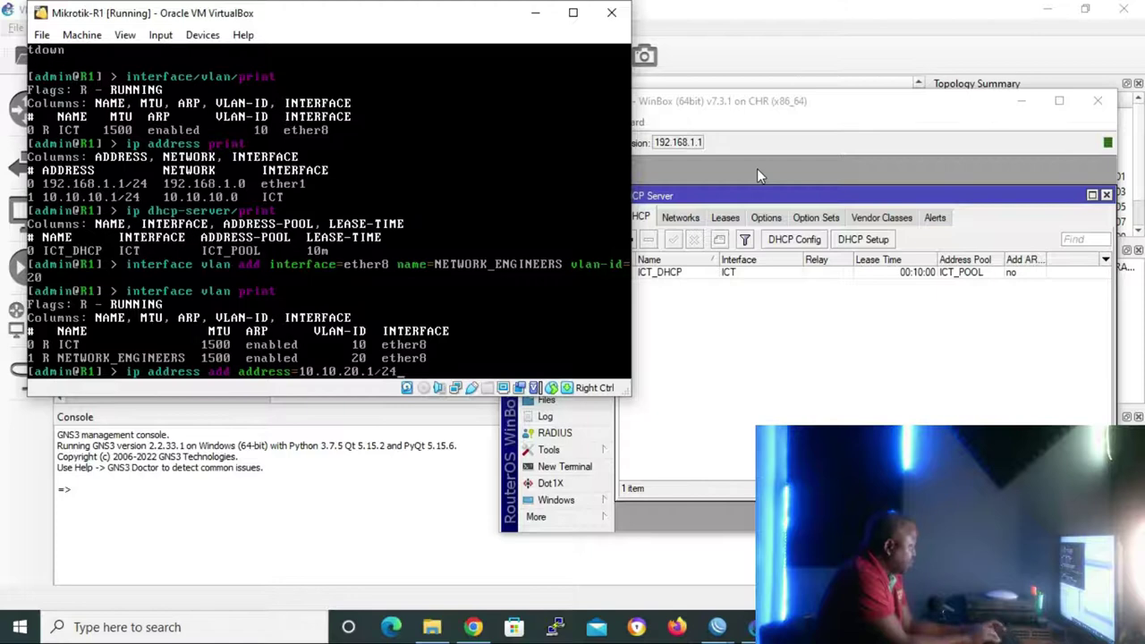
text( interface=)
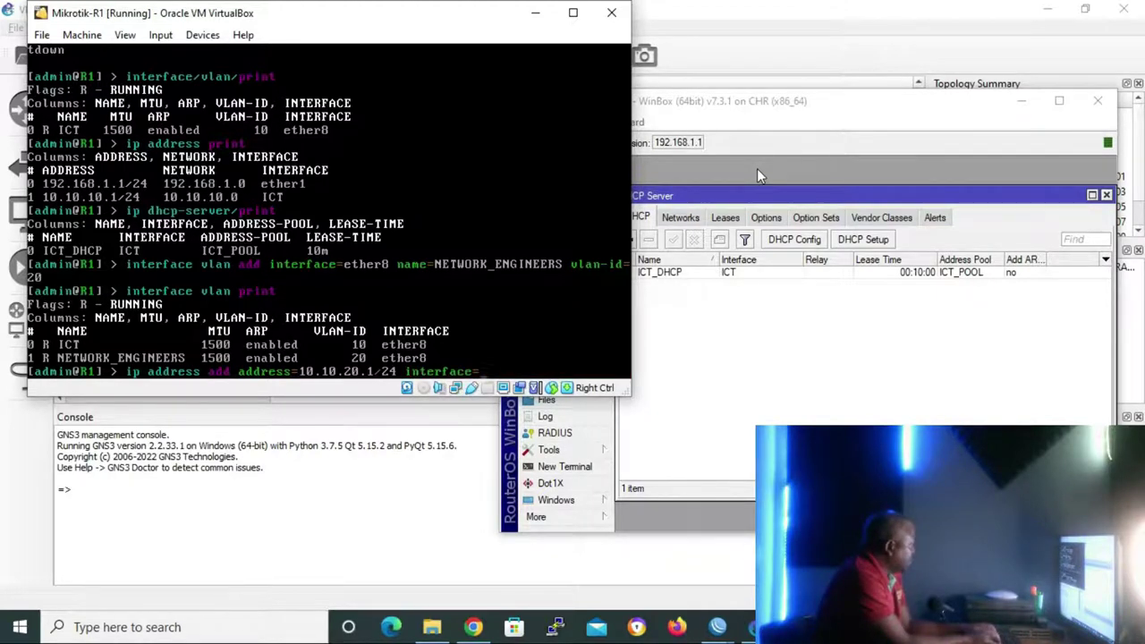
text(NETWORK)
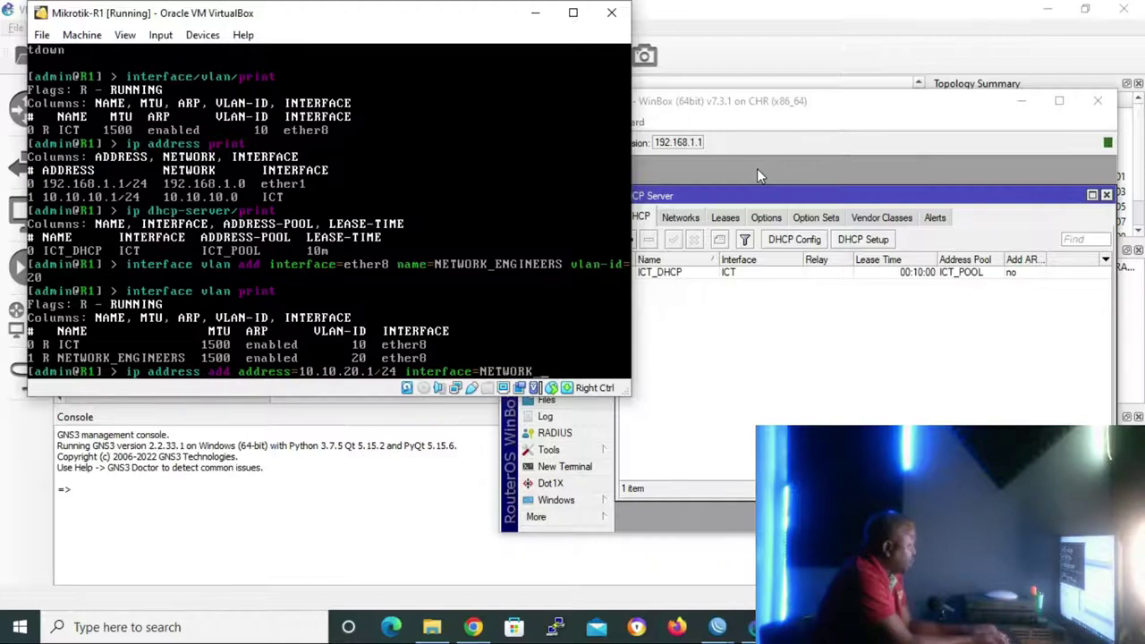
text(_ENGINEERS)
key(Return)
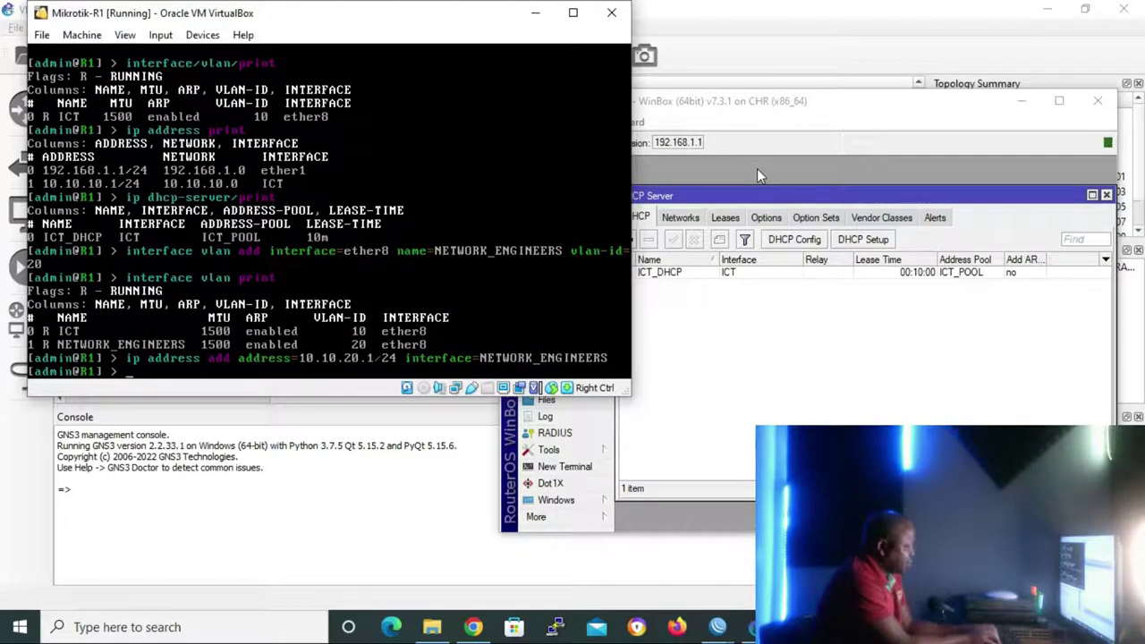
text(ip add)
text(ress pr)
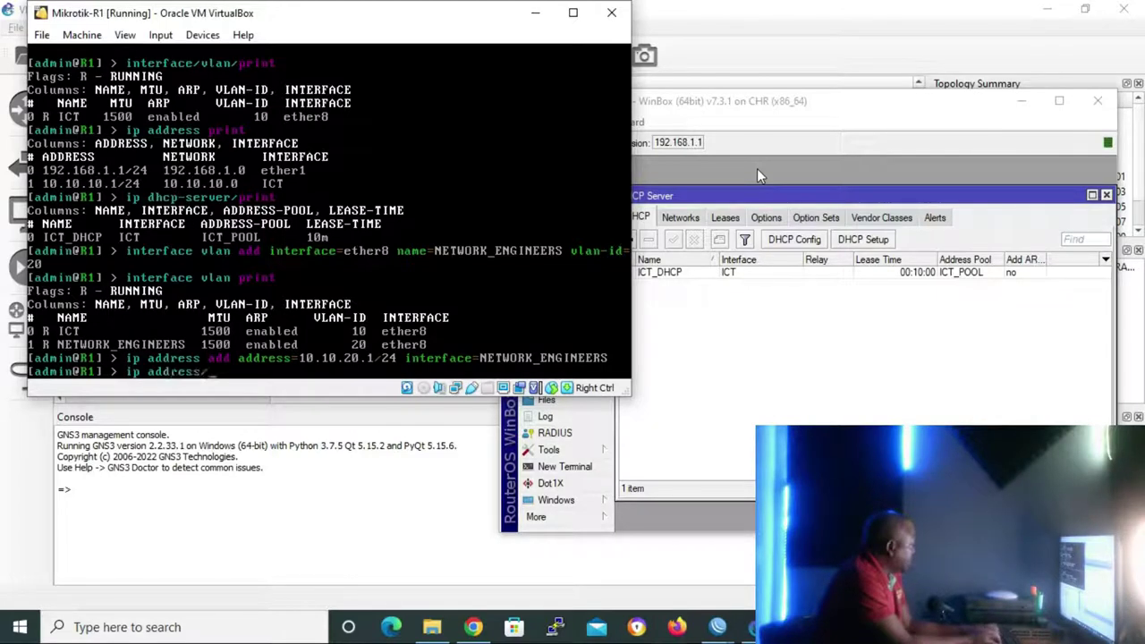
text(int)
key(Return)
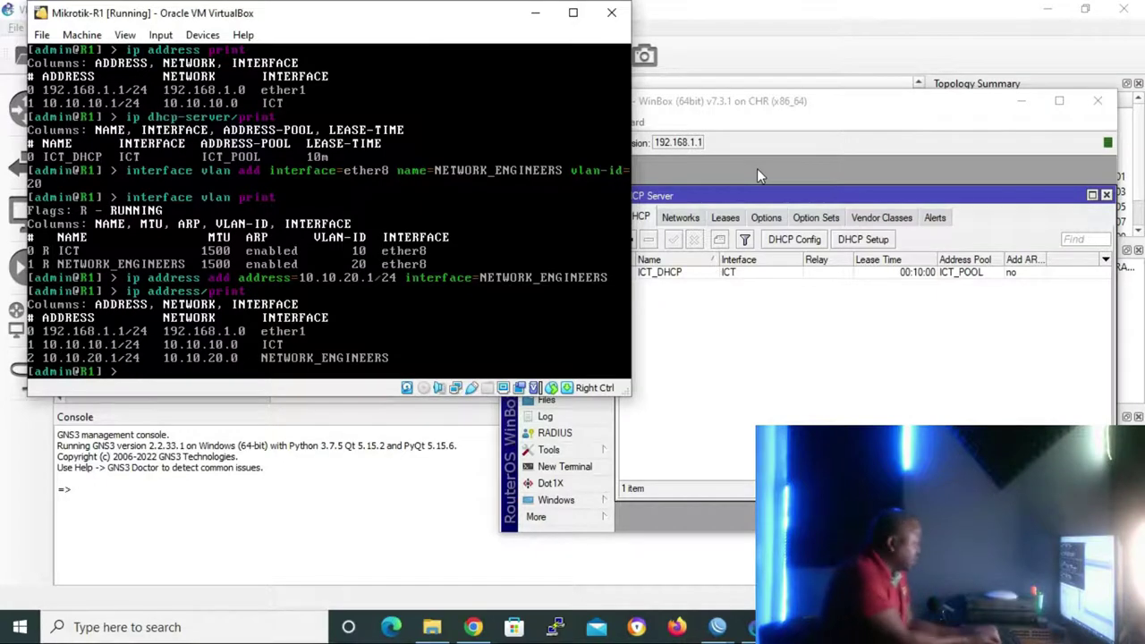
Add IP pool N.E_POOL with ranges 10.10.20.2-10.10.20.100 from the console.
text(ip)
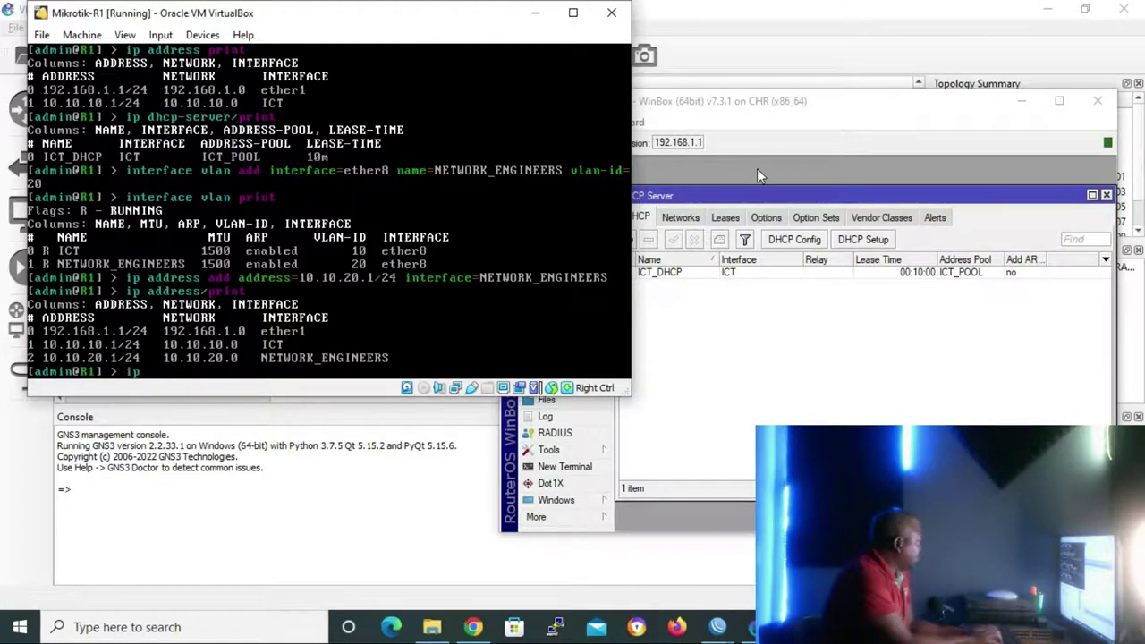
text( pool add name=)
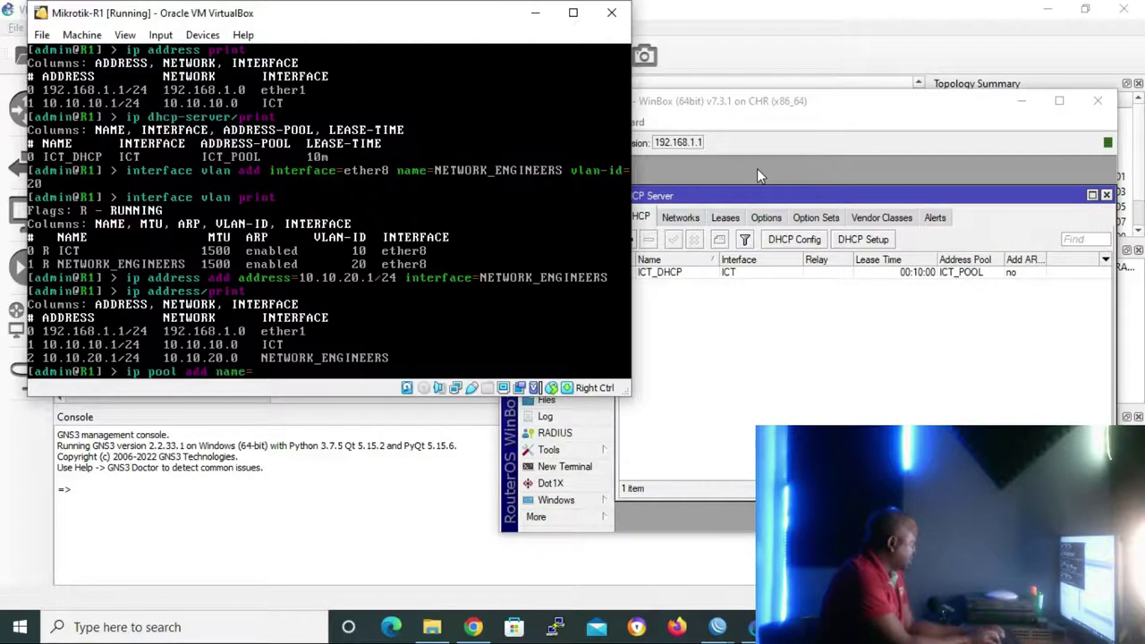
text(N.E)
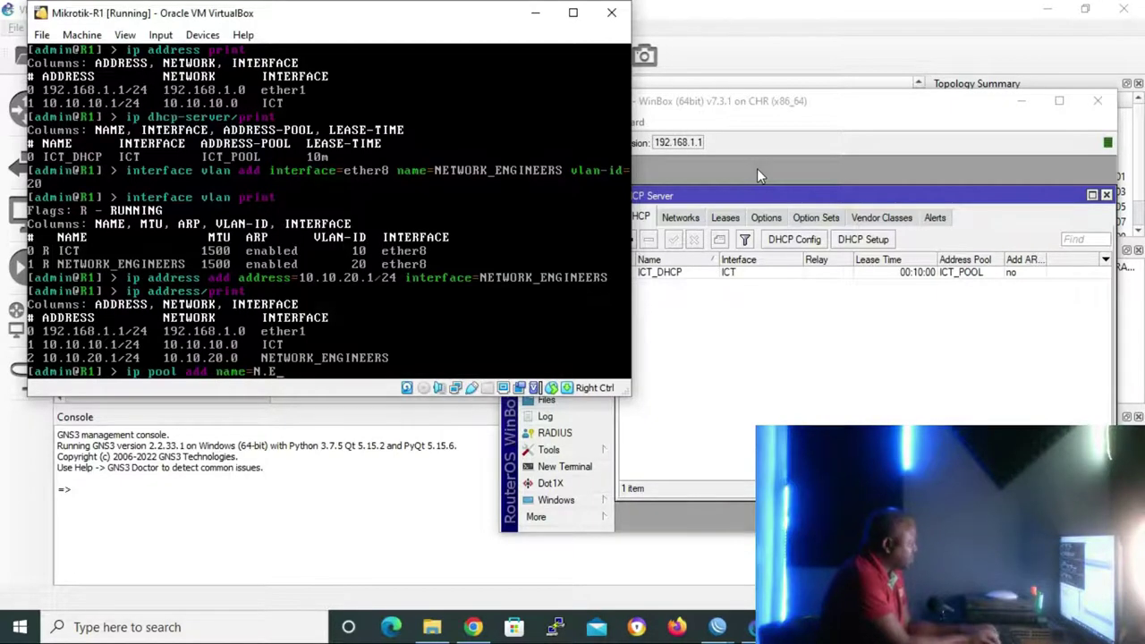
text(_)
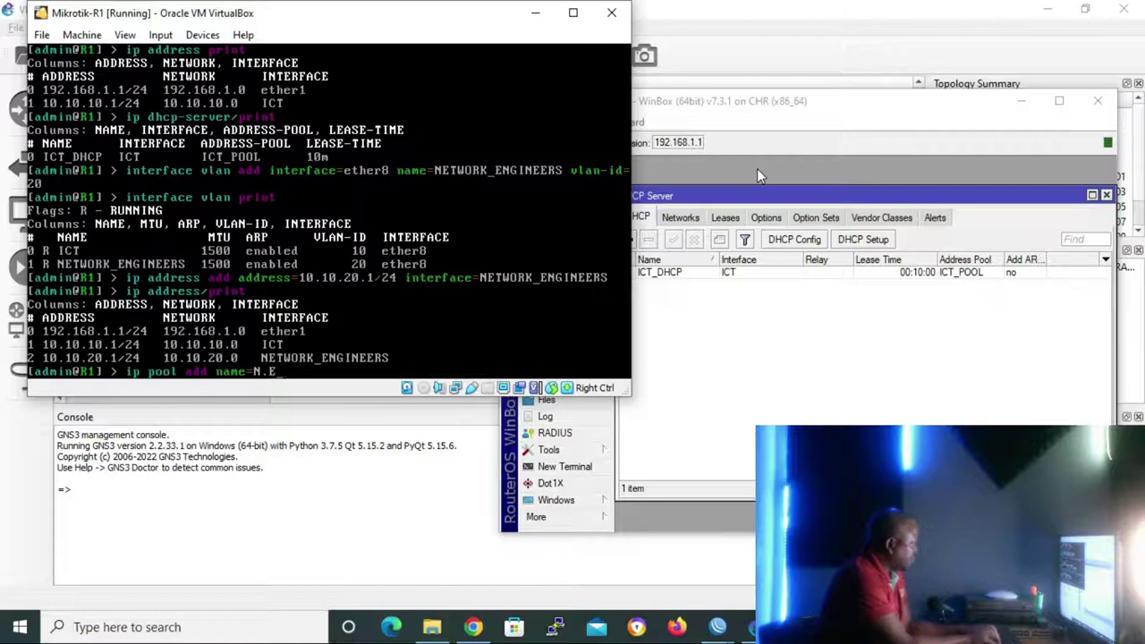
text(POOL ra)
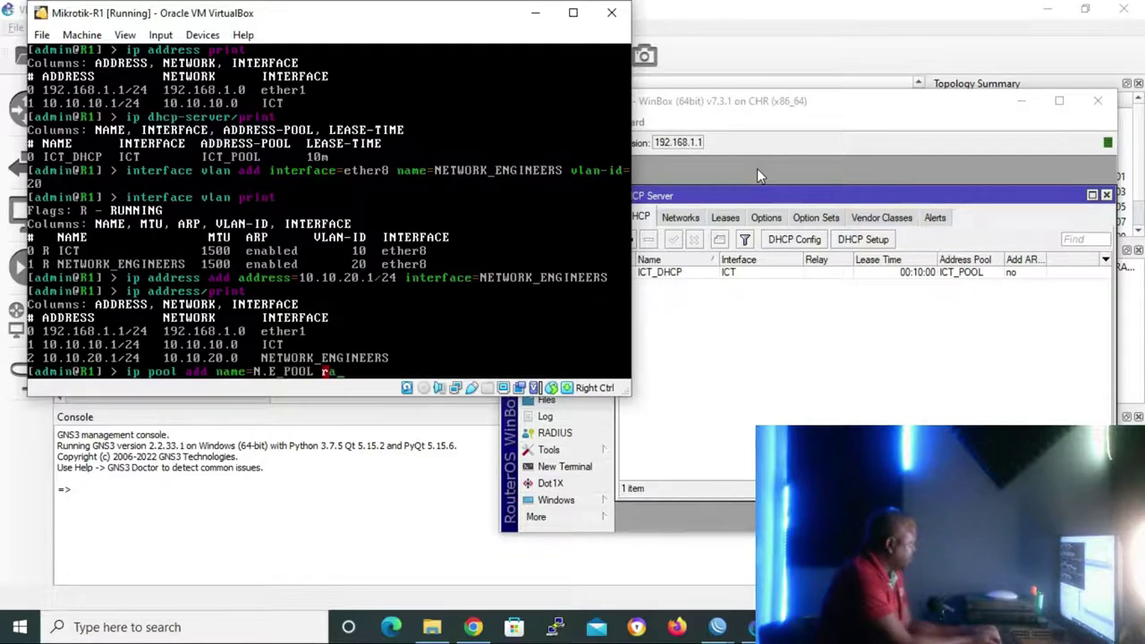
key(Tab)
text(10.)
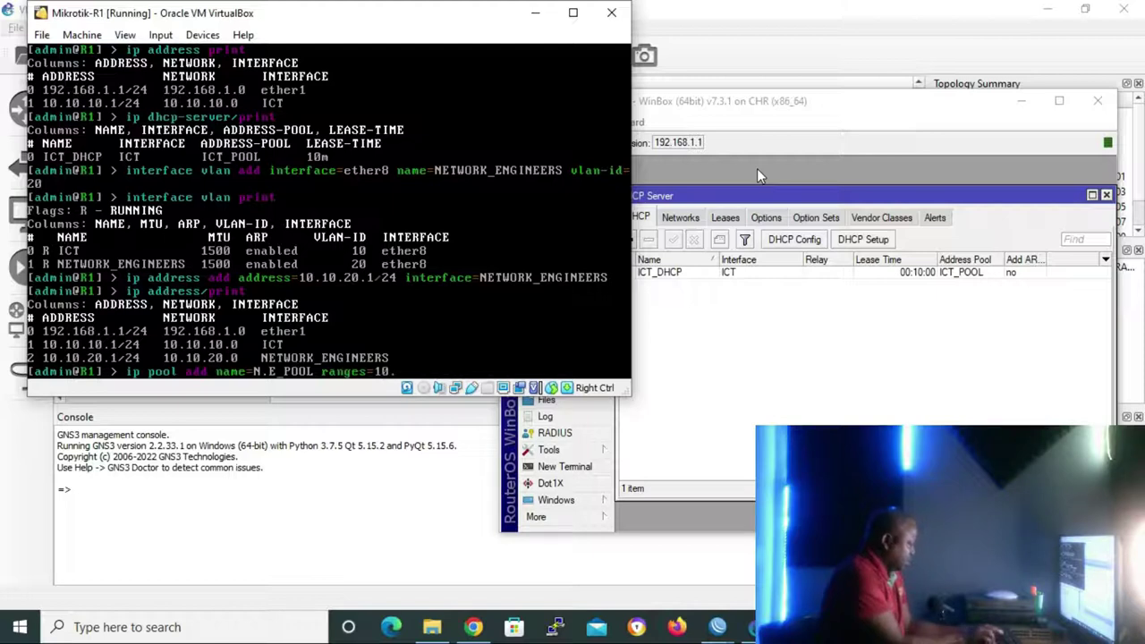
text(10.20.2-)
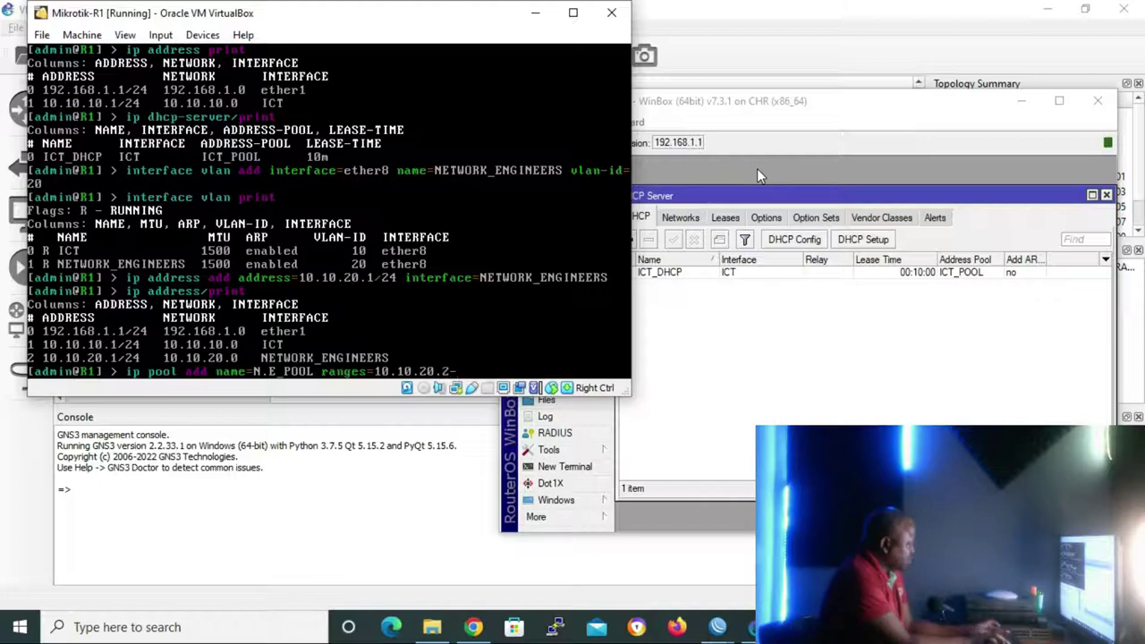
text(10.10.20.)
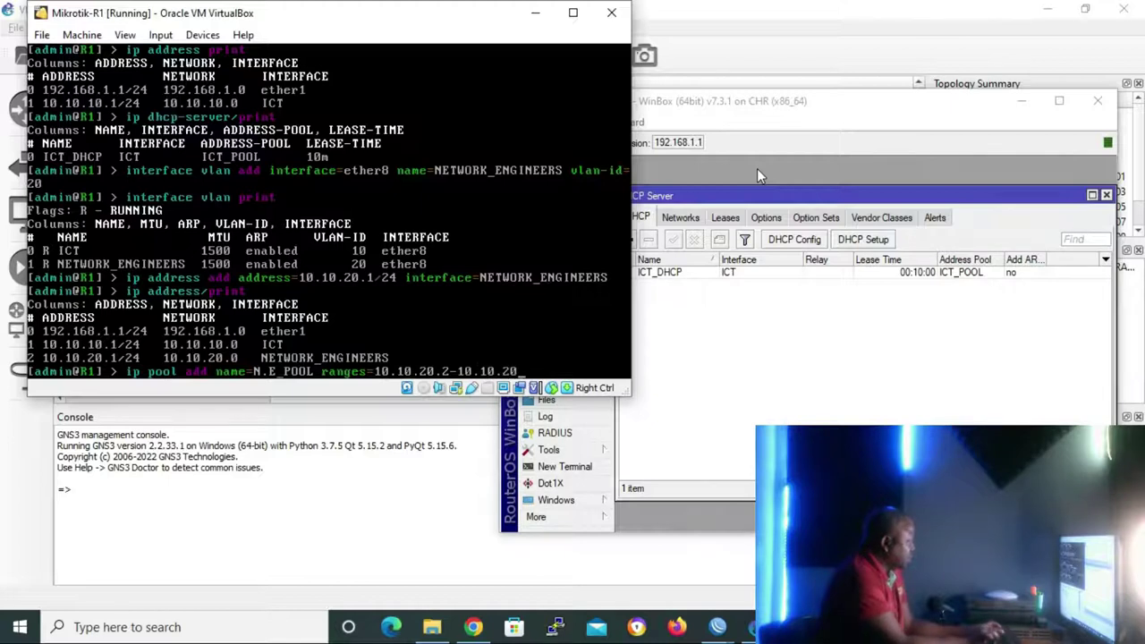
text(100)
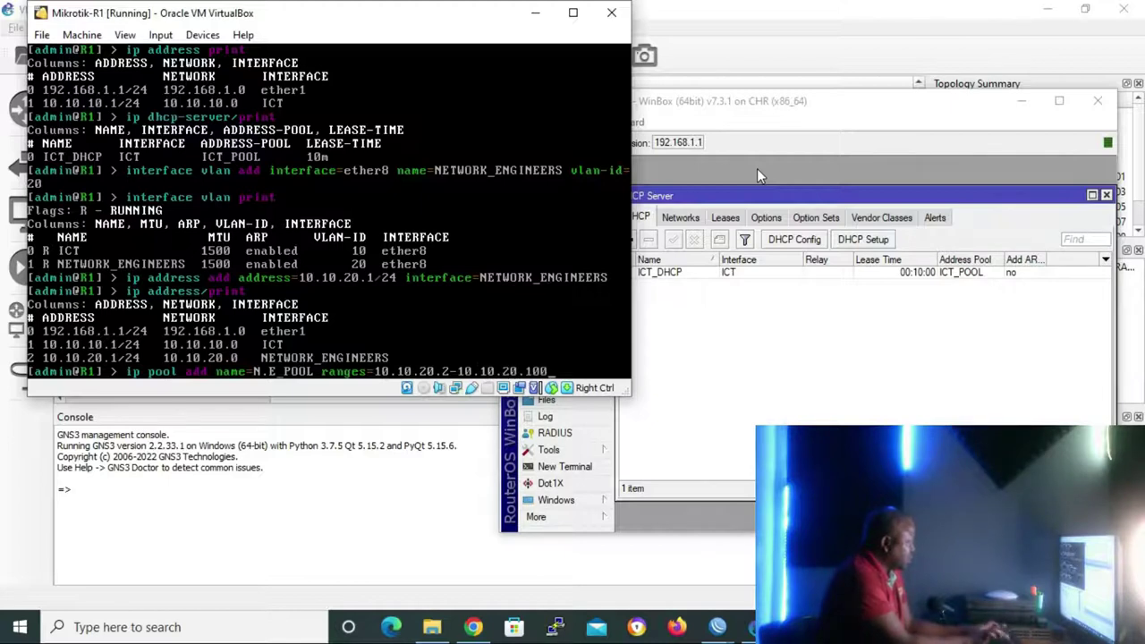
key(Return)
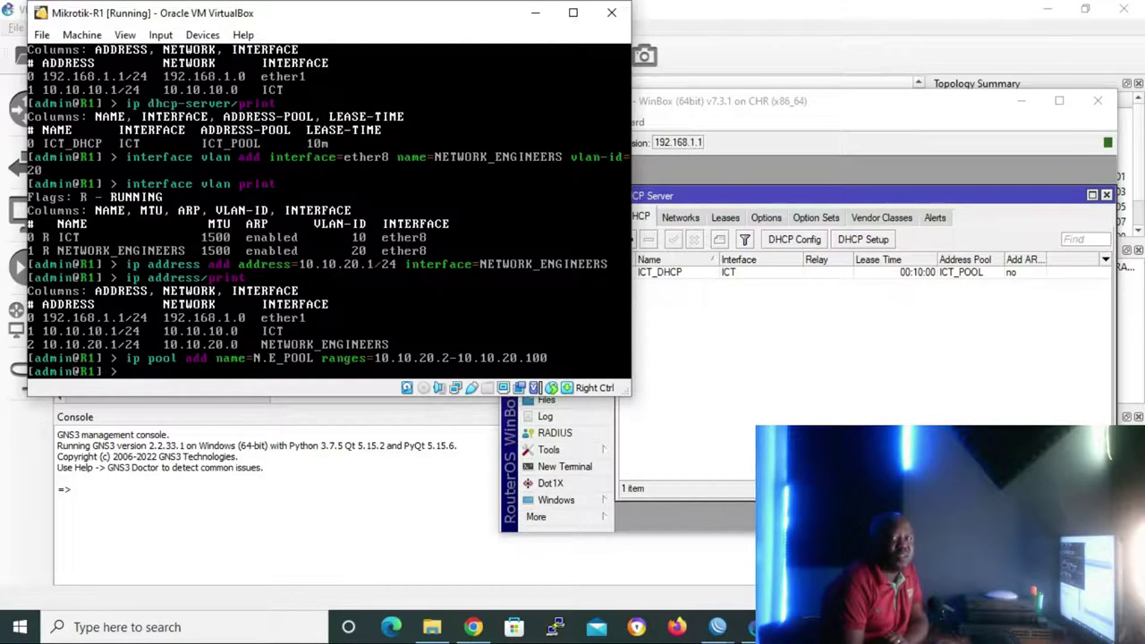
key(Return)
key(Return)
key(Return)
key(Return)
key(Return)
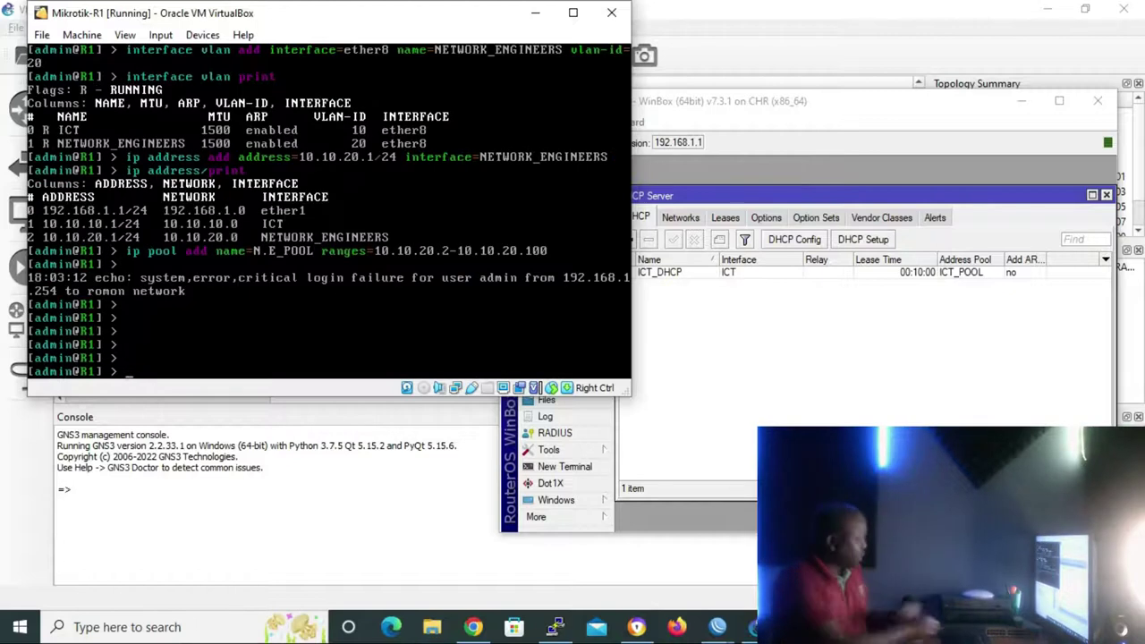
Add enabled DHCP server N.E_DHCP on interface NETWORK_ENGINEERS with address pool N.E_POOL.
text(ip dhcp-s)
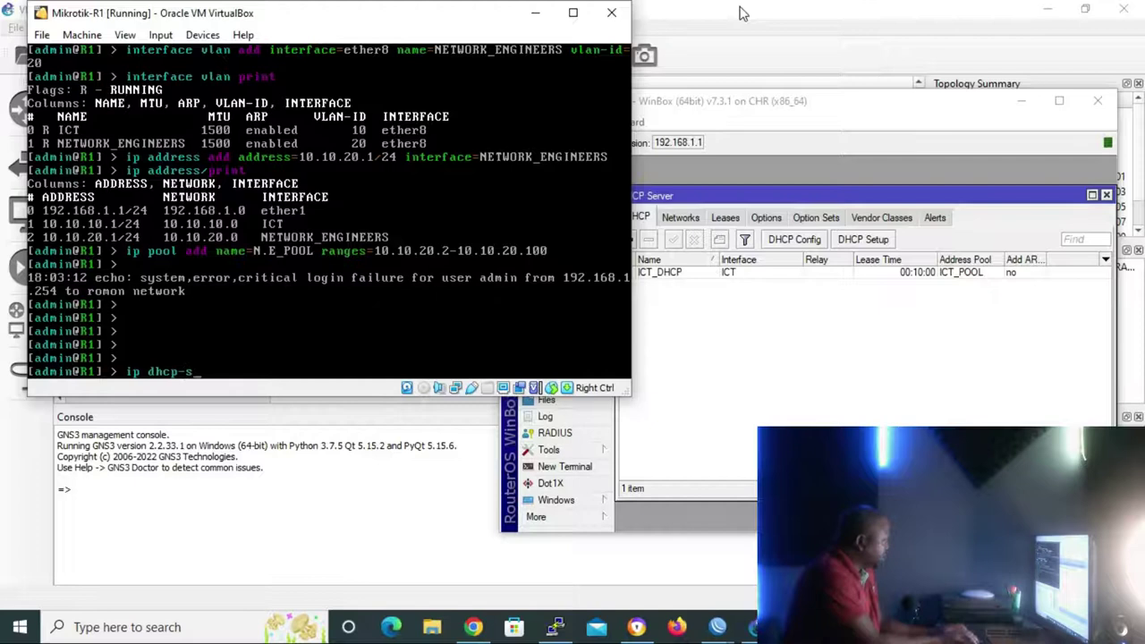
text(erver add a)
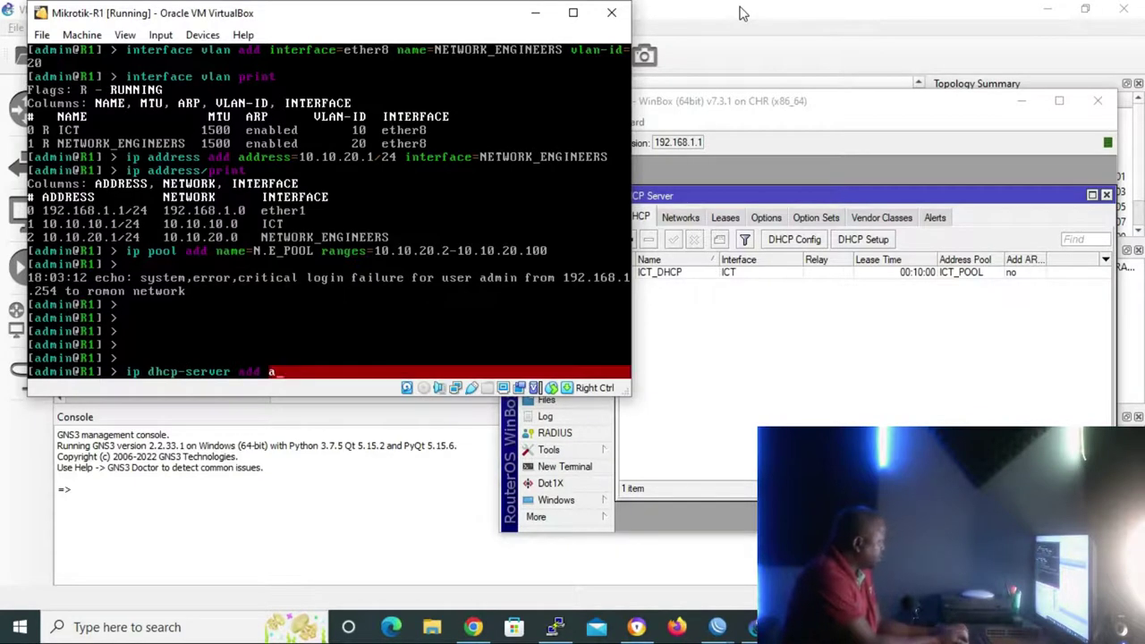
text(ddress-pool=)
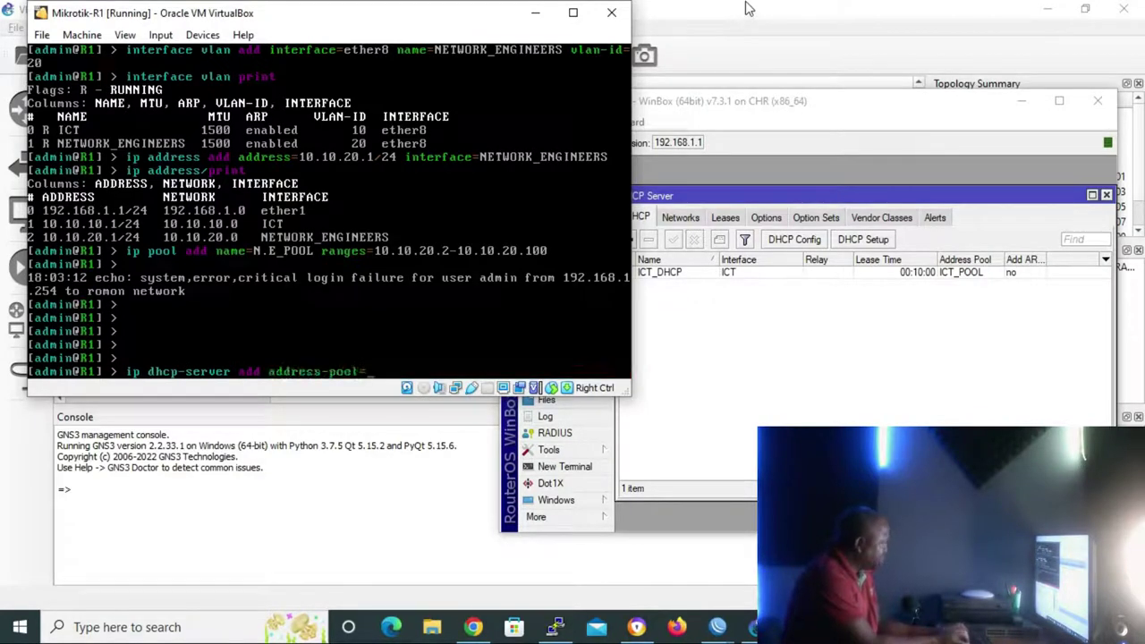
text(M.E_p)
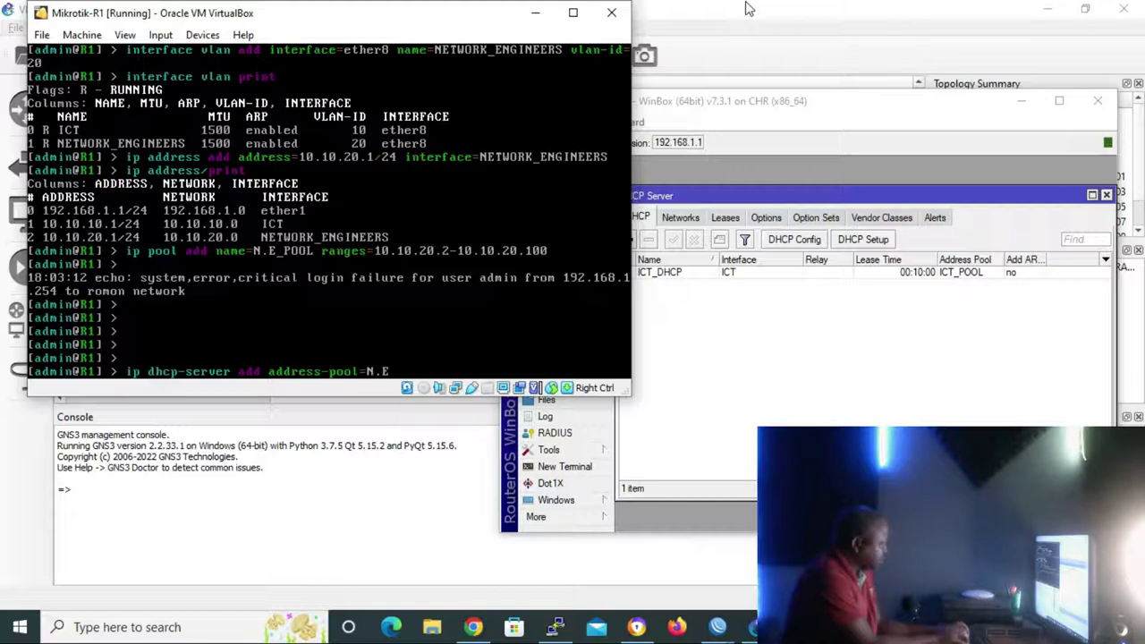
key(Tab)
text(d)
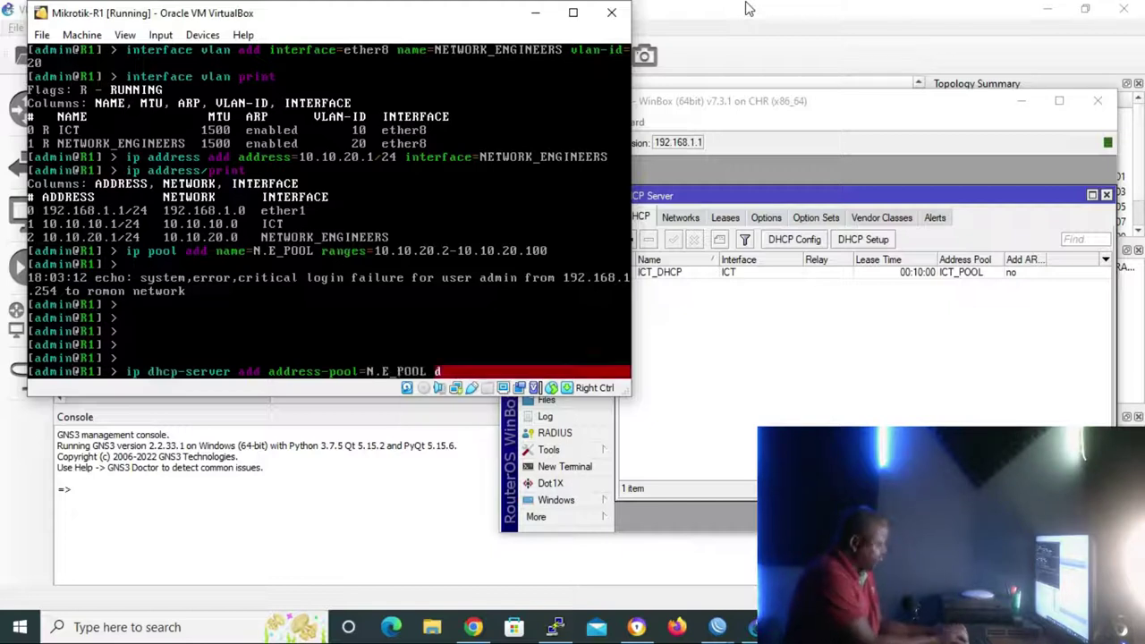
text(isabled=n)
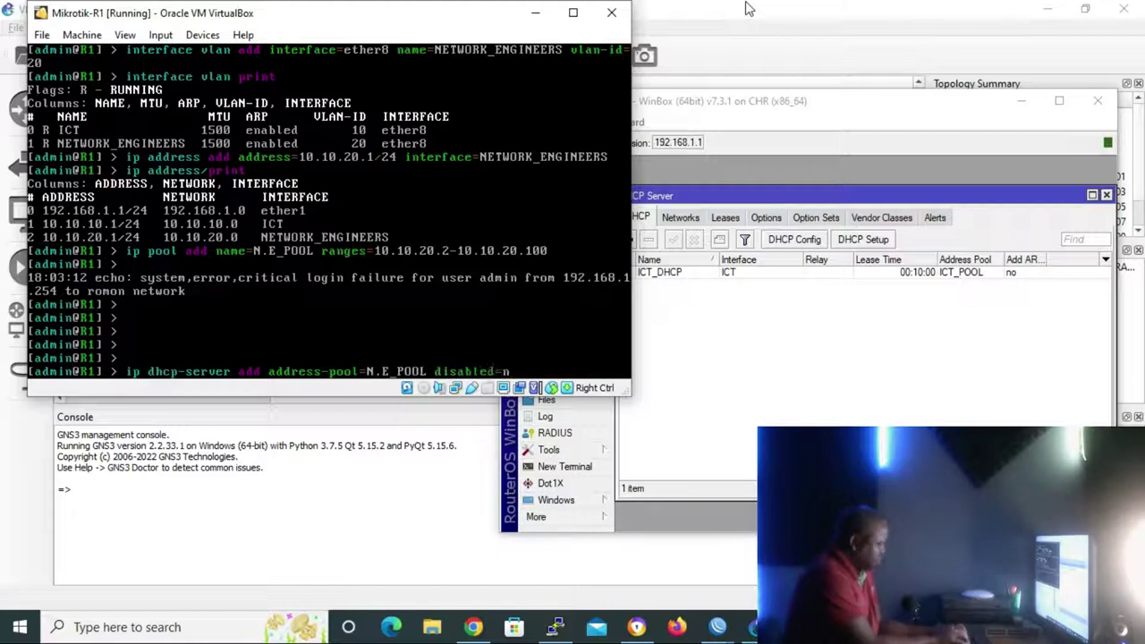
text(o interface=NETWORK_)
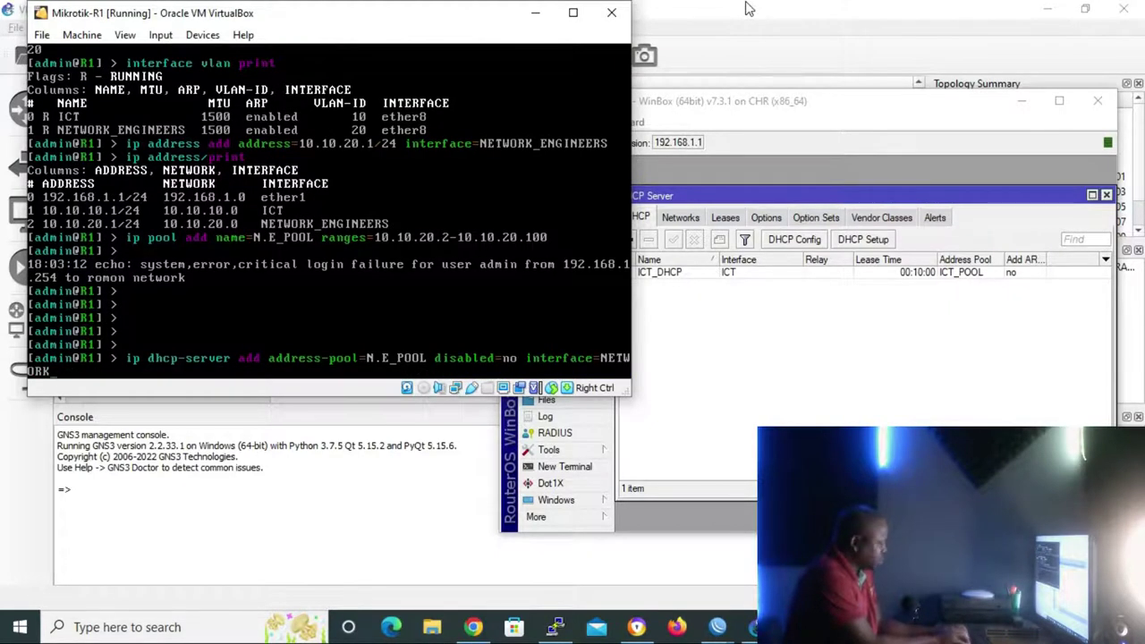
key(Tab)
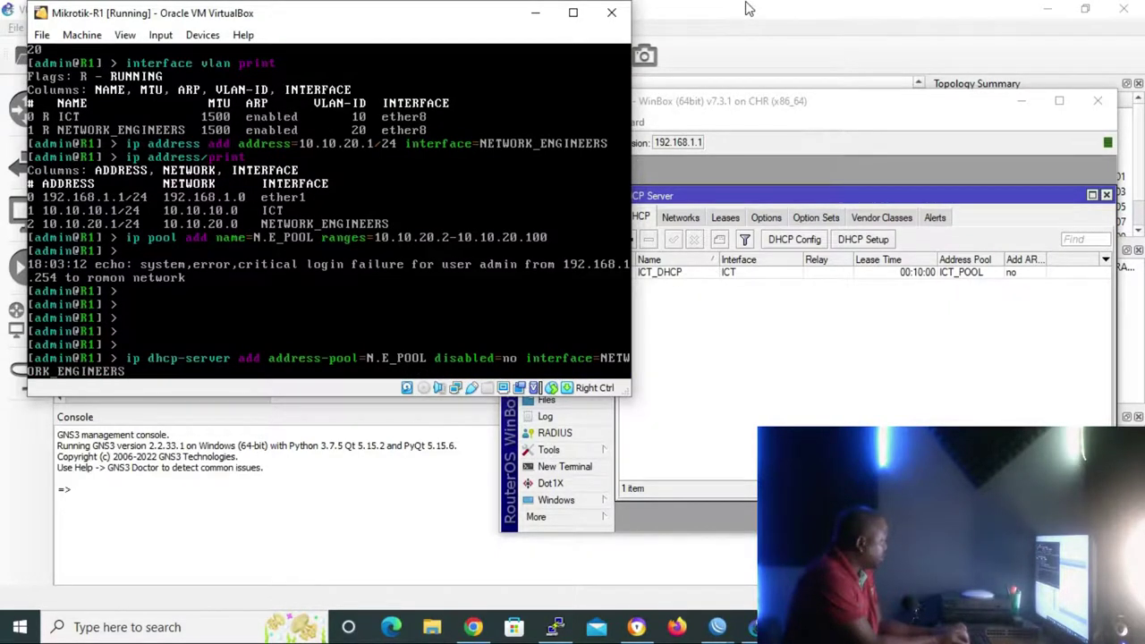
text(name=)
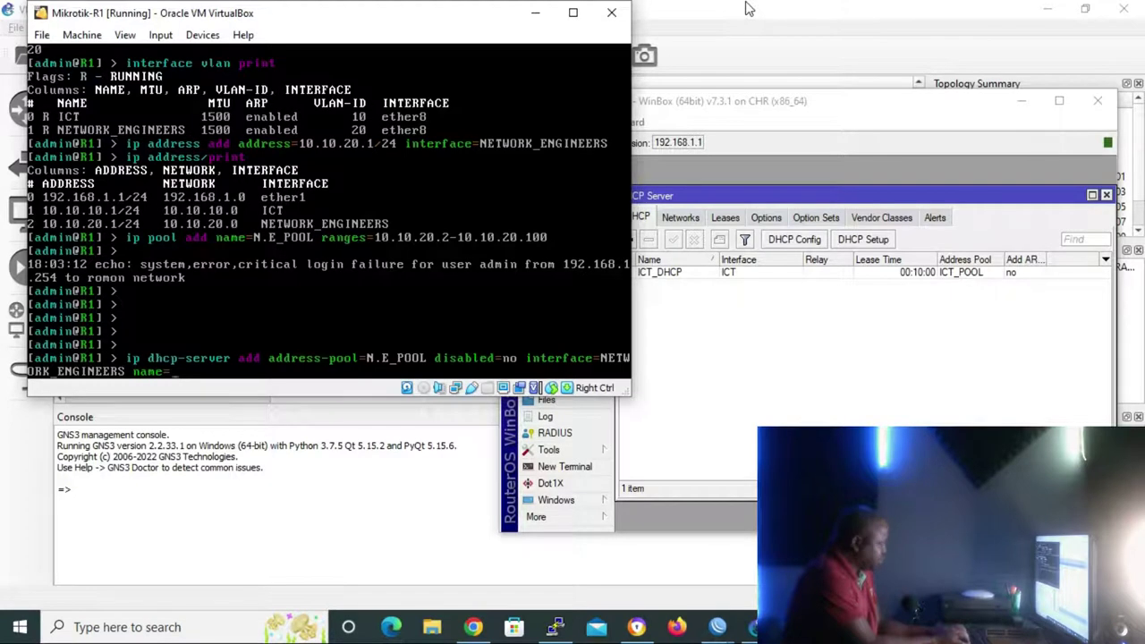
text(N.E_)
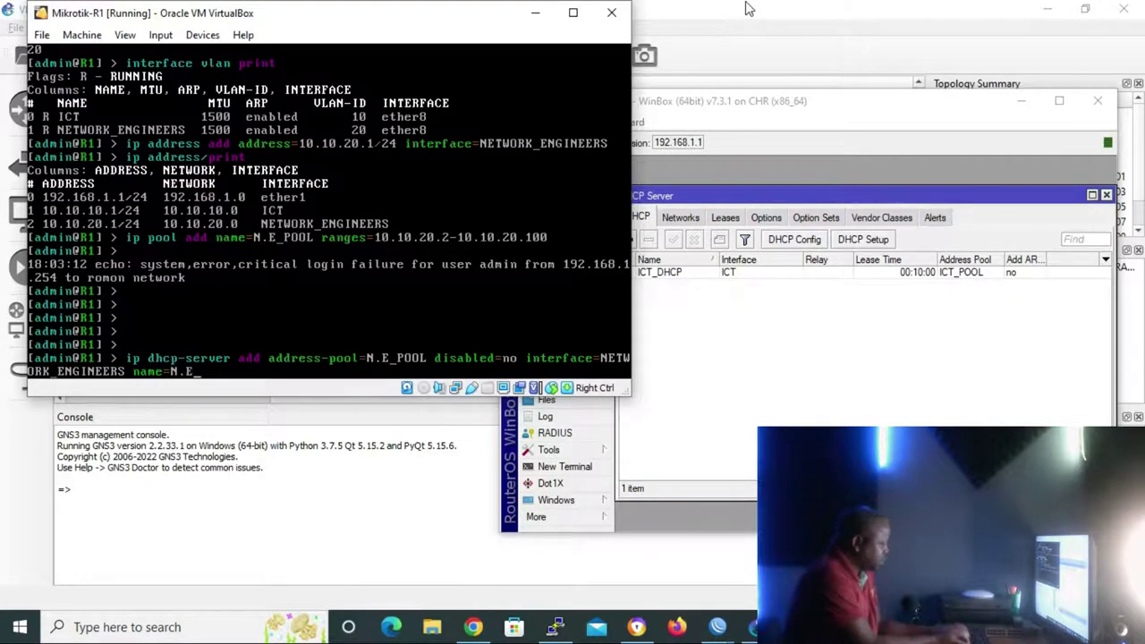
text(DHC)
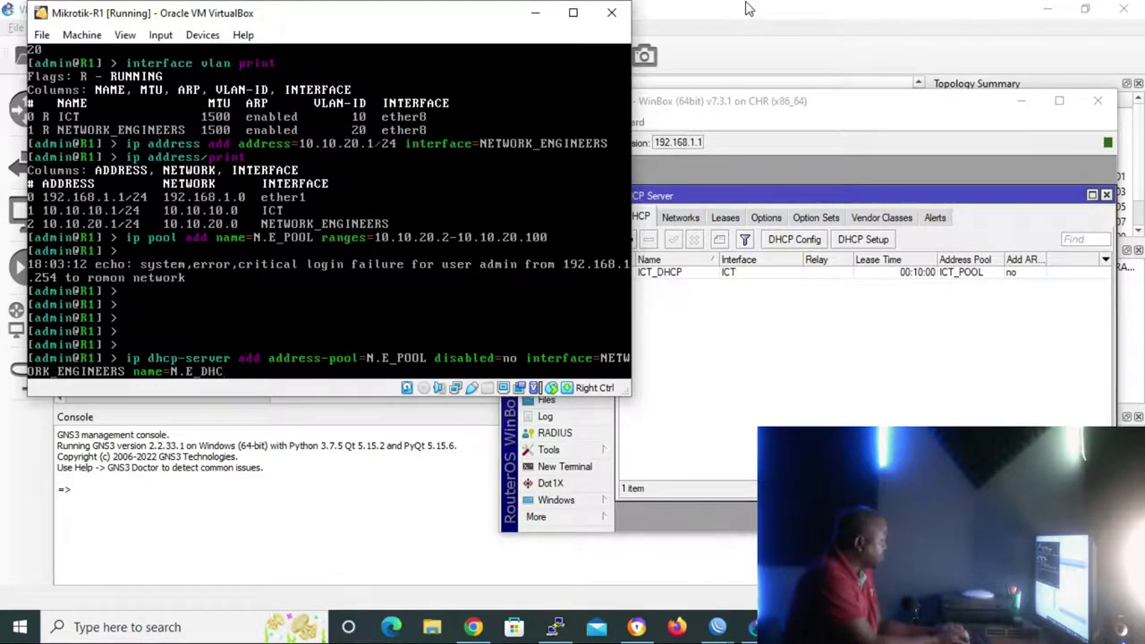
text(P)
key(Return)
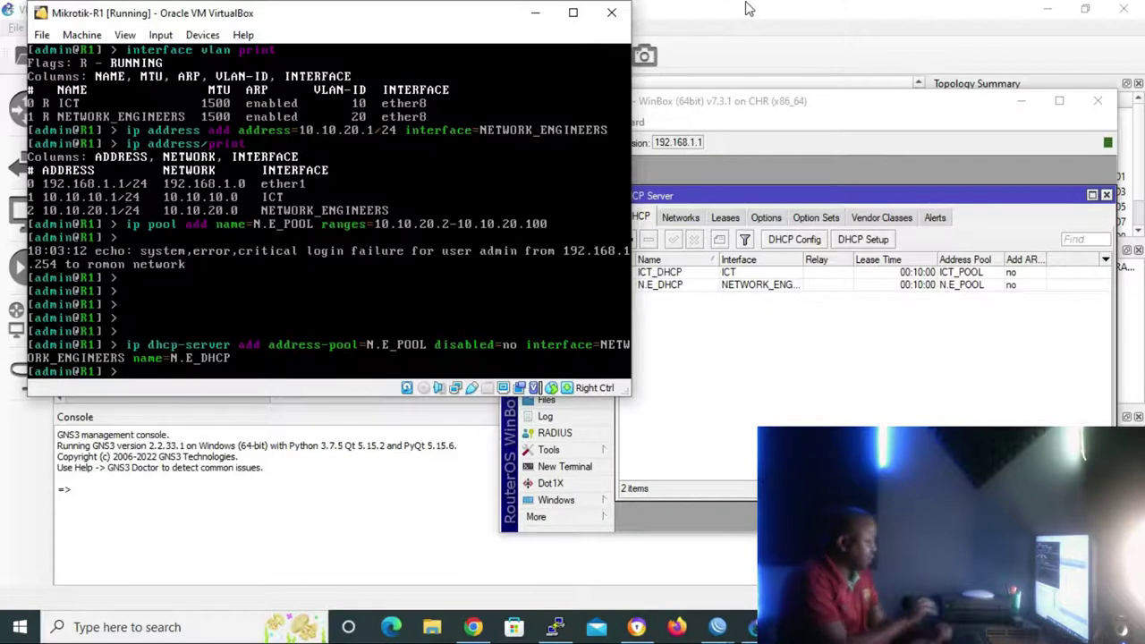
Add DHCP network 10.10.20.0/24 with gateway 10.10.20.1, then list the DHCP servers with 'ip dhcp-server print'.
text(ip )
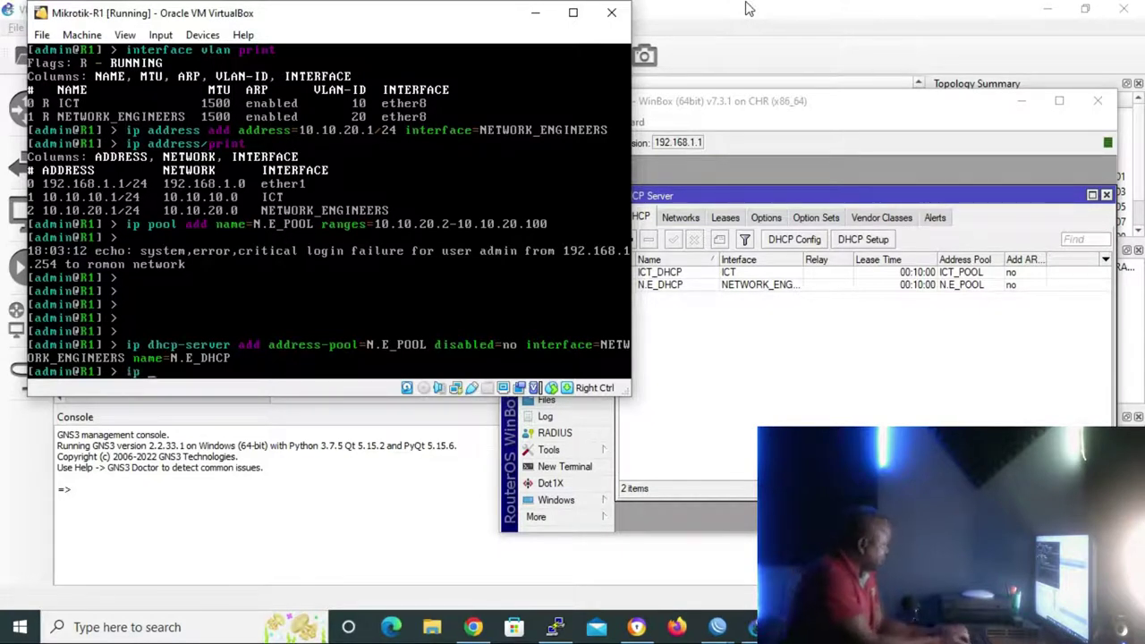
text(dhcp-server network add address=)
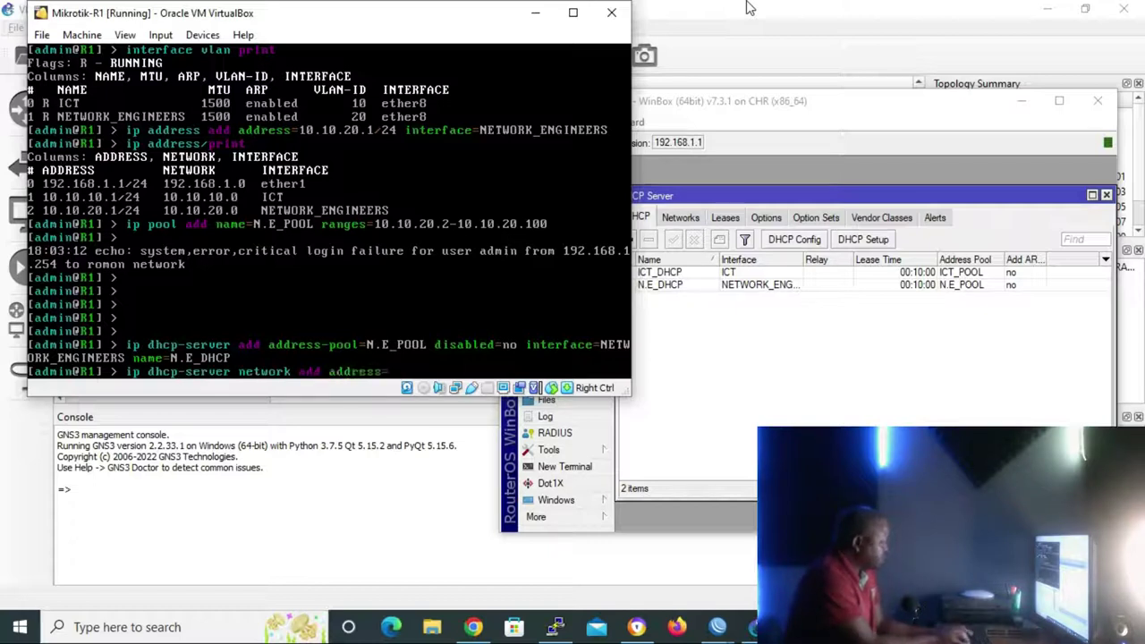
text(10.10)
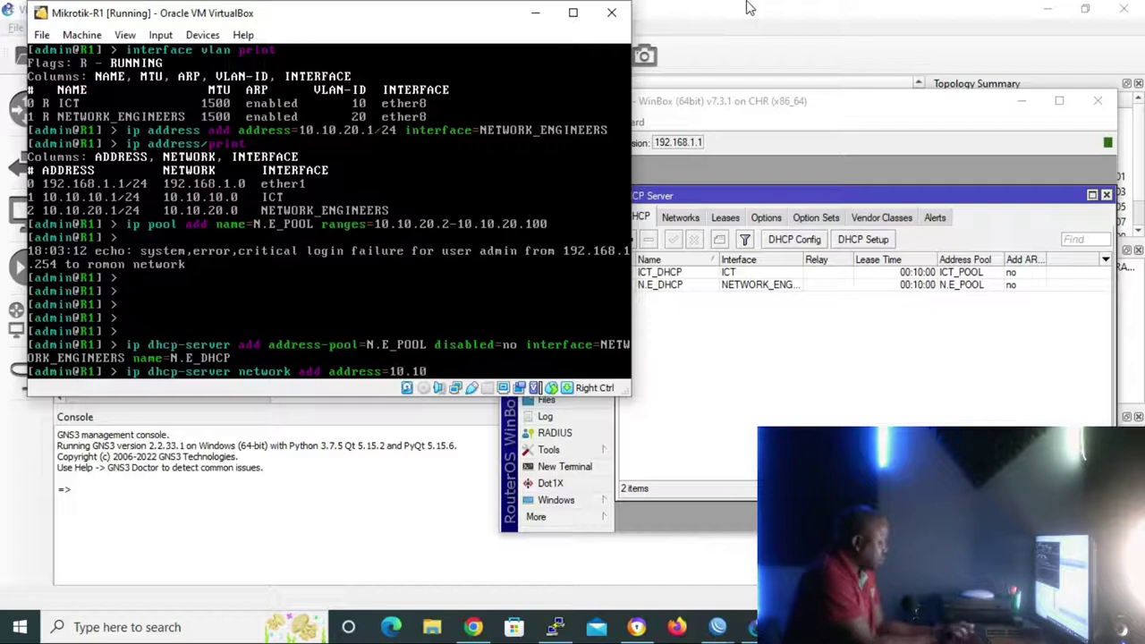
text(.20.0/24 gateway=10.10)
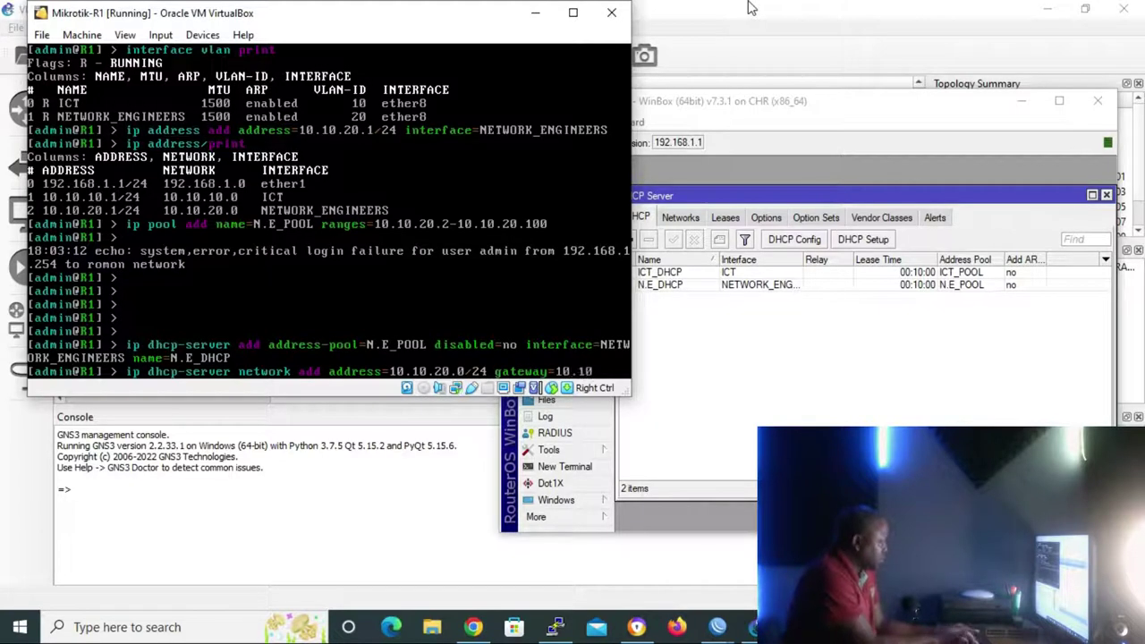
text(.20.1)
key(Return)
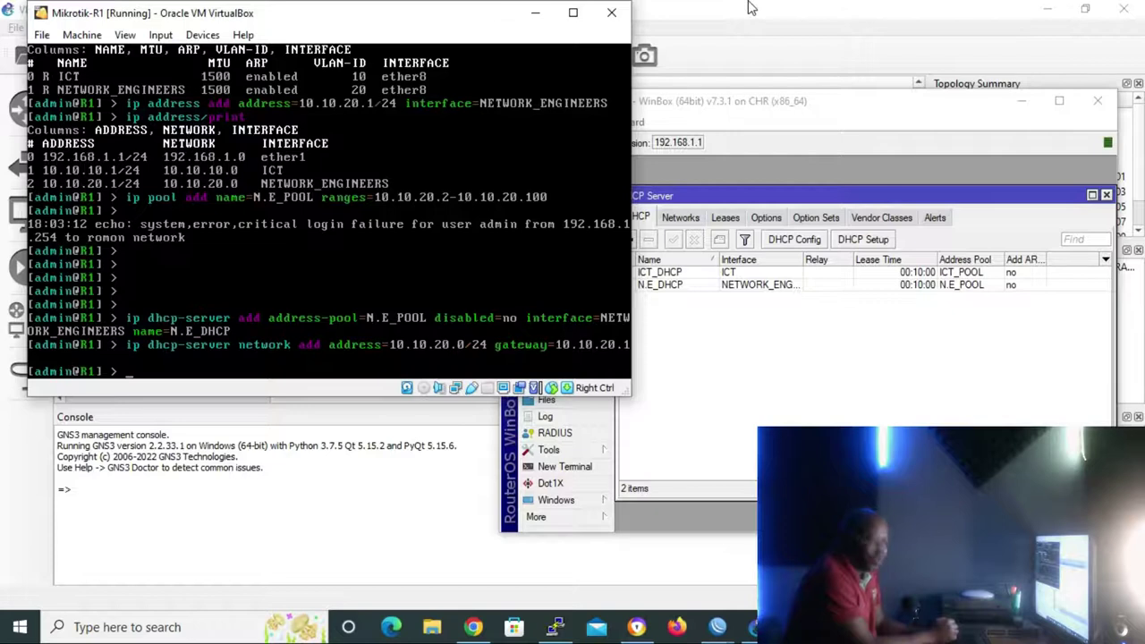
text(ip dhcp)
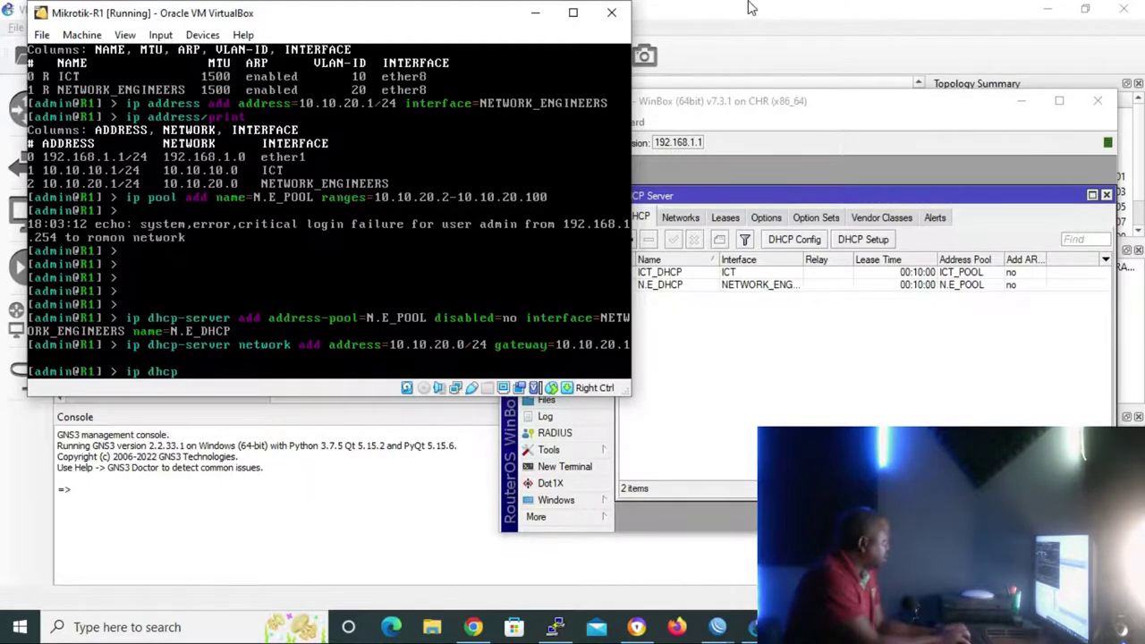
text(-server print)
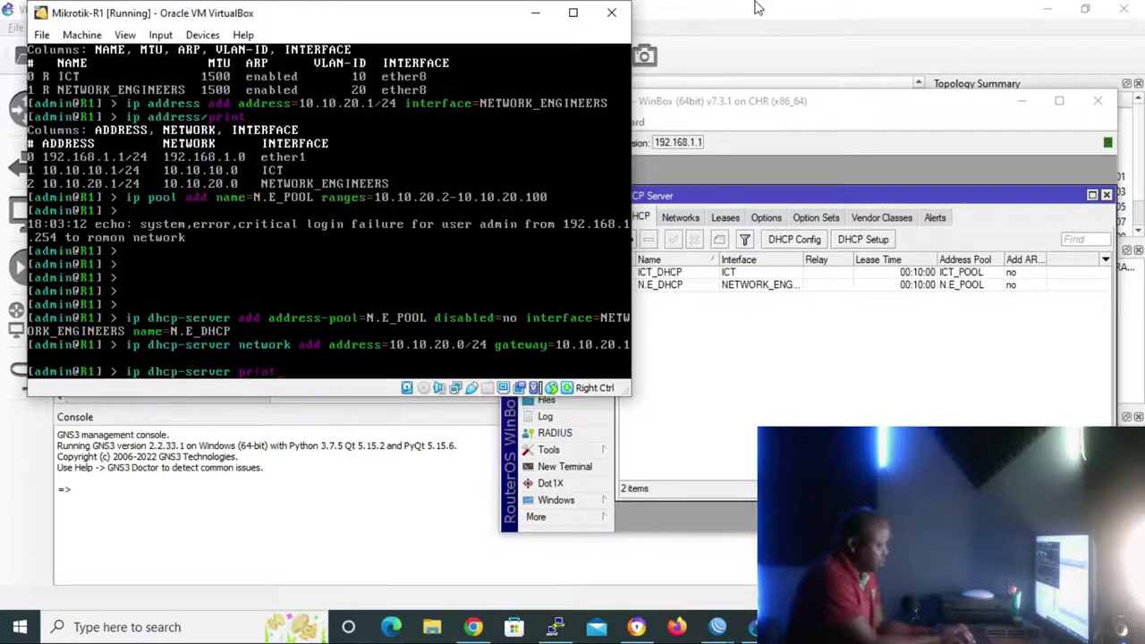
key(Return)
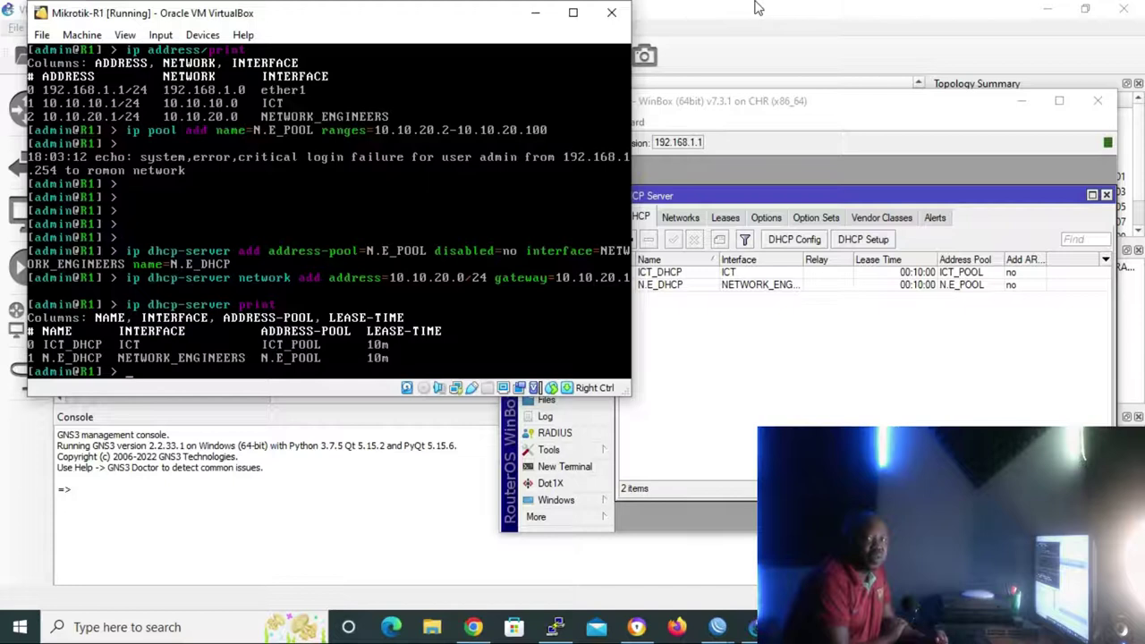
Return to the WinBox login and connect to RoMON neighbour R2 through R1.
click(754, 8)
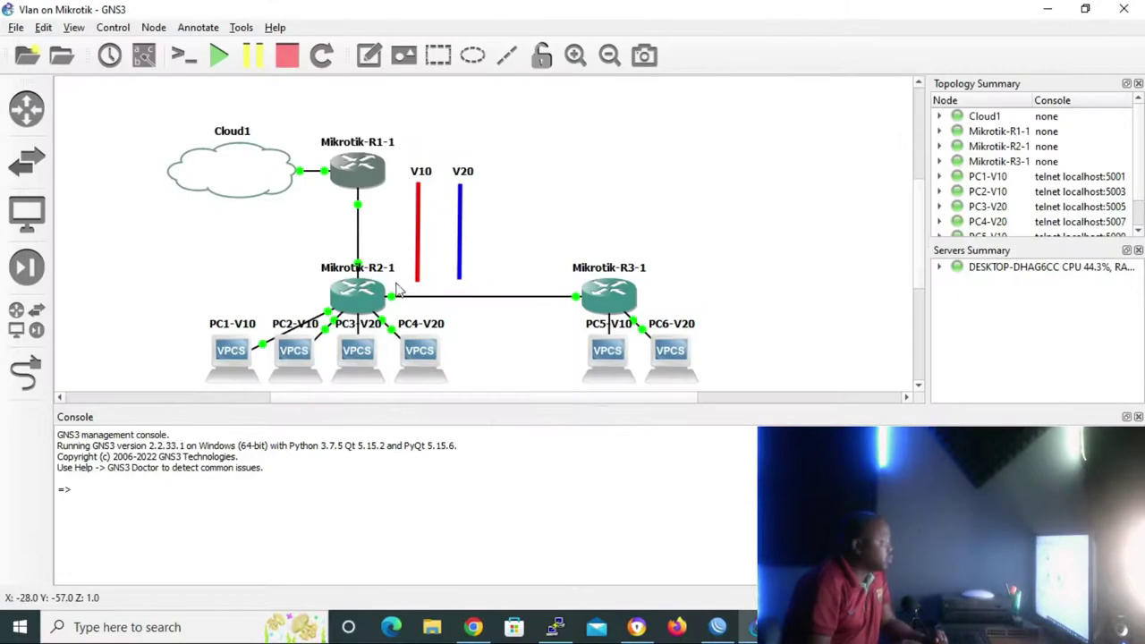
mouse_move(368, 295)
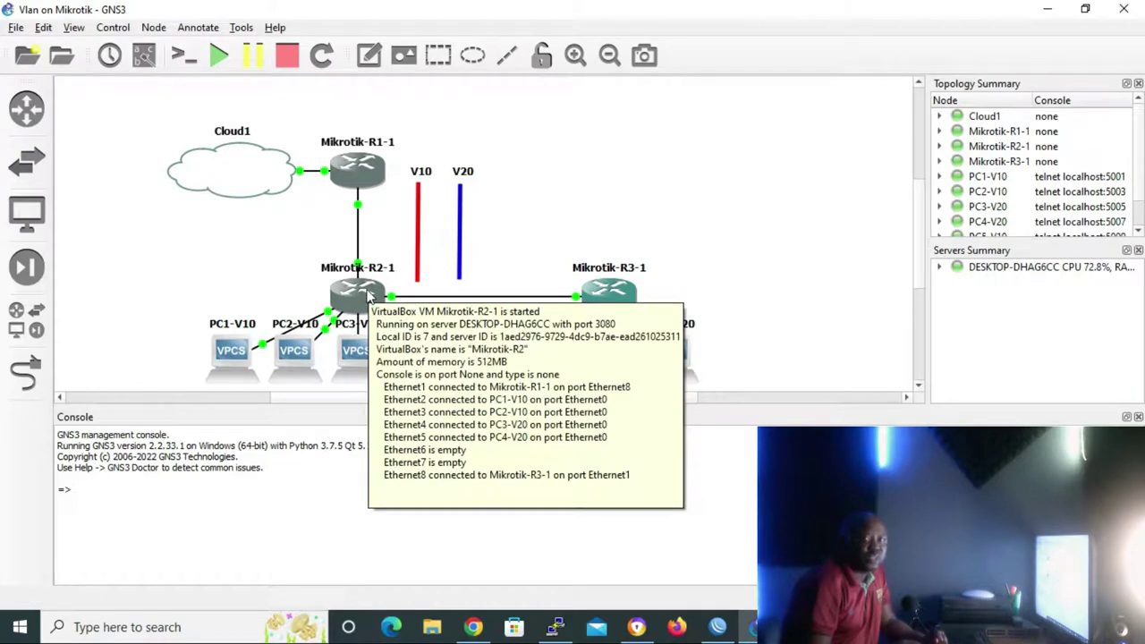
click(720, 628)
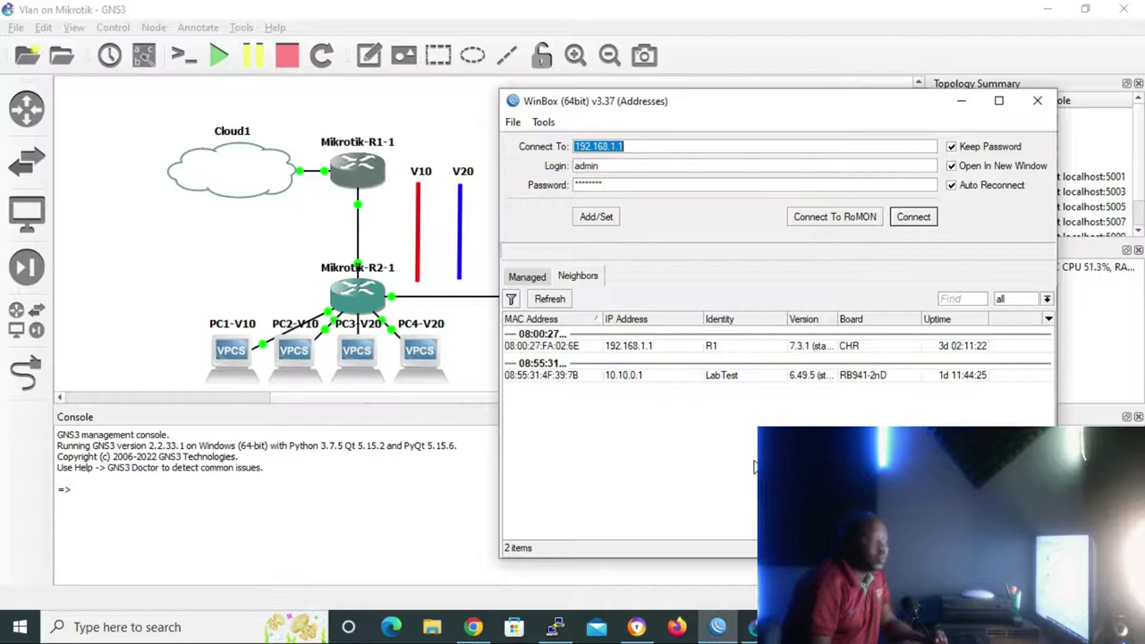
click(839, 219)
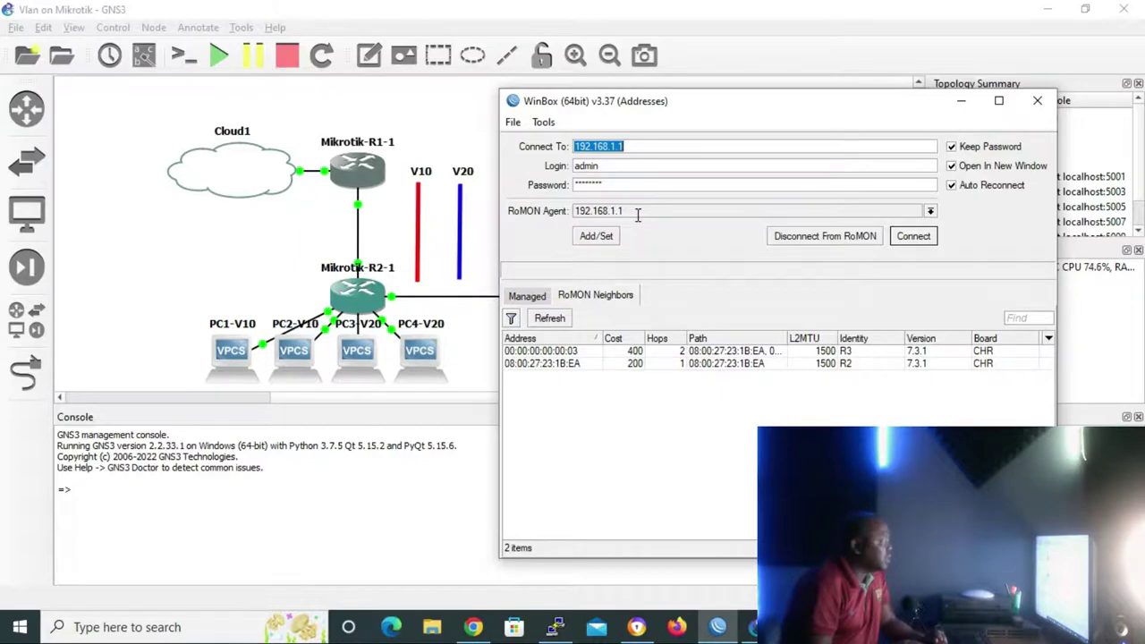
click(767, 363)
click(928, 241)
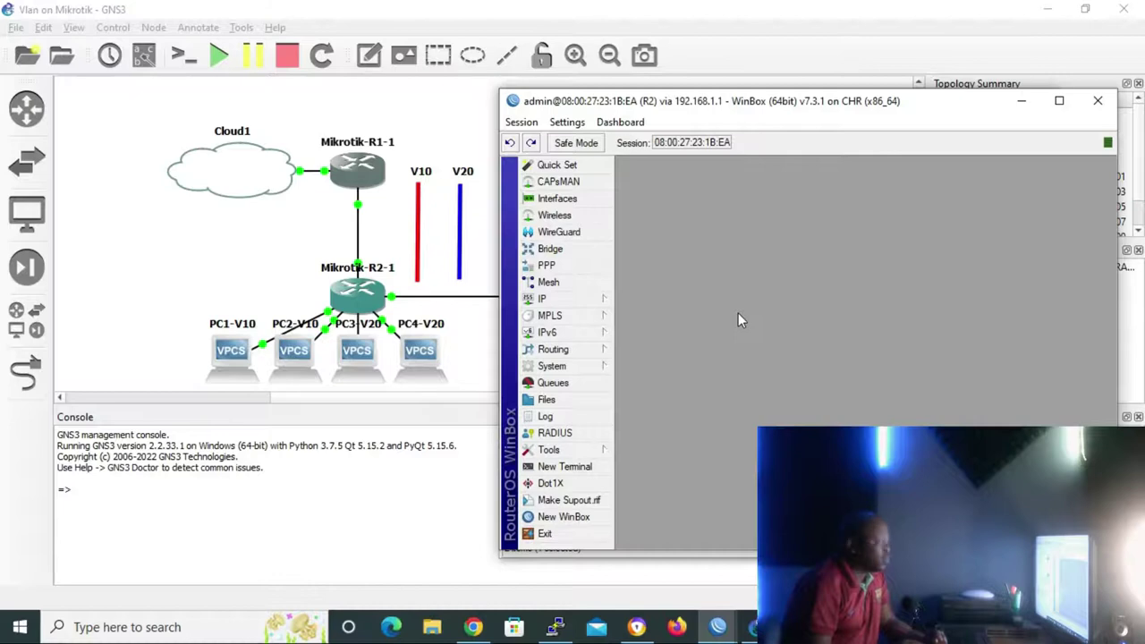
In R2's bridge VLANs, add ether1 as a tagged port on VLAN 10.
click(550, 250)
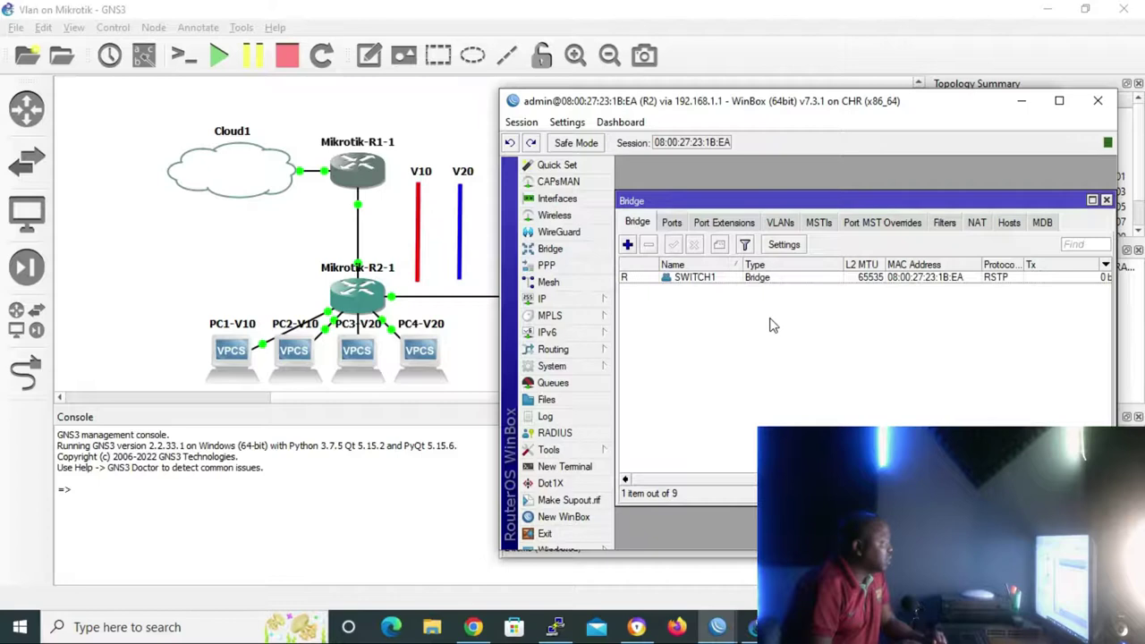
click(780, 223)
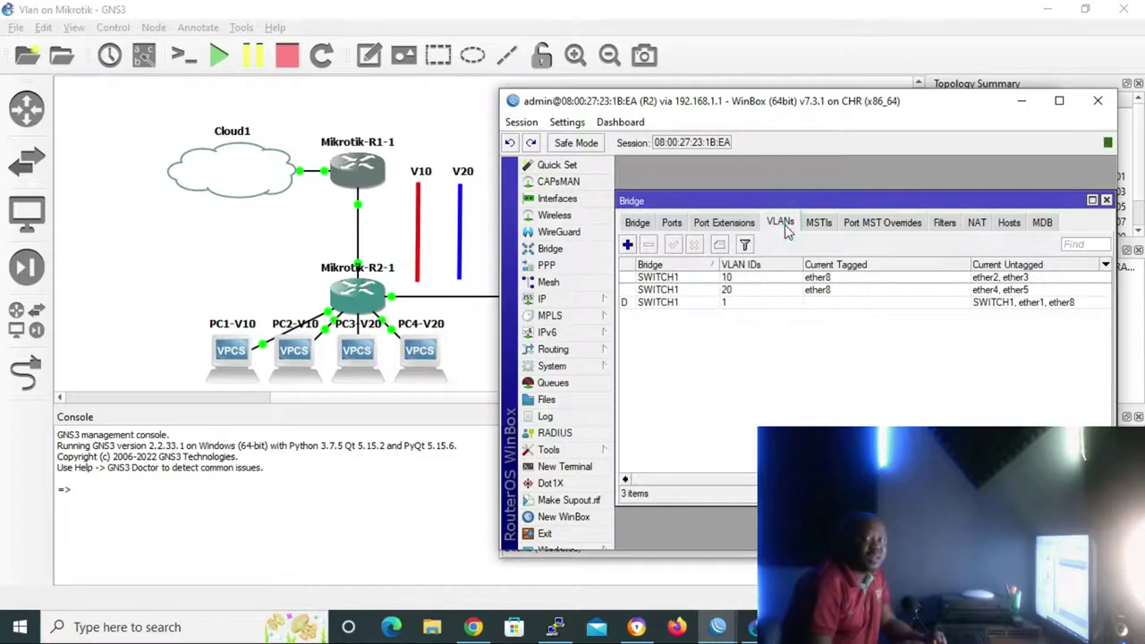
double_click(741, 279)
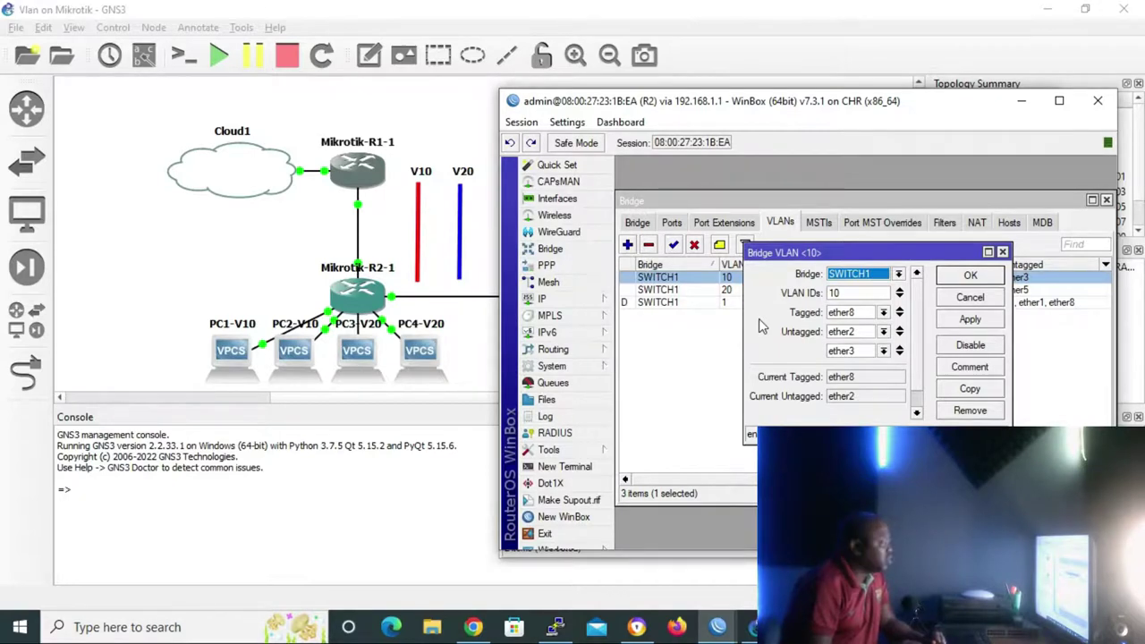
click(899, 317)
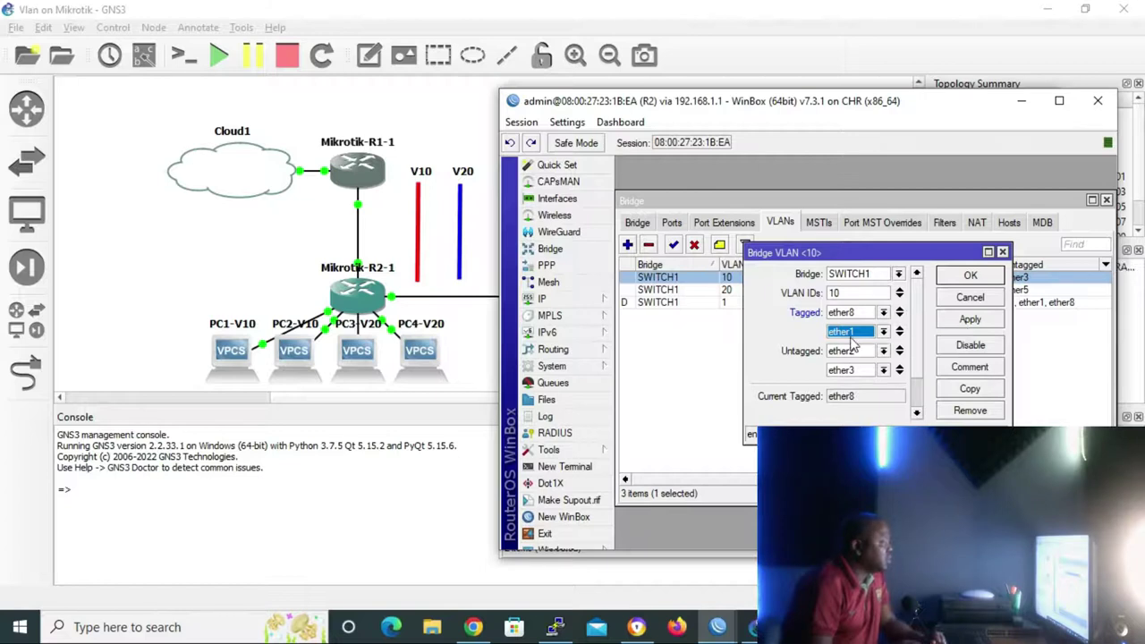
click(883, 332)
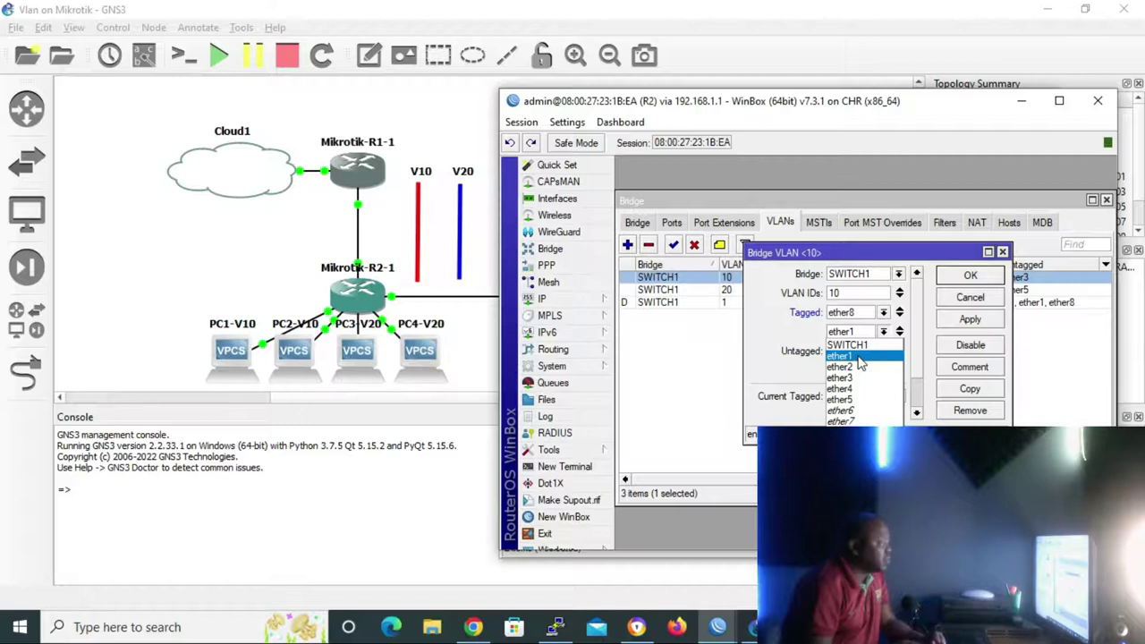
click(857, 358)
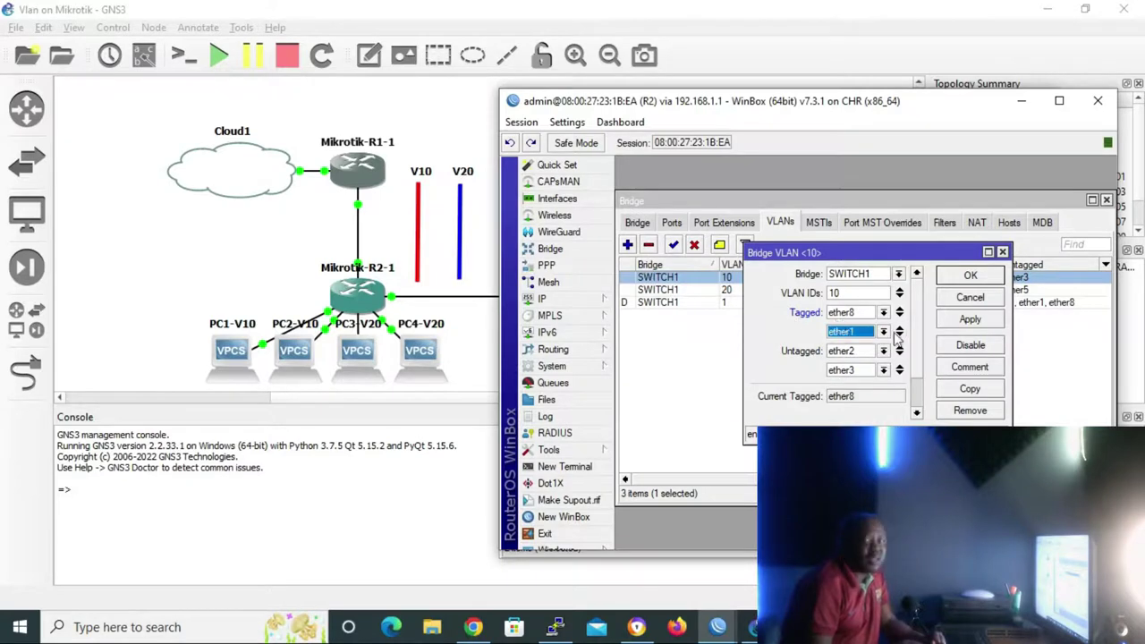
click(994, 279)
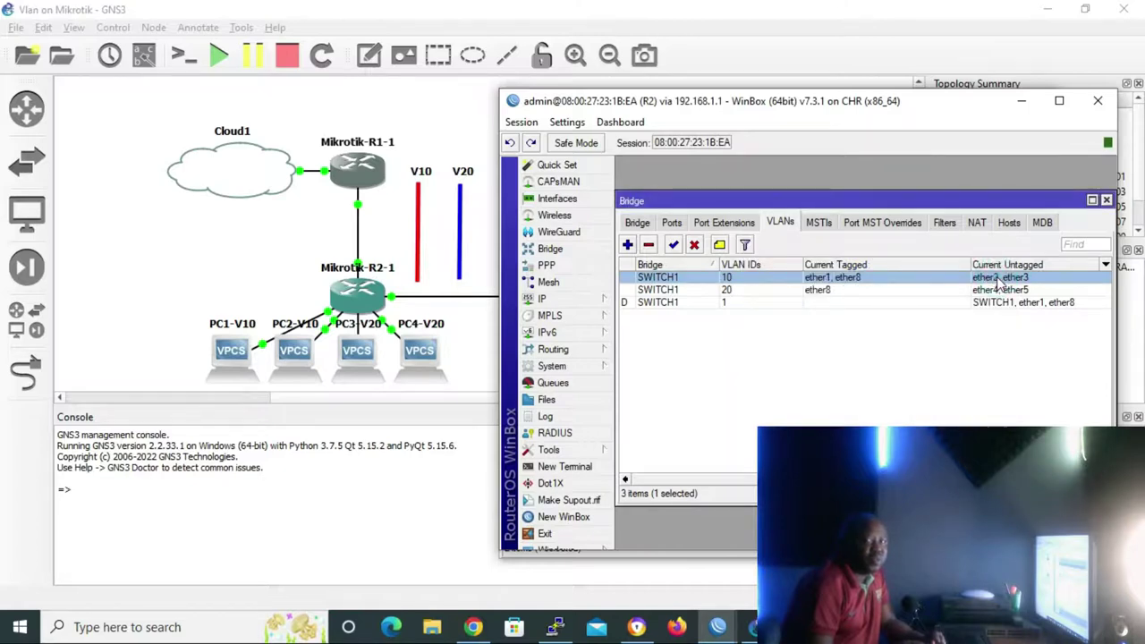
Add ether1 as a tagged port on VLAN 20 too, then close the R2 session.
double_click(762, 291)
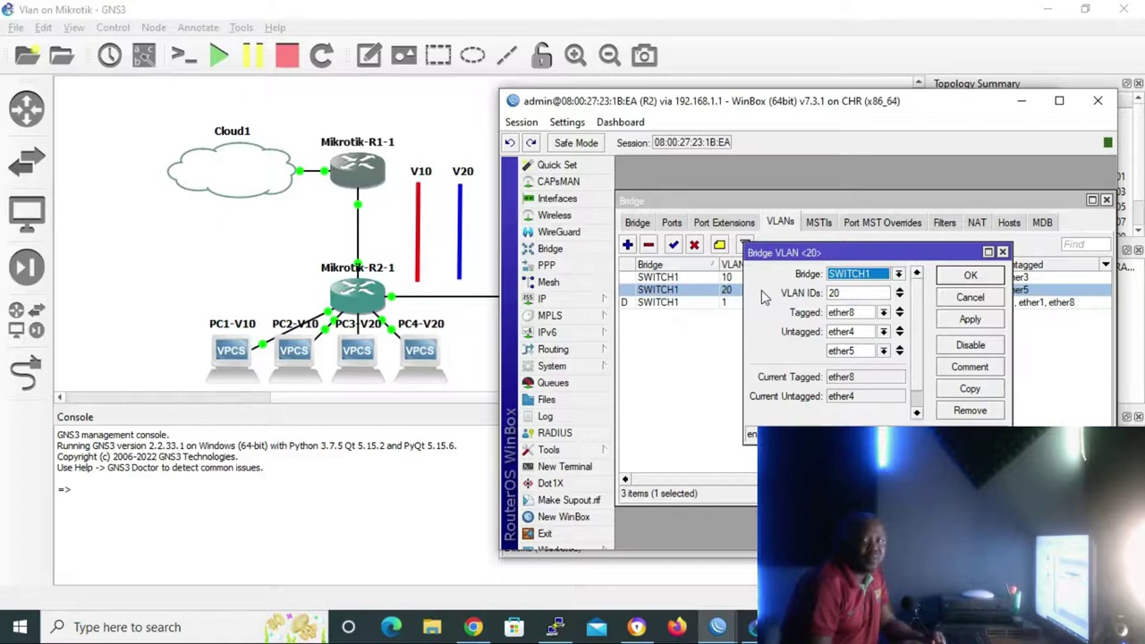
click(900, 315)
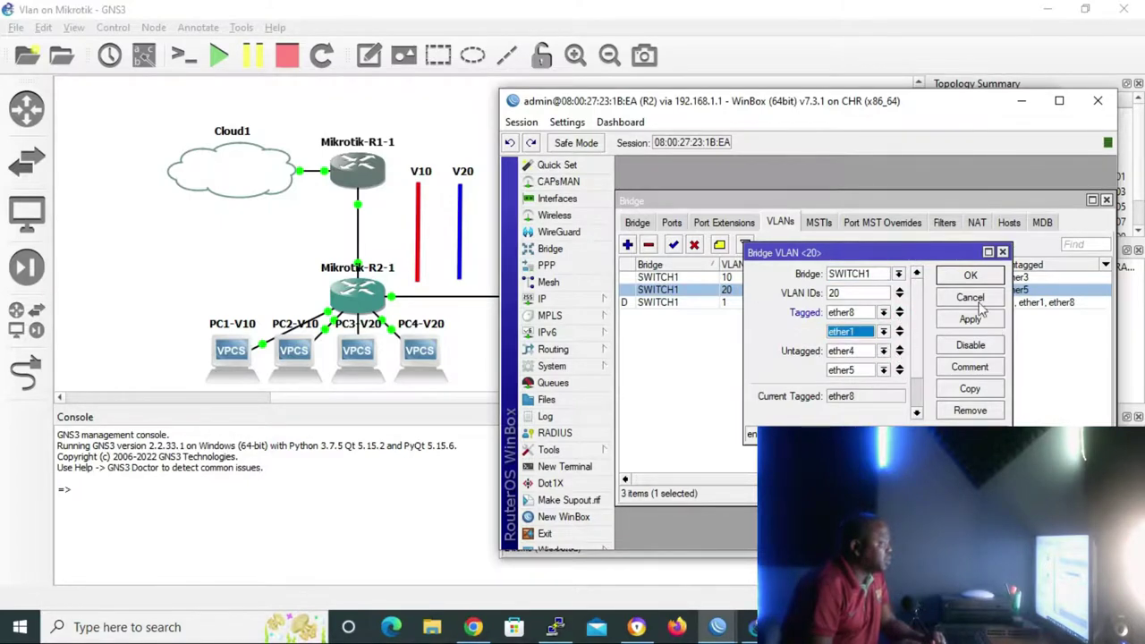
click(970, 275)
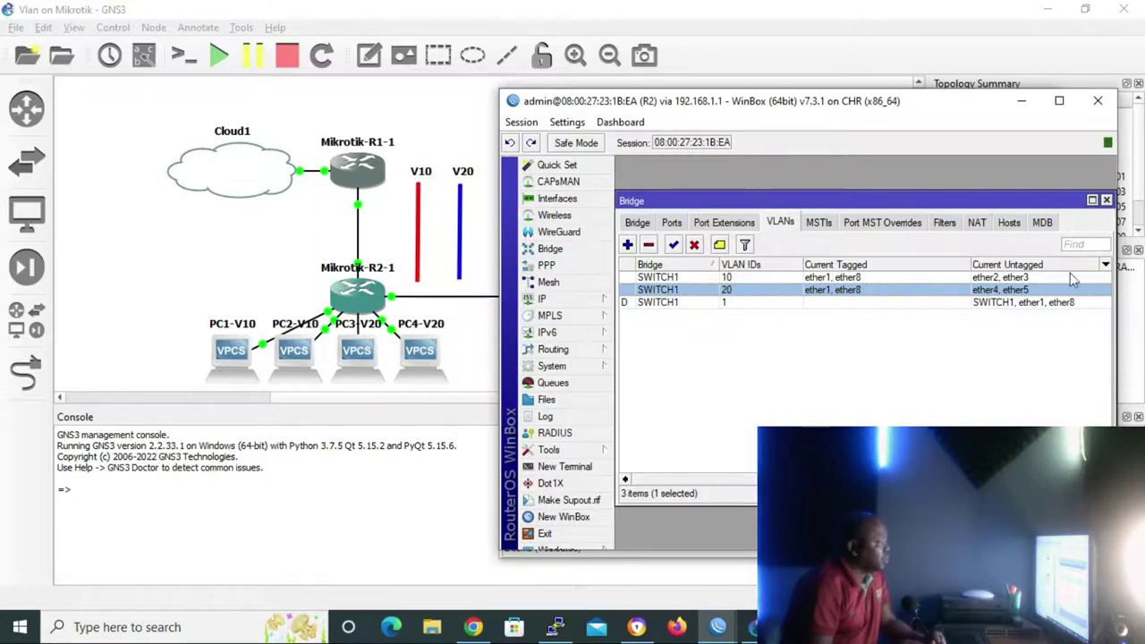
click(1097, 100)
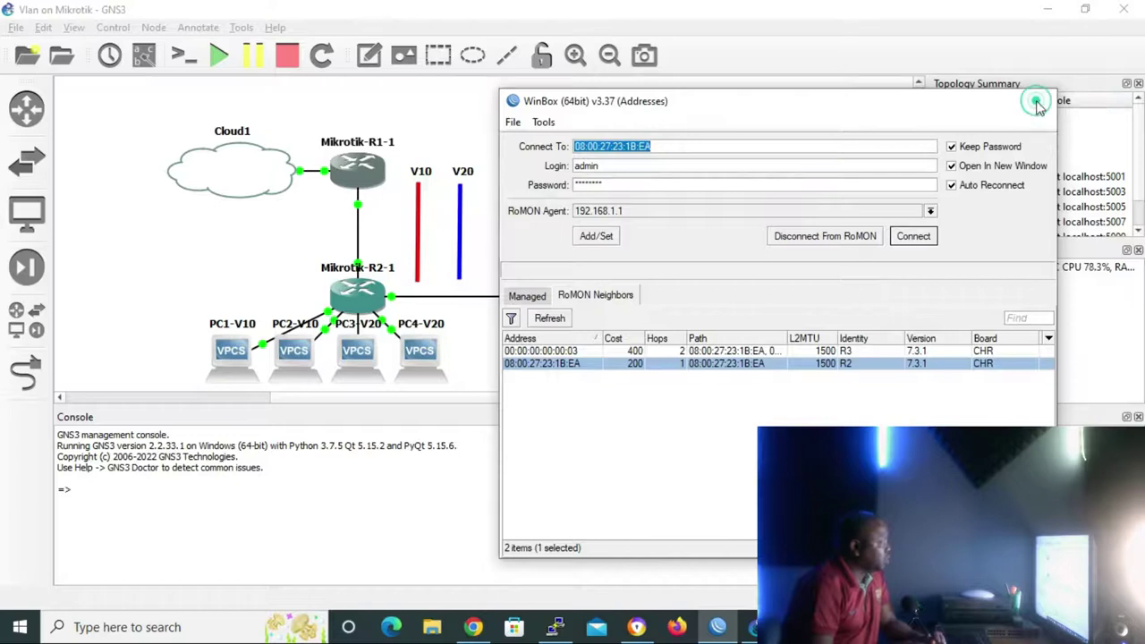
Close the WinBox window and run 'ip dhcp' on PC1-V10, which obtains 10.10.10.100/24.
click(1036, 100)
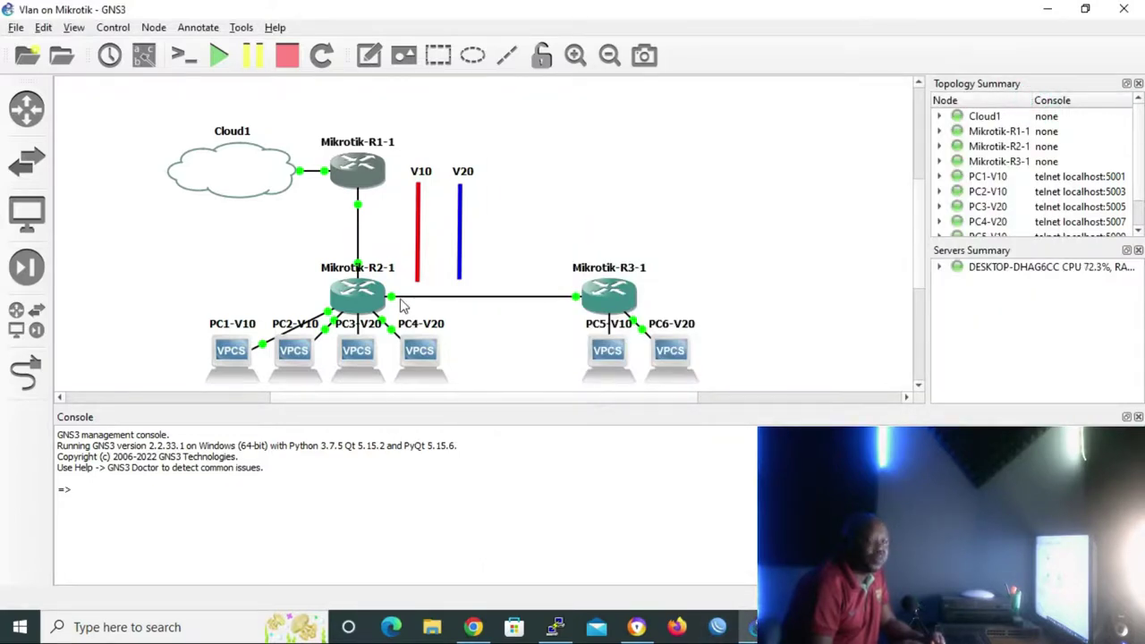
double_click(234, 354)
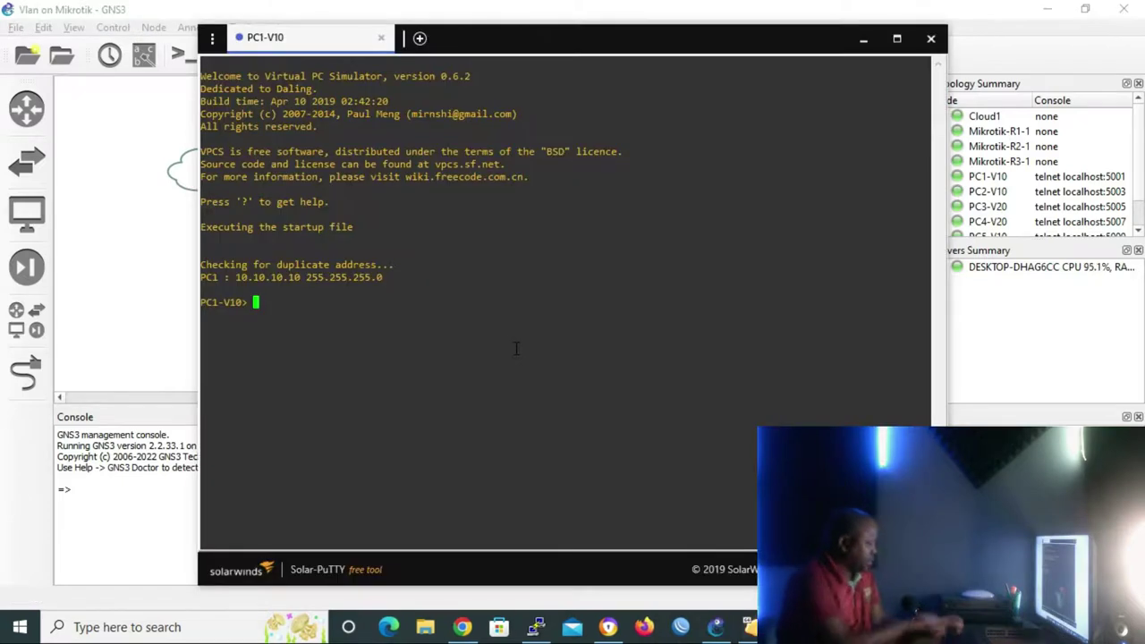
text(ip)
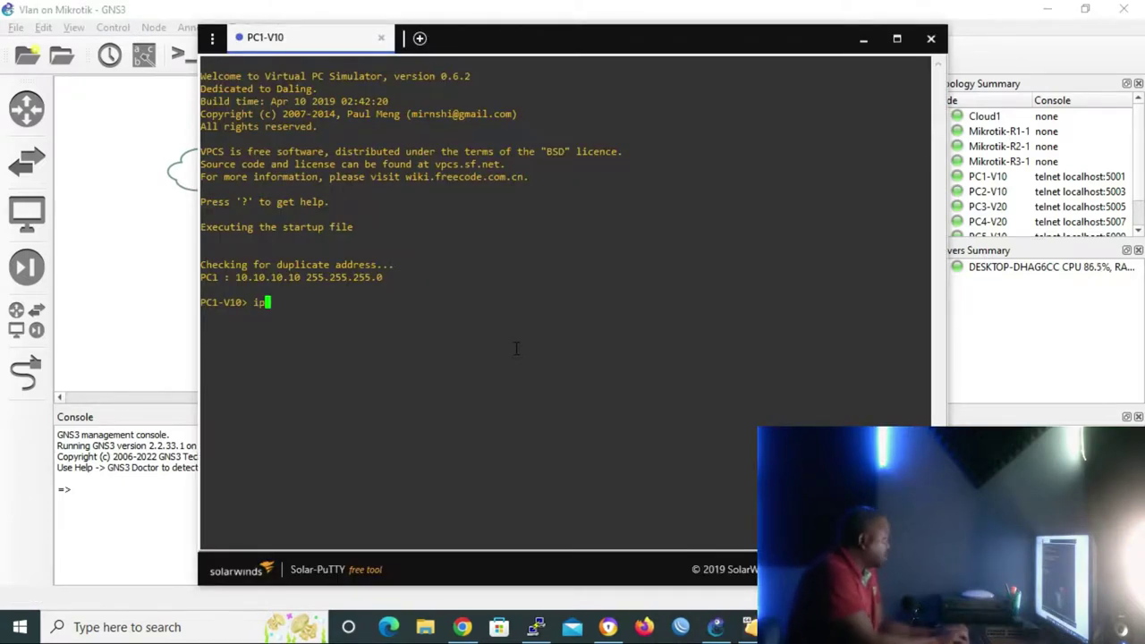
text( dhcp)
key(Return)
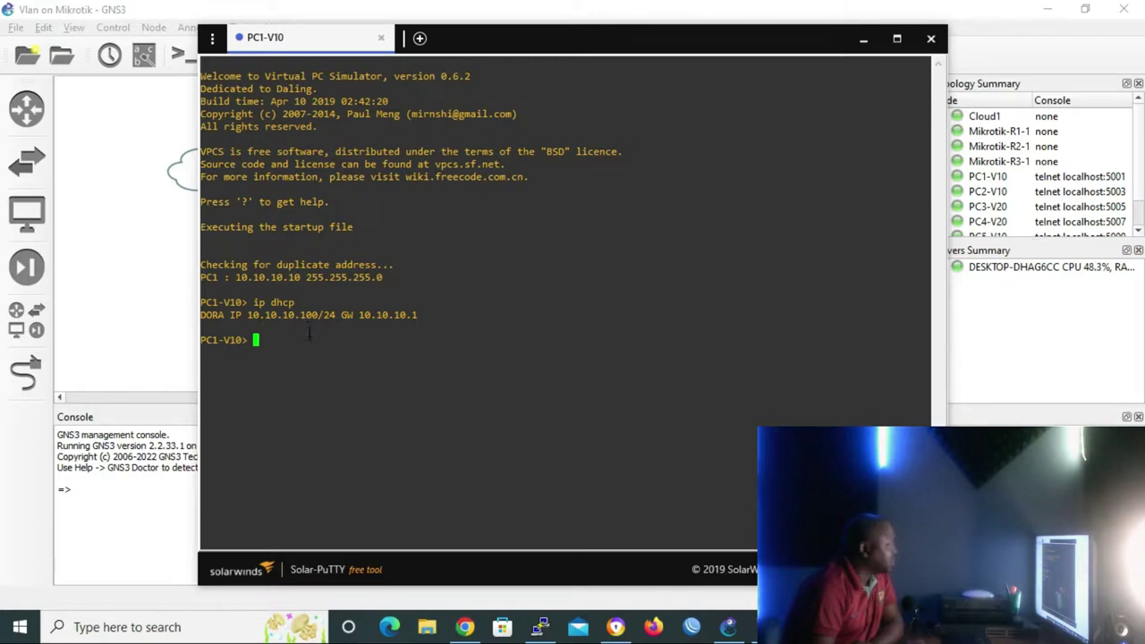
Run 'ip dhcp' on PC3-V20, which obtains 10.10.20.100/24.
click(863, 39)
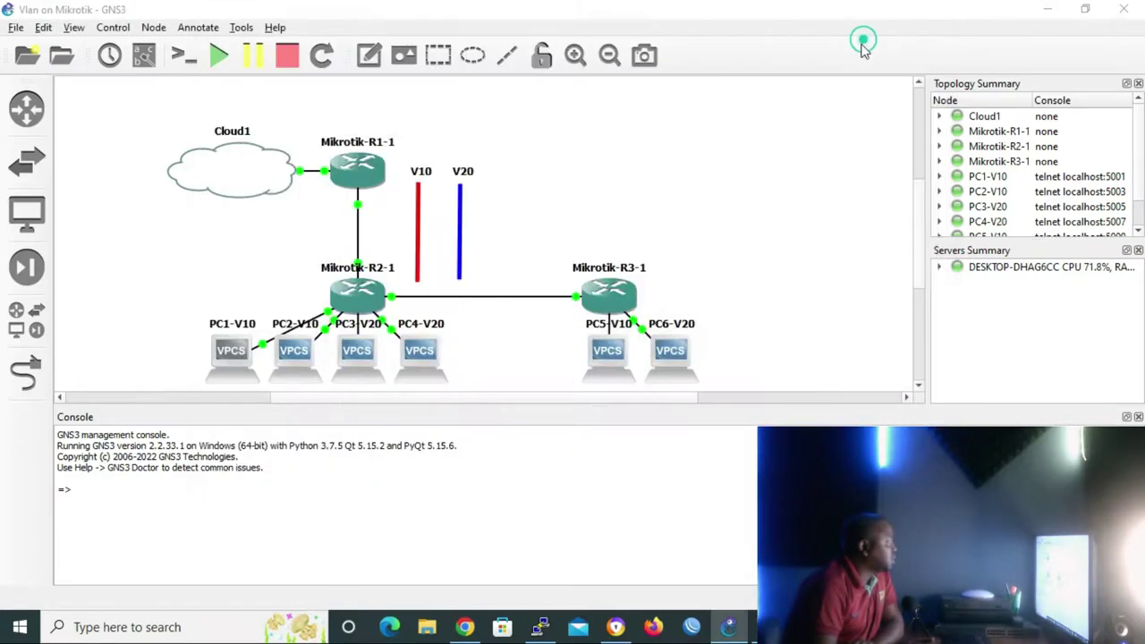
double_click(356, 358)
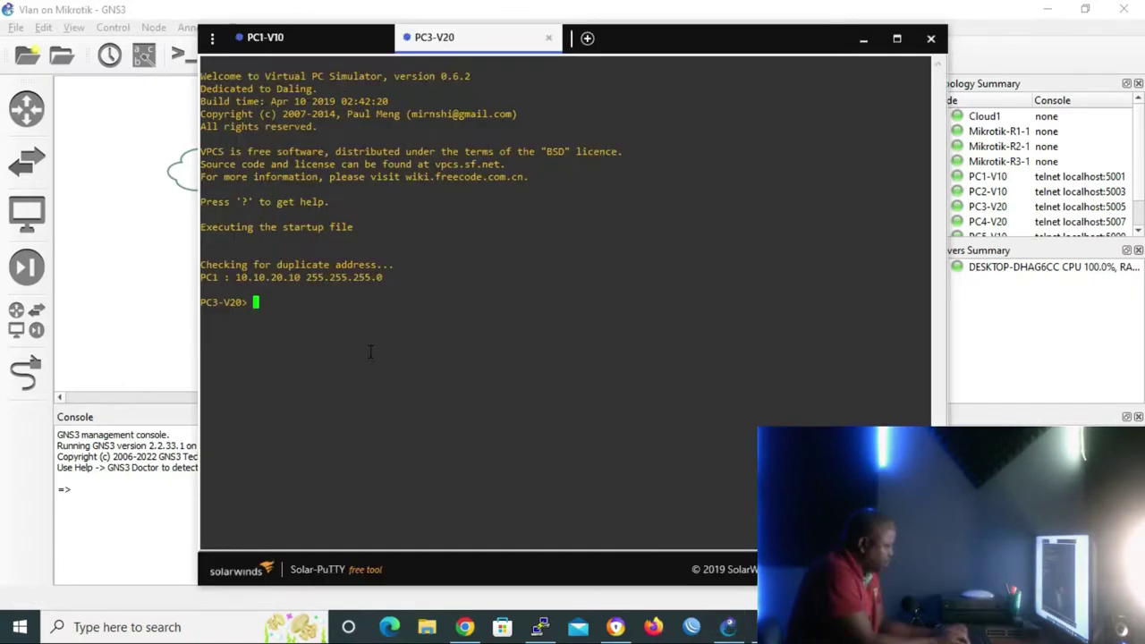
text(ip dhc)
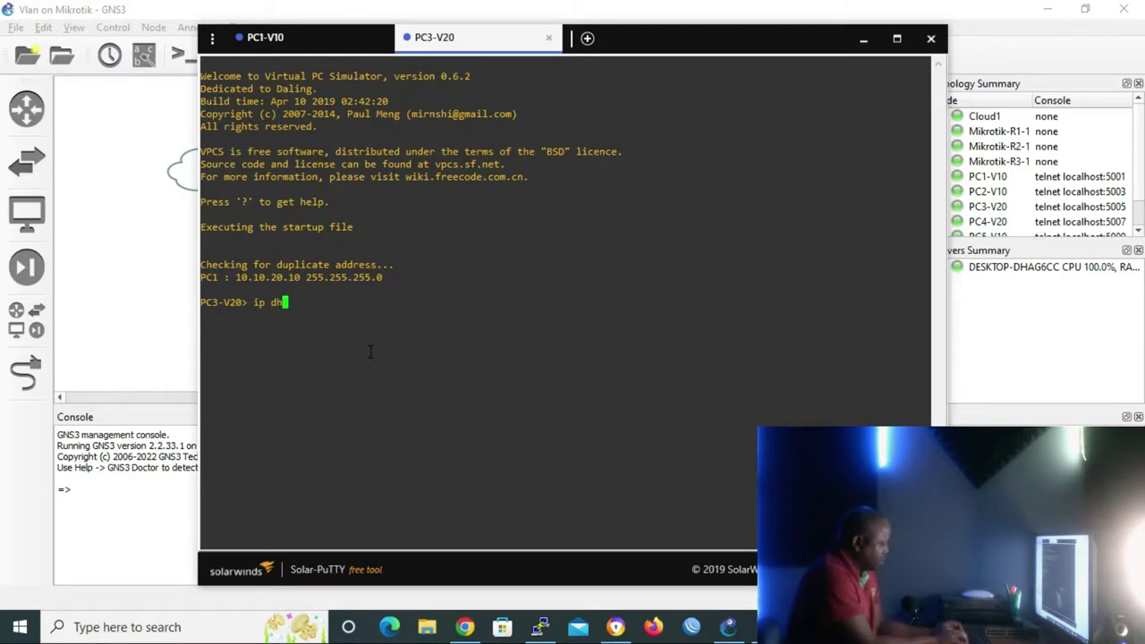
text(p)
key(Return)
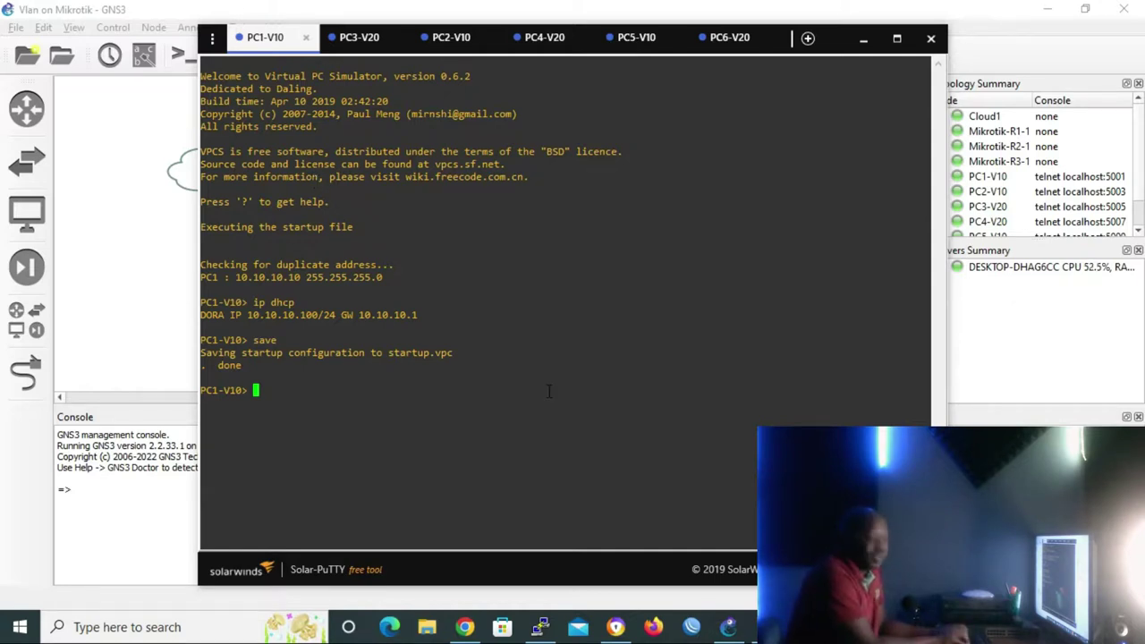
From PC3-V20, successfully ping gateways 10.10.20.1 and 10.10.10.1.
click(387, 43)
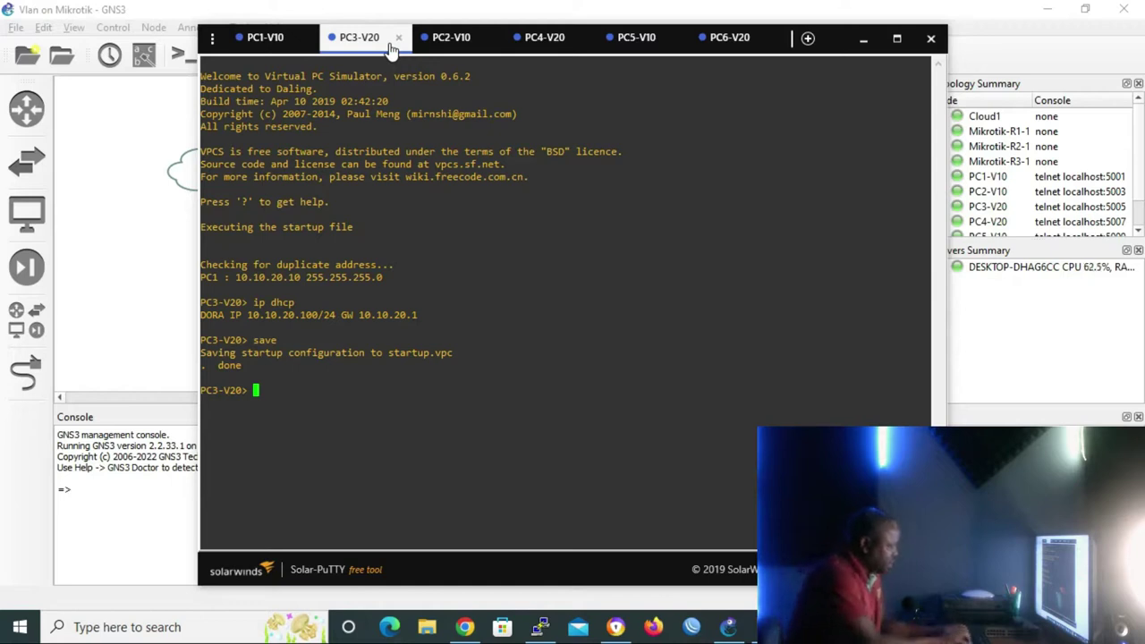
text(ping 10.10.20.1)
key(Return)
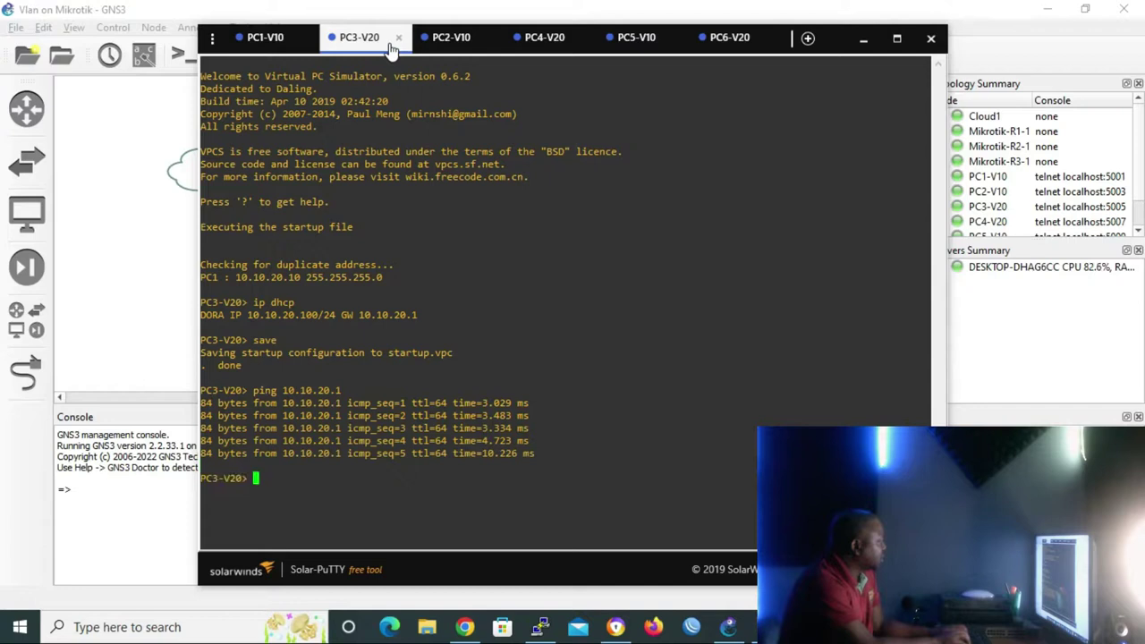
key(Up)
key(BackSpace)
key(BackSpace)
key(BackSpace)
key(BackSpace)
text(10.10)
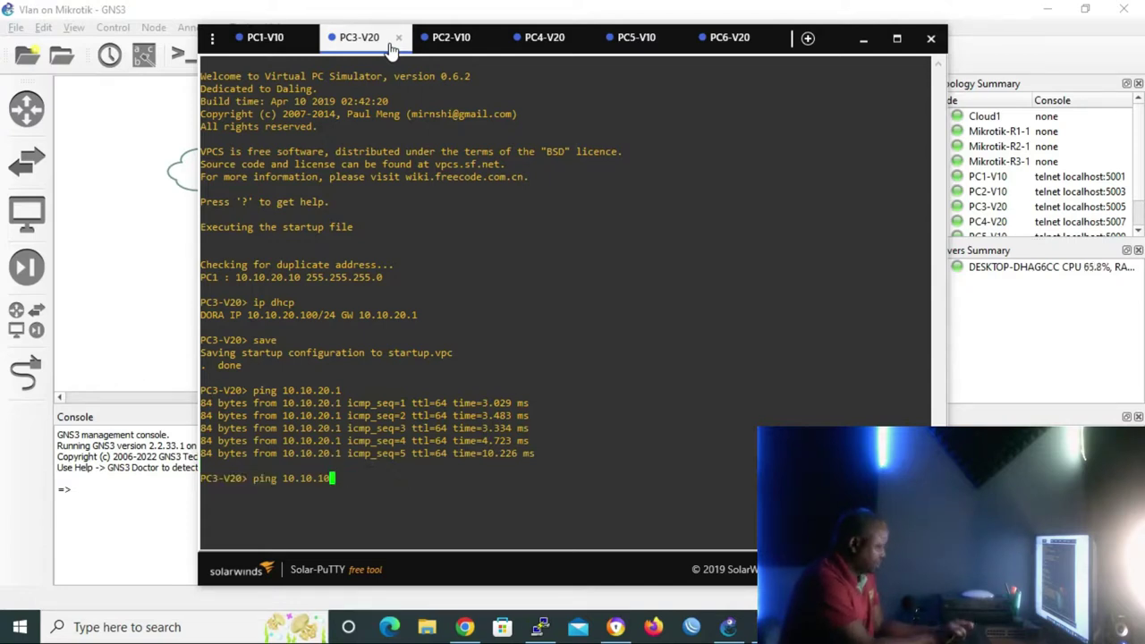
text(.1)
key(Return)
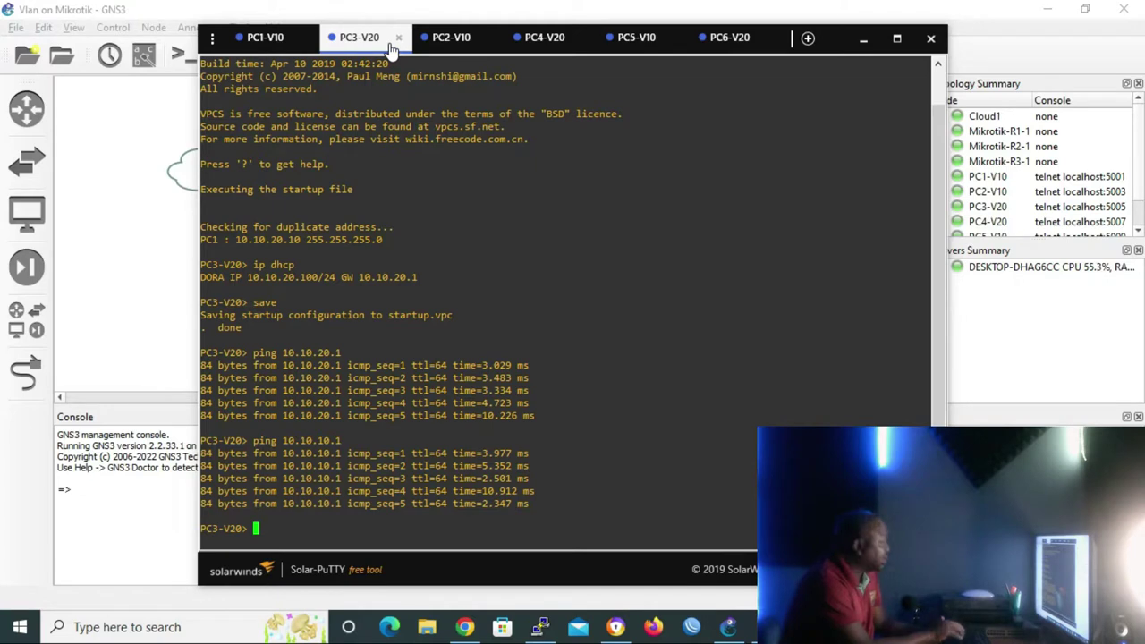
From PC3-V20, ping 10.10.10.10 twice; both attempts time out.
key(Up)
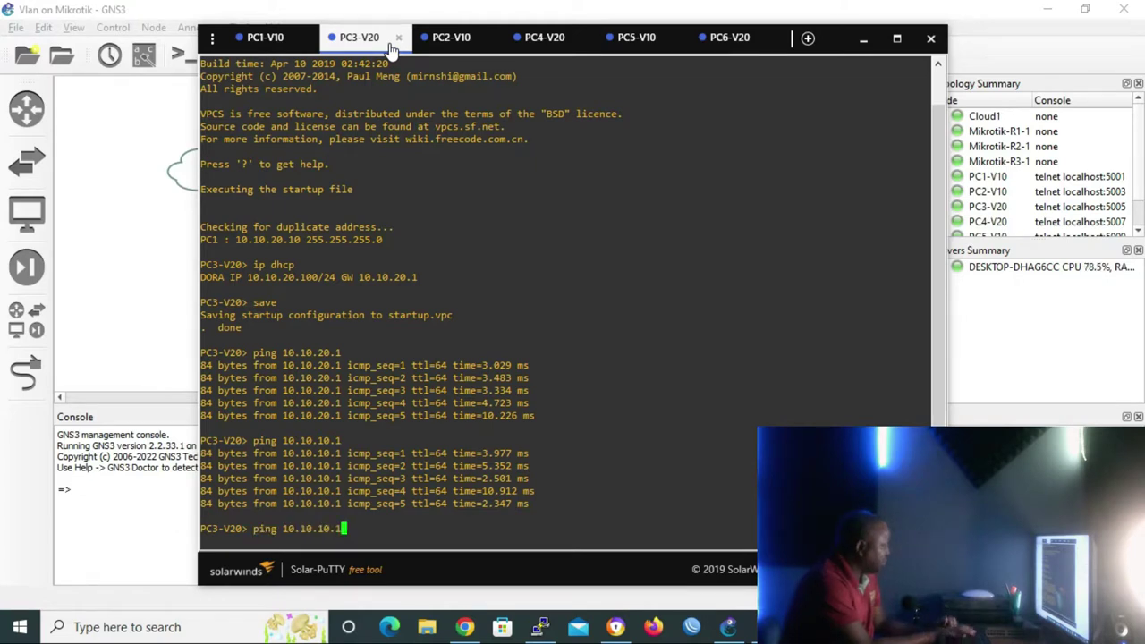
text(0)
key(Return)
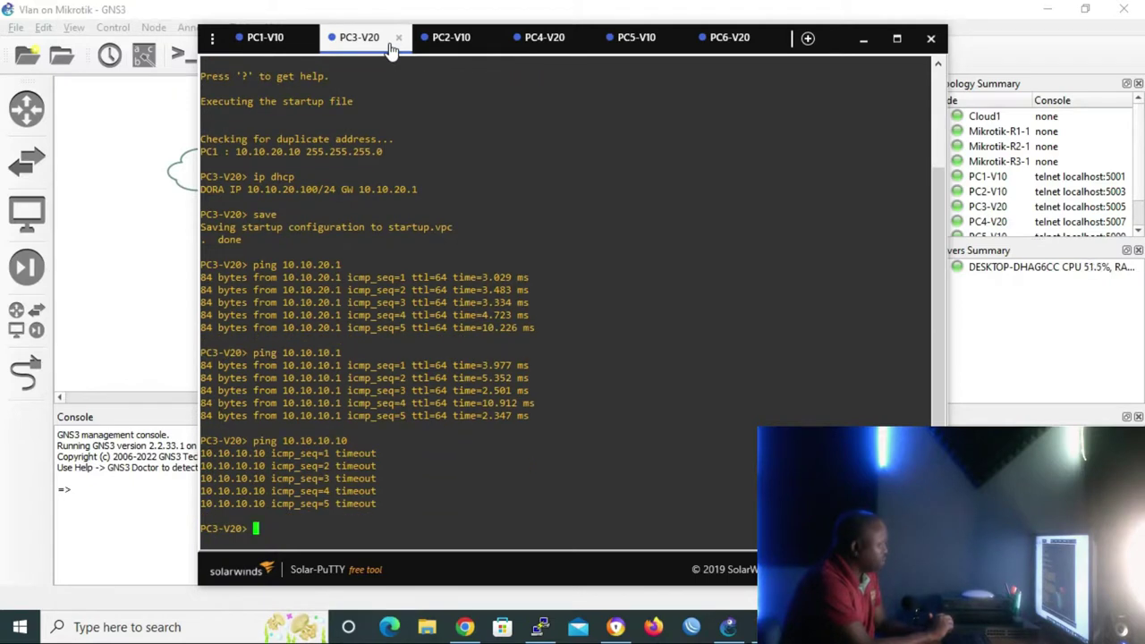
key(Up)
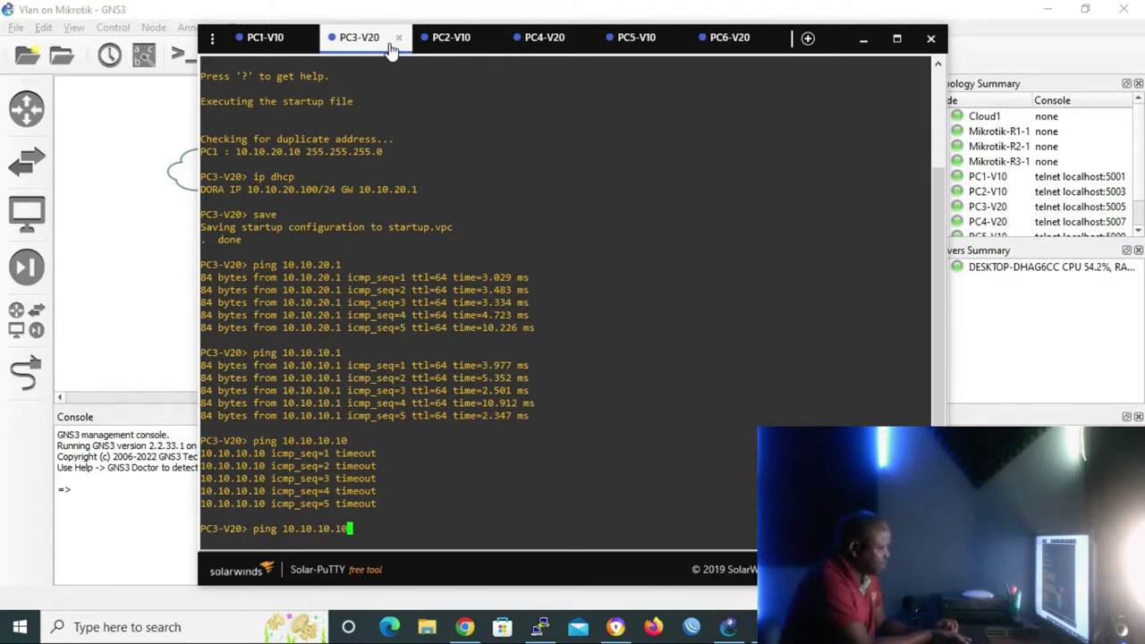
key(Return)
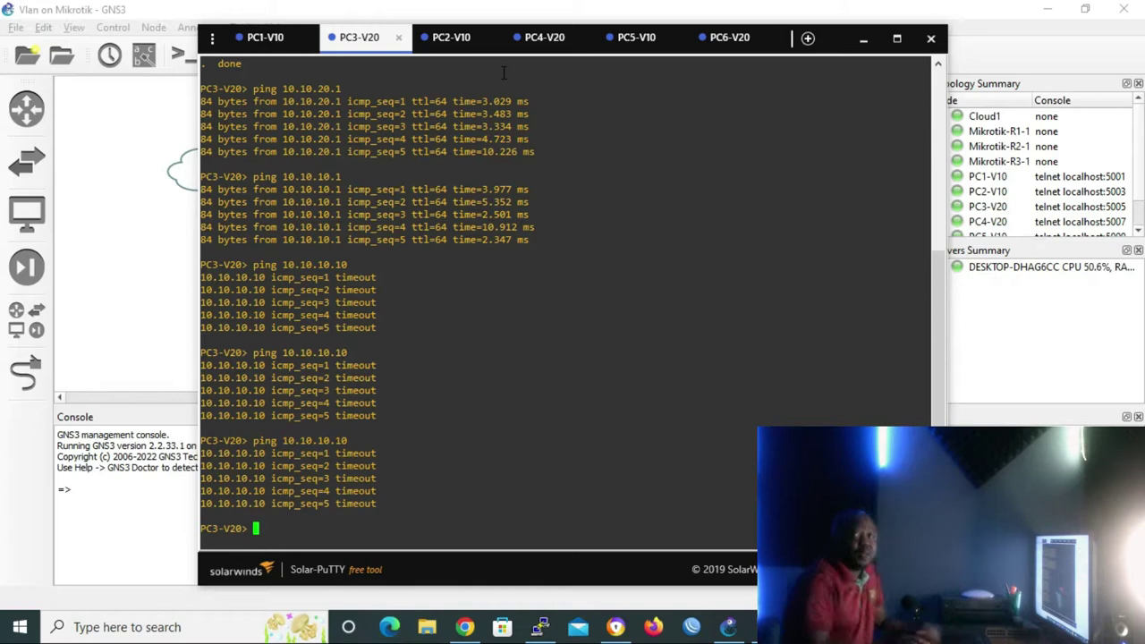
After checking the PC1-V10 console, ping 10.10.10.100 from PC3-V20, which times out.
click(268, 38)
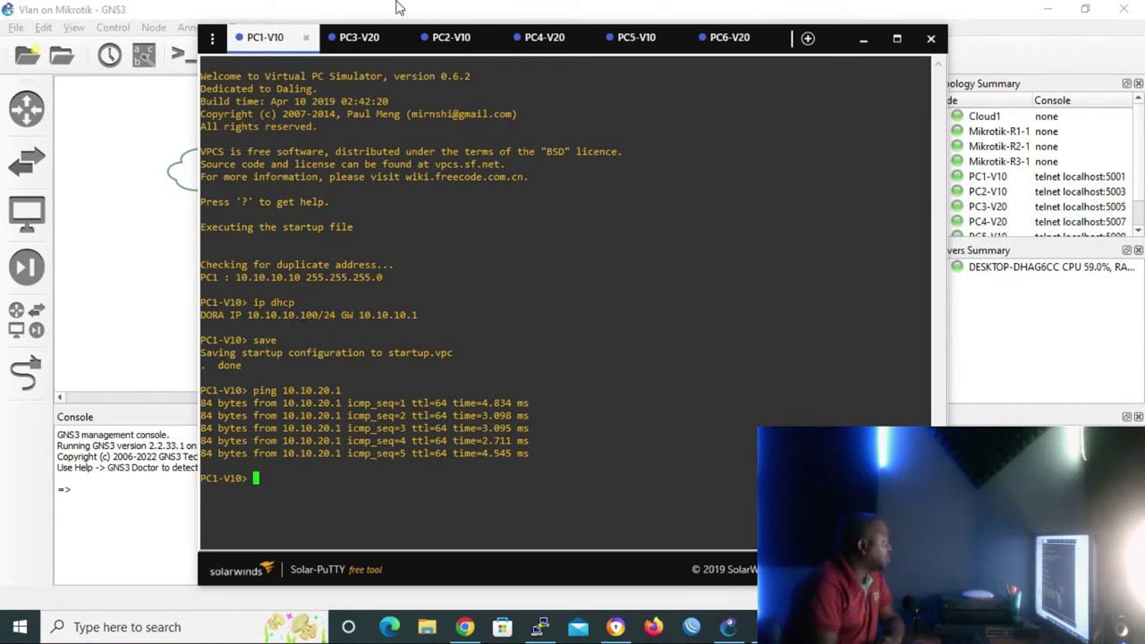
click(364, 43)
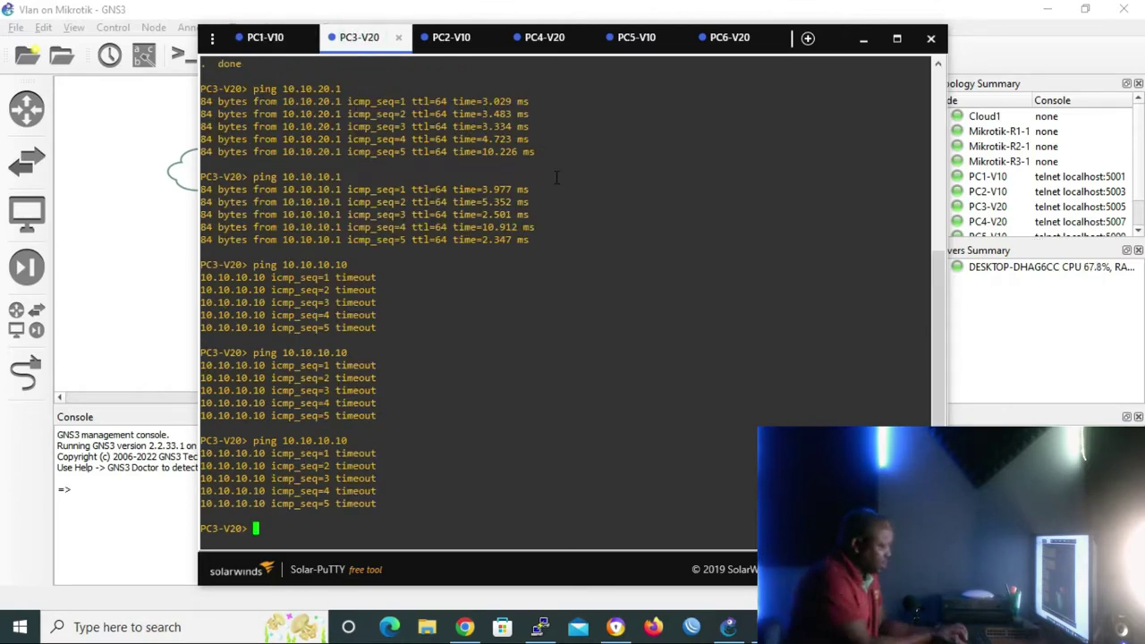
key(Up)
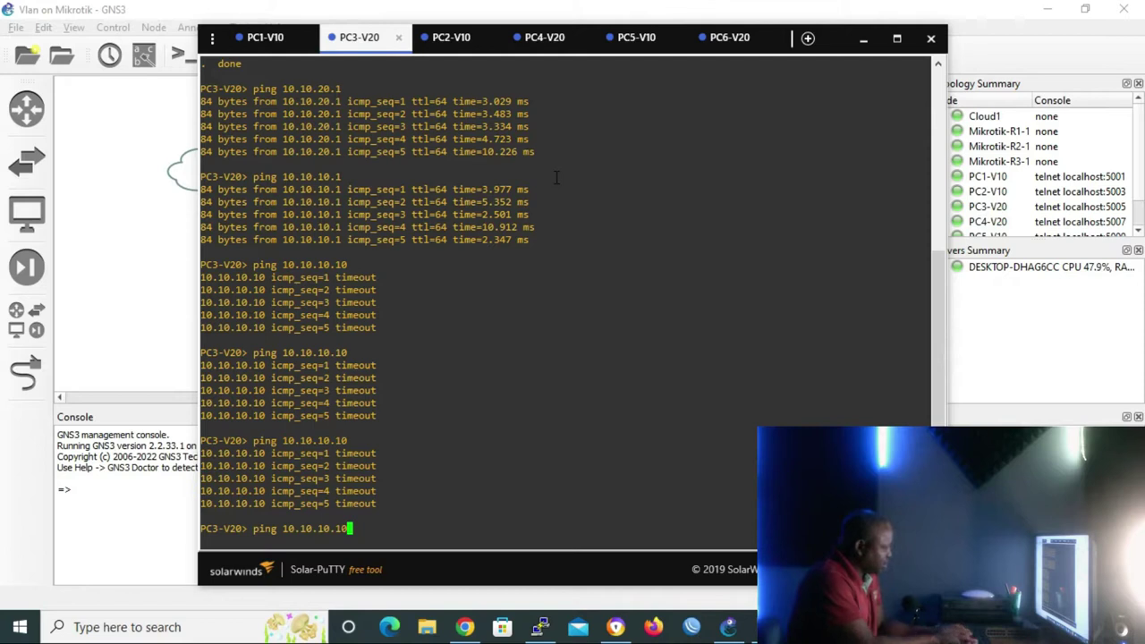
text(0)
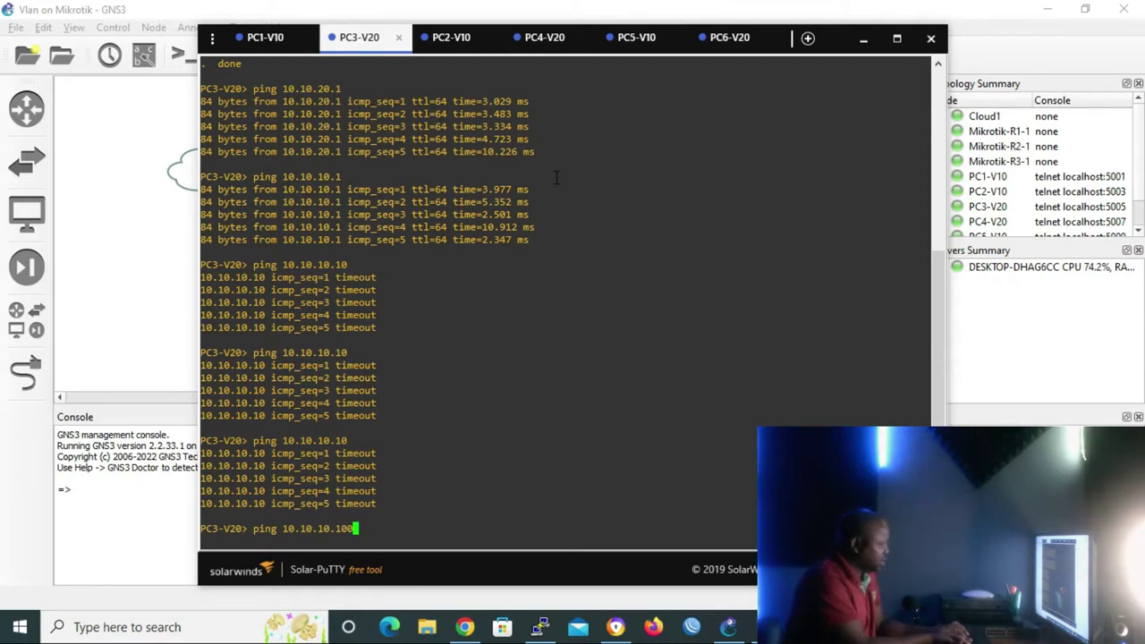
key(Return)
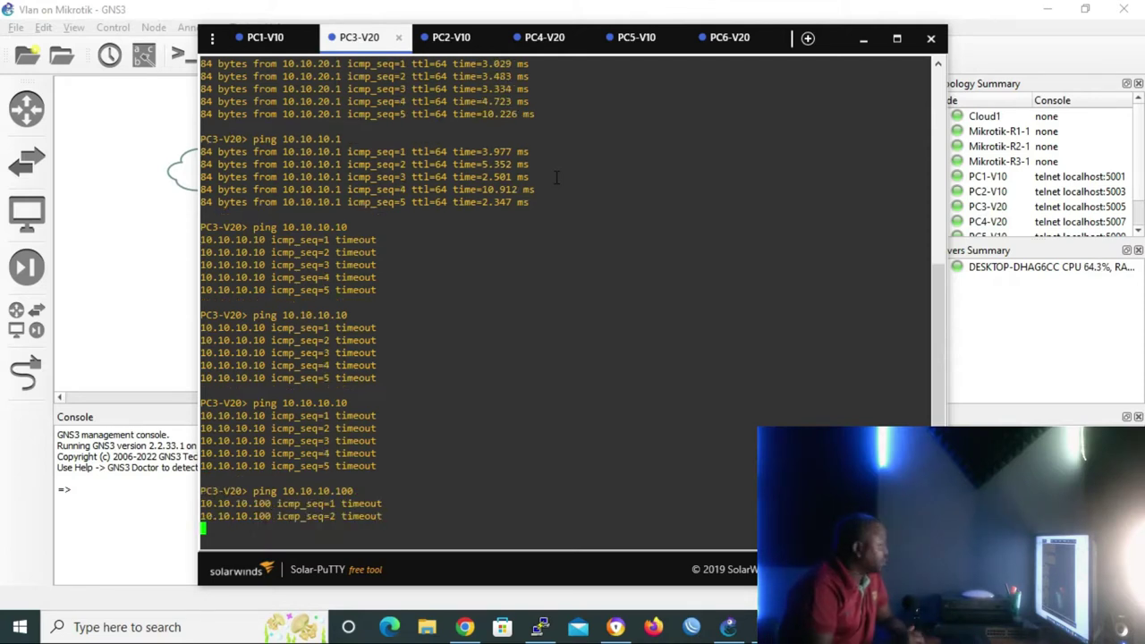